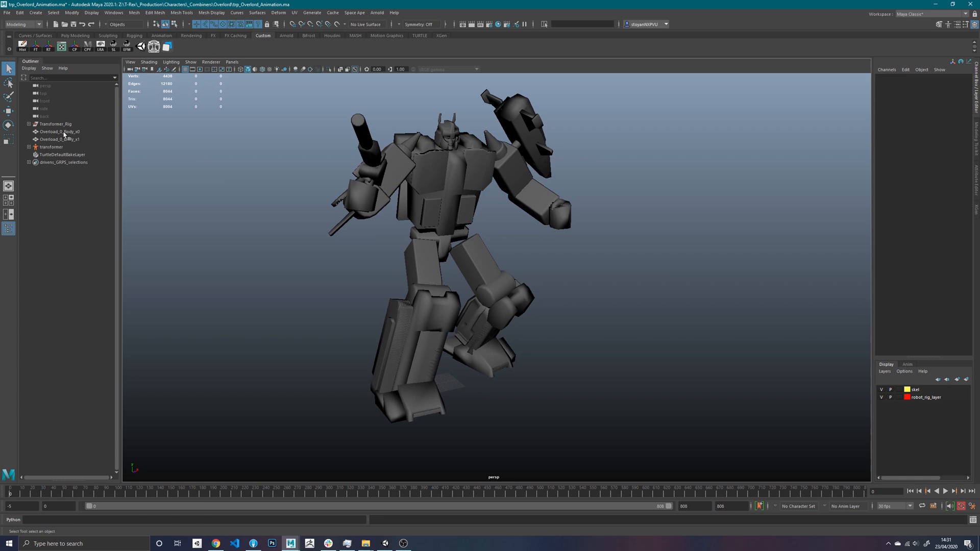
- Group the Overload_0_Body_x0 and Overload_0_Body_x1 meshes and name the group trp_overlord
click(65, 132)
click(65, 140)
click(65, 132)
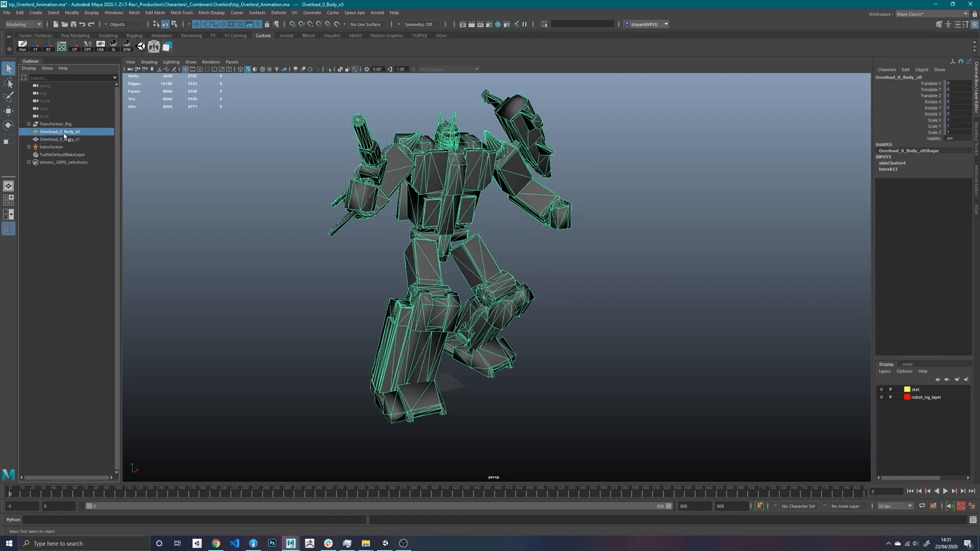
alt+right_drag(284, 202, 302, 216)
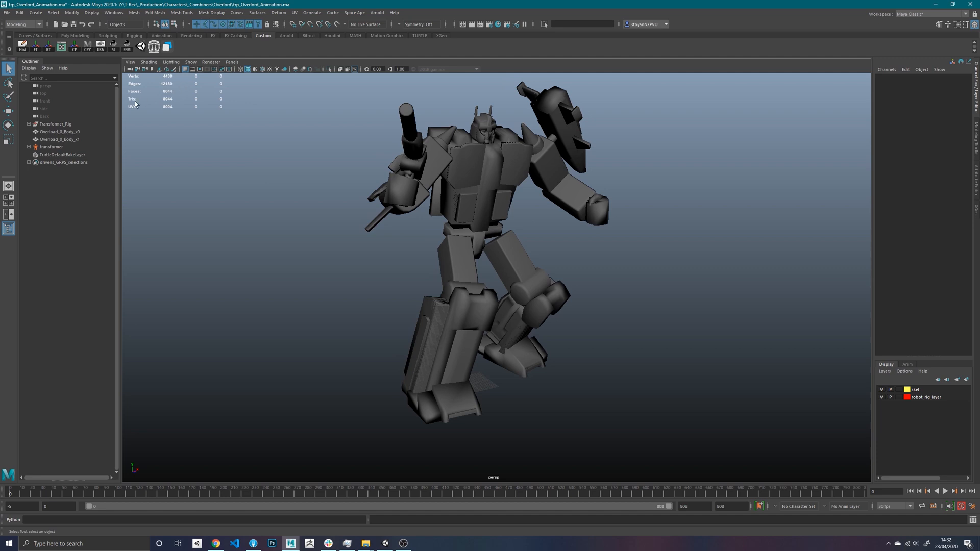
click(52, 133)
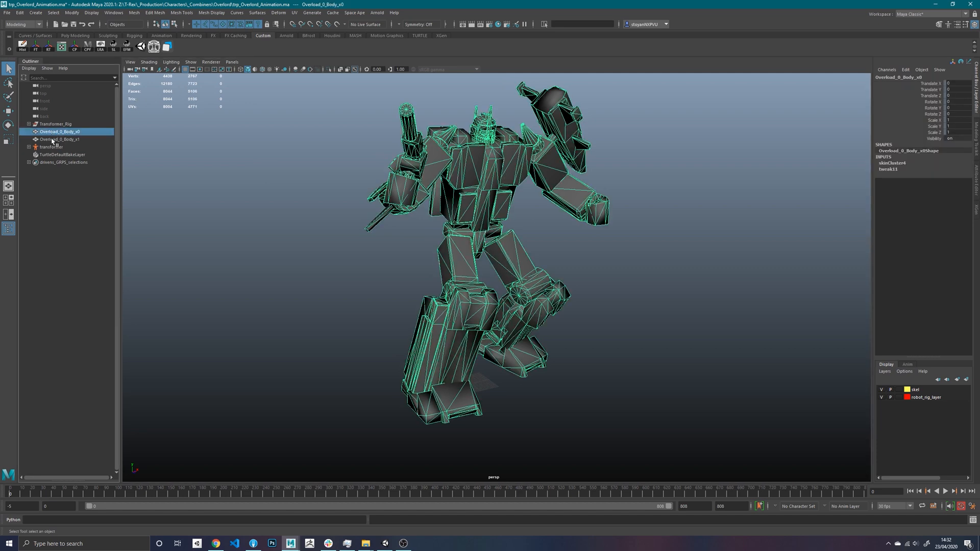
shift+click(50, 139)
key(ctrl+g)
double_click(50, 132)
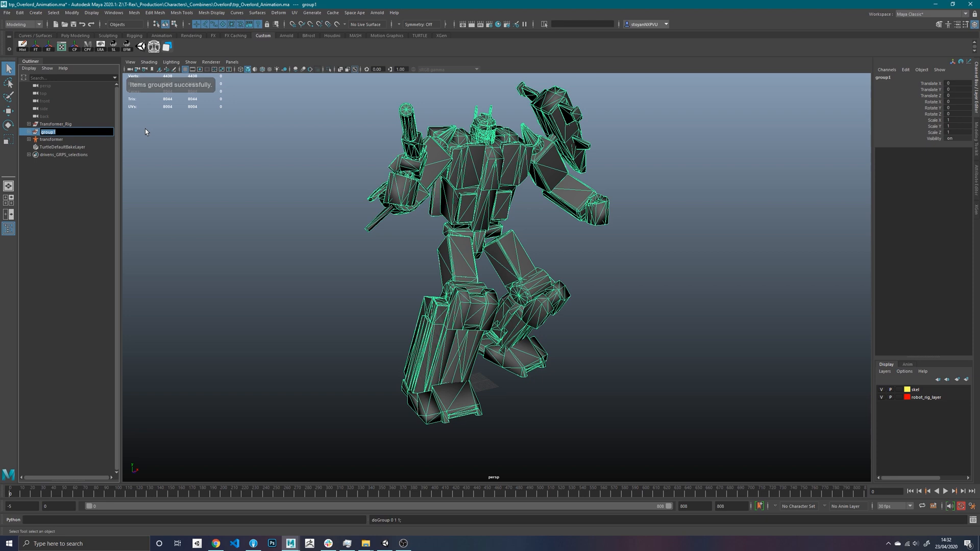
text(trp_ove)
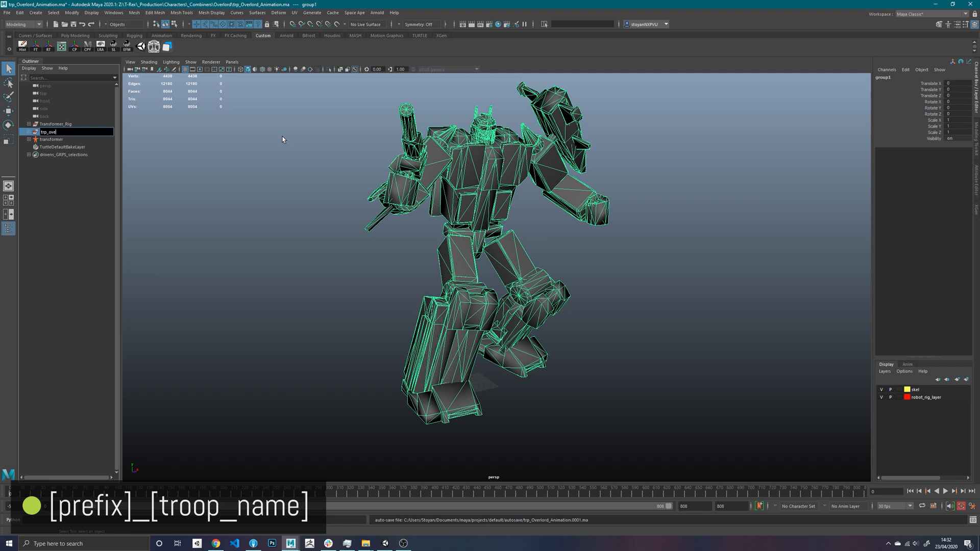
text(d)
key(Return)
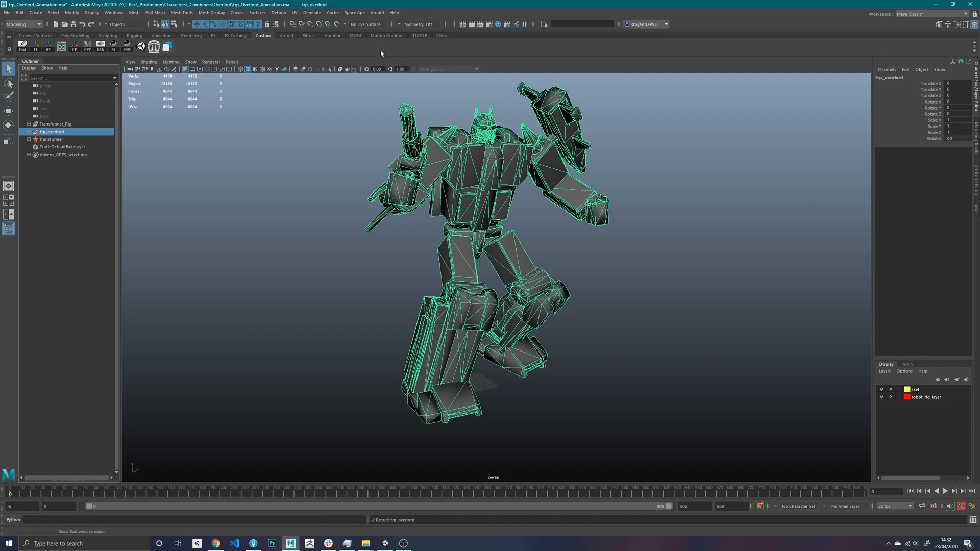
- Open the Unity Exporter and set its assets folder to C:/SpaceApeProjects/Trex/trex-client/TrexClient/Assets
click(205, 171)
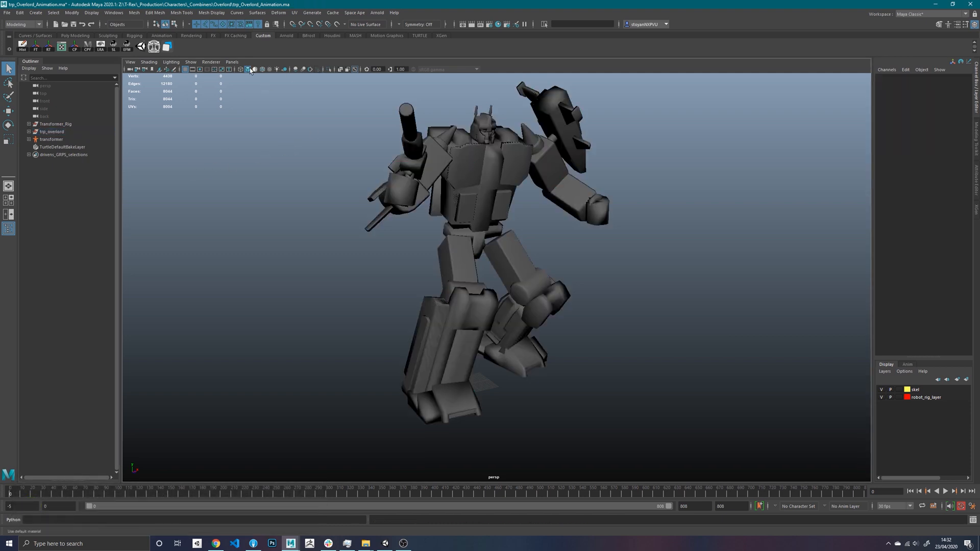
click(355, 13)
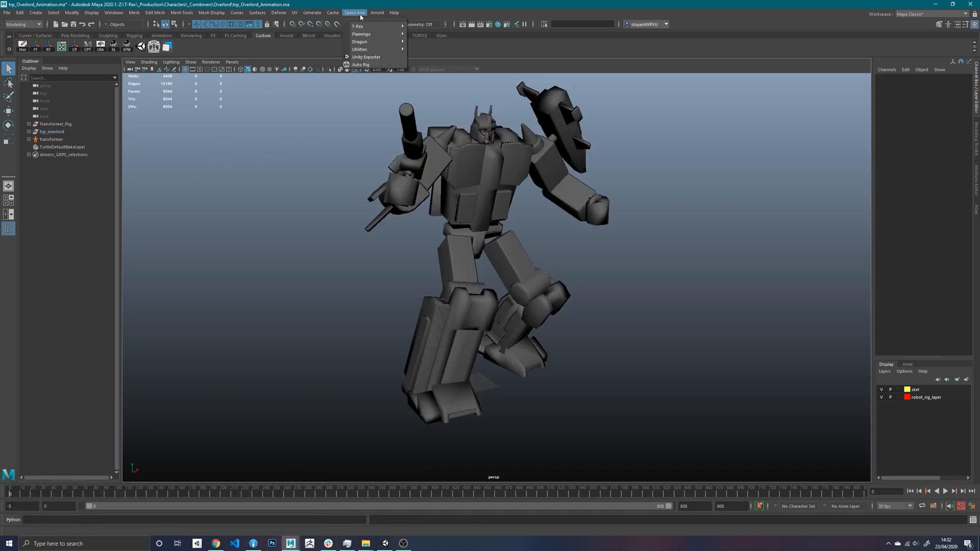
click(359, 57)
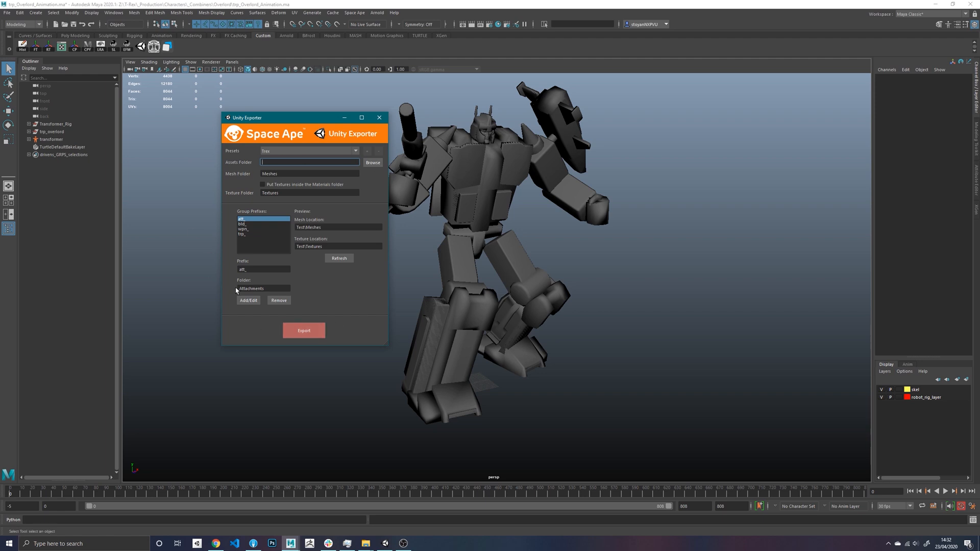
drag(295, 119, 285, 116)
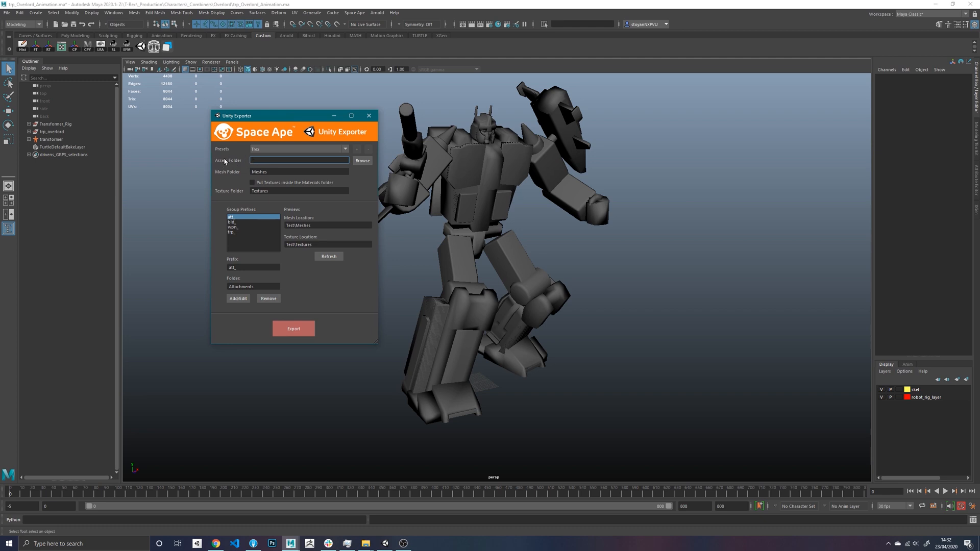
click(363, 160)
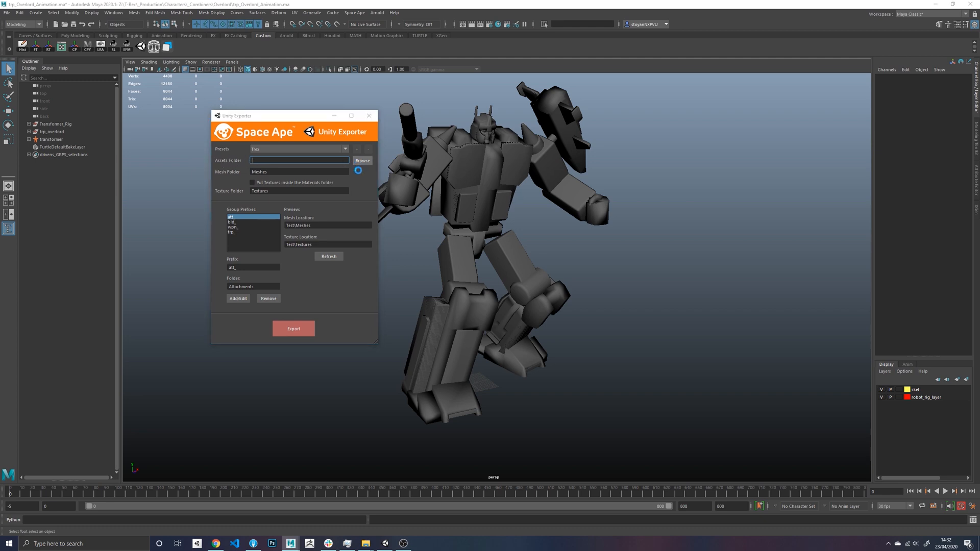
click(407, 270)
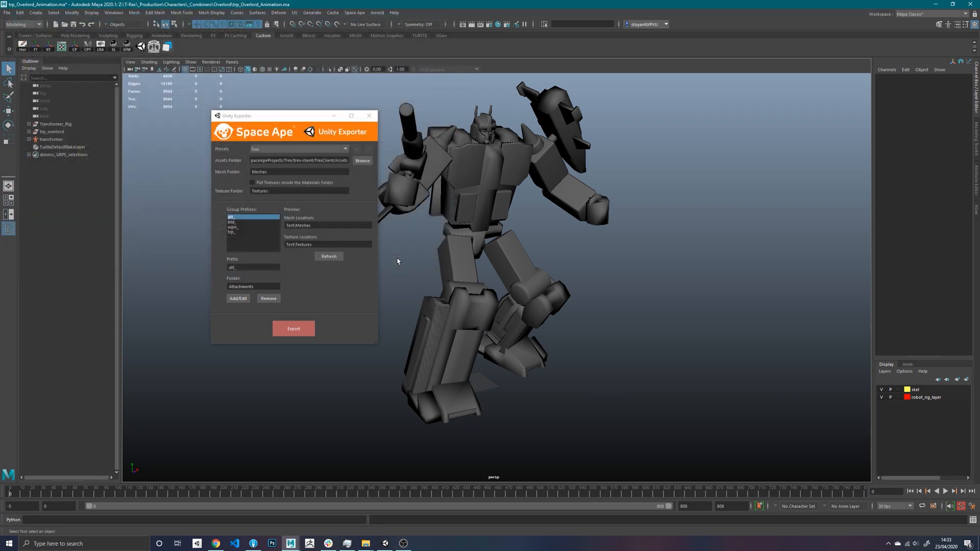
drag(314, 161, 249, 160)
drag(302, 121, 283, 119)
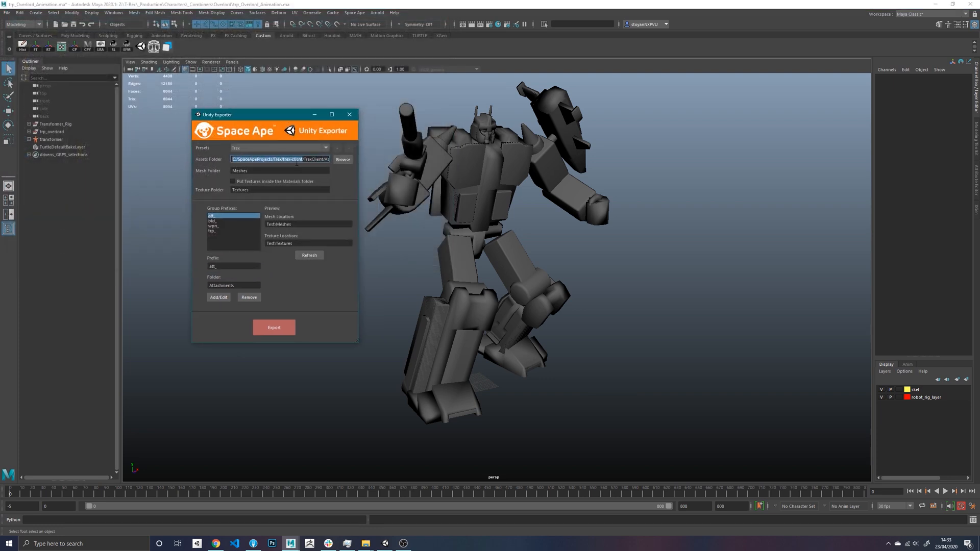
drag(297, 161, 332, 160)
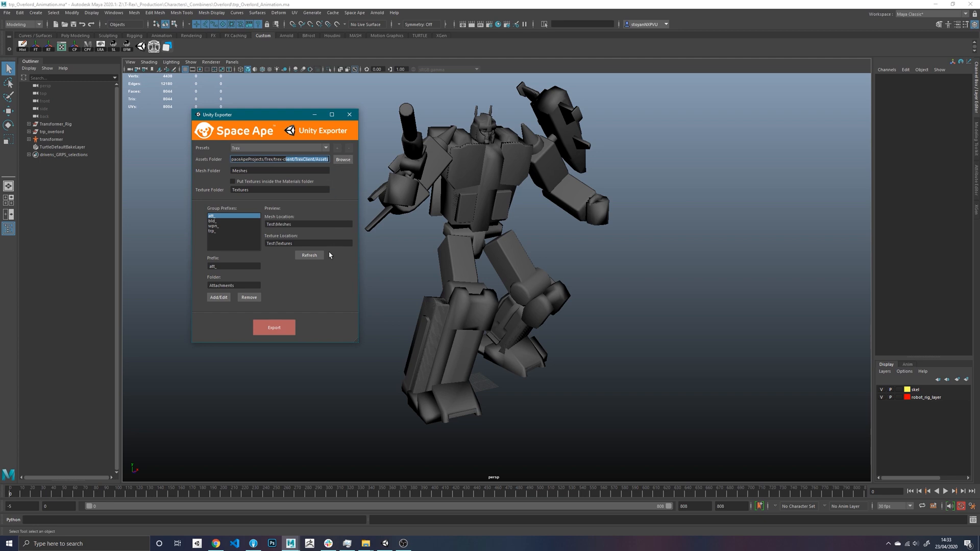
- Refresh the exporter's preview and examine the full mesh location path for the group
click(309, 255)
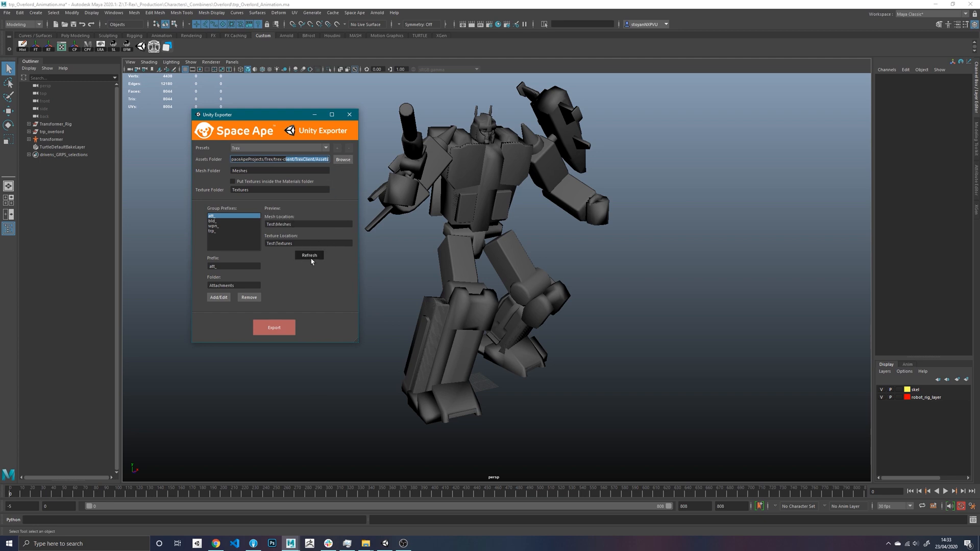
drag(287, 224, 357, 225)
click(273, 224)
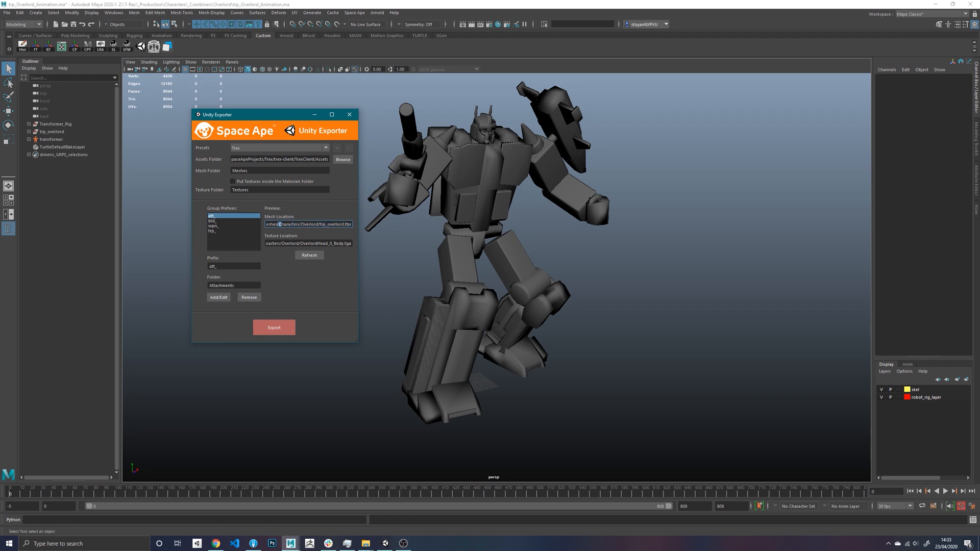
key(Left)
key(Left)
key(Left)
key(Left)
key(Left)
key(Left)
key(Left)
key(Left)
key(Left)
key(Left)
key(End)
- Rename the trp_overlord group to trp_overlord_alt and refresh the exporter's path preview
click(60, 134)
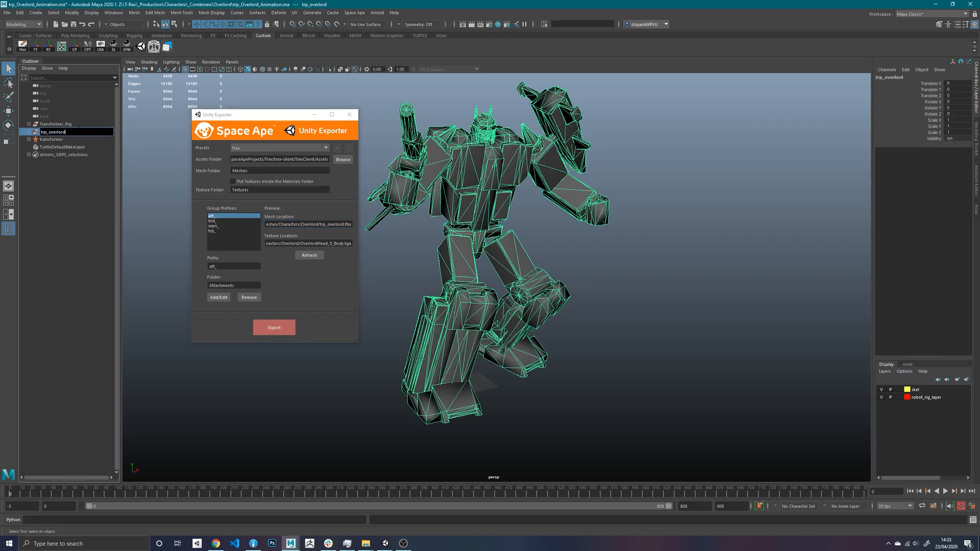
text(_alt)
key(Return)
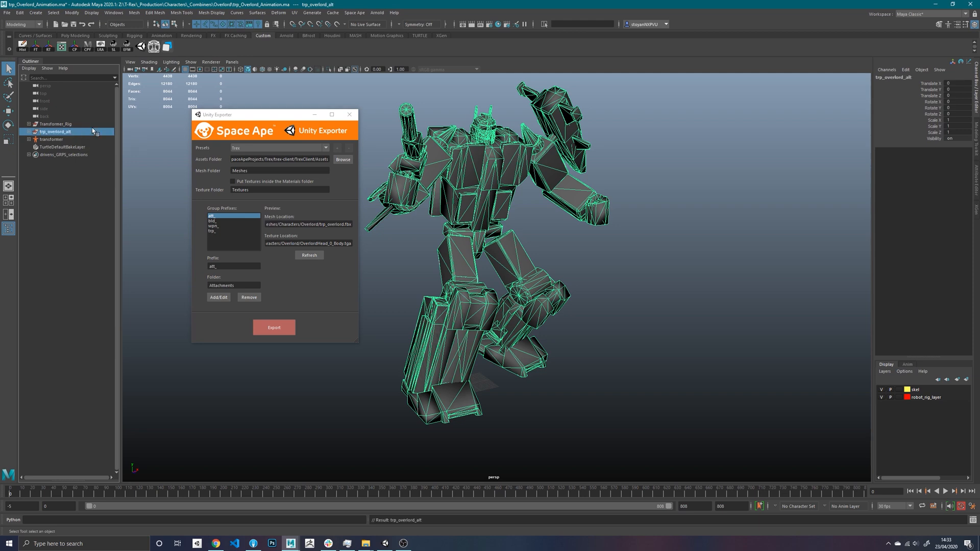
click(310, 255)
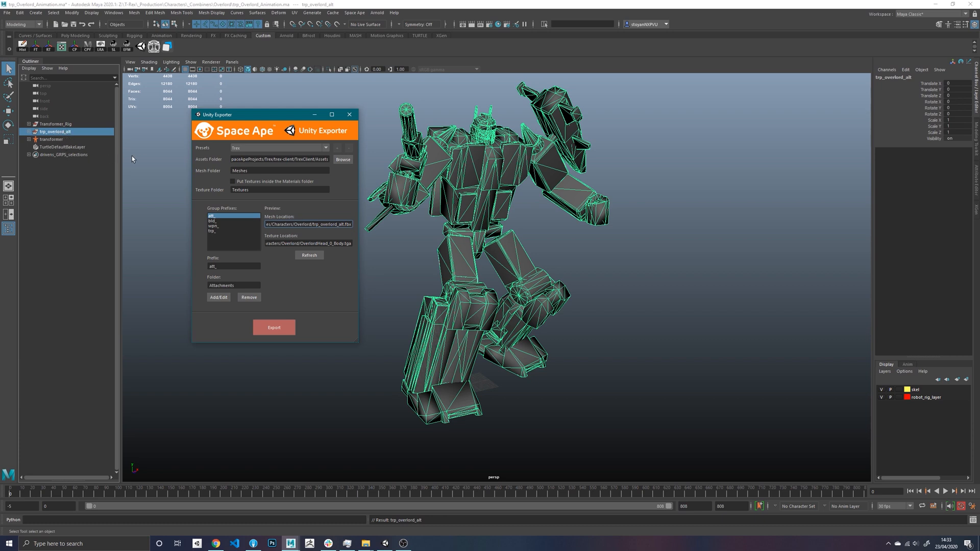
- Remove the _alt suffix so the group is named trp_overlord again
double_click(77, 132)
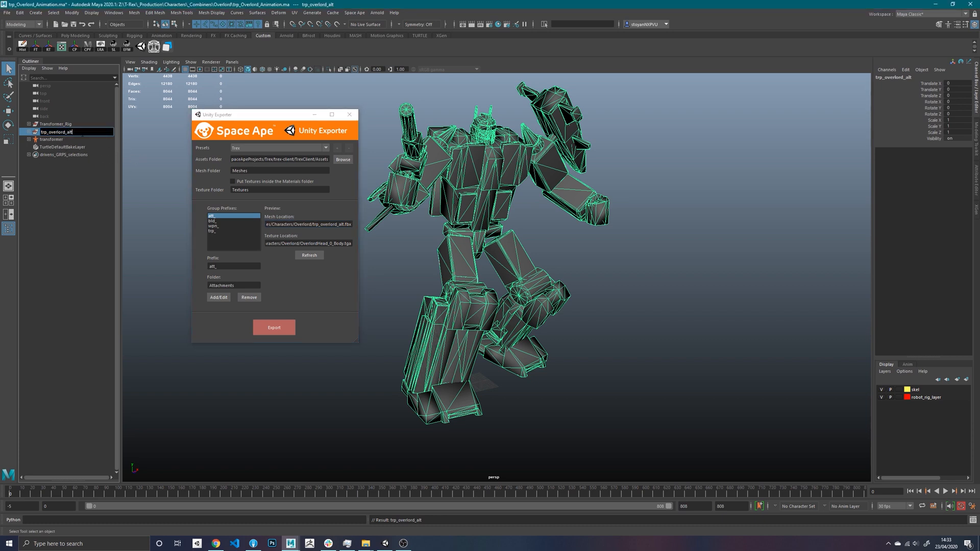
key(BackSpace)
key(Return)
- Expand the trp_overlord group to list its meshes and close the Unity Exporter
drag(256, 115, 288, 124)
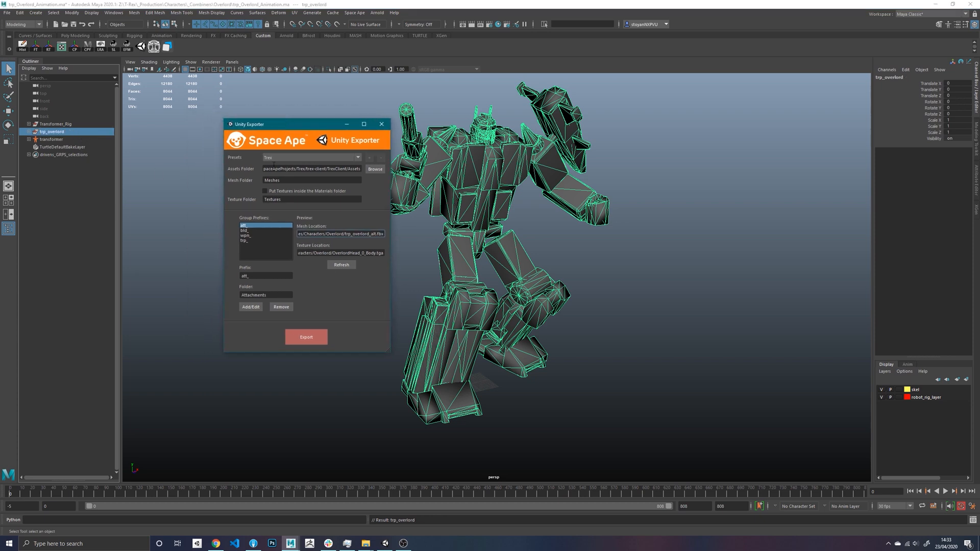
click(199, 176)
click(29, 132)
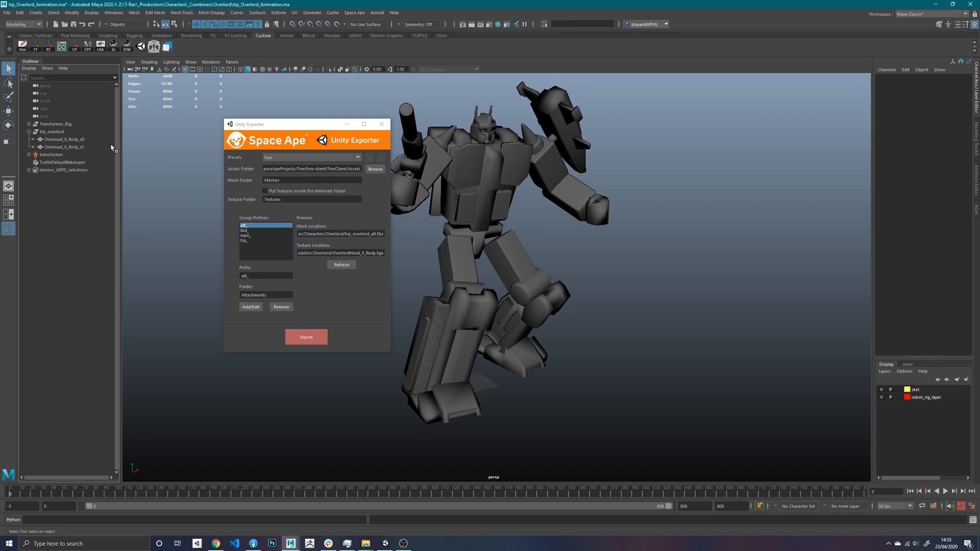
drag(270, 130, 213, 147)
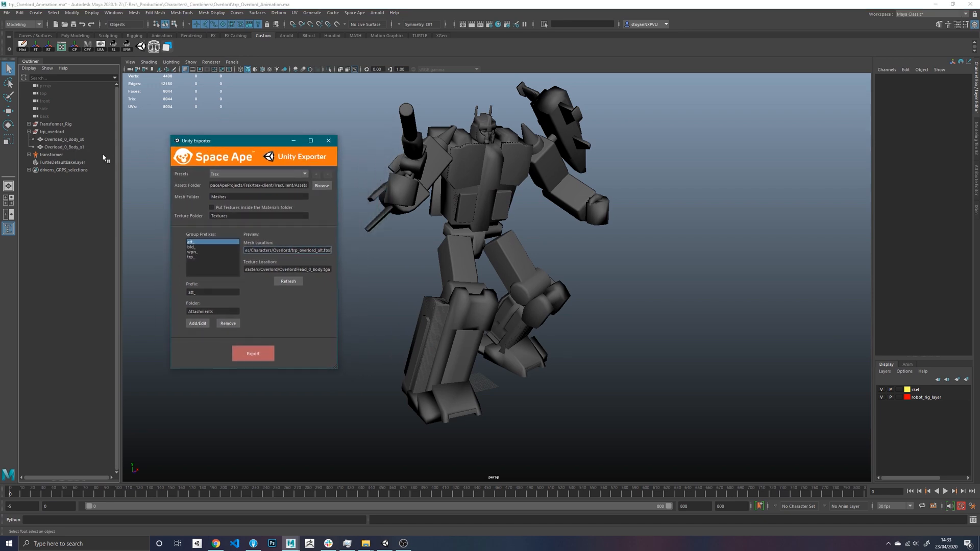
click(325, 141)
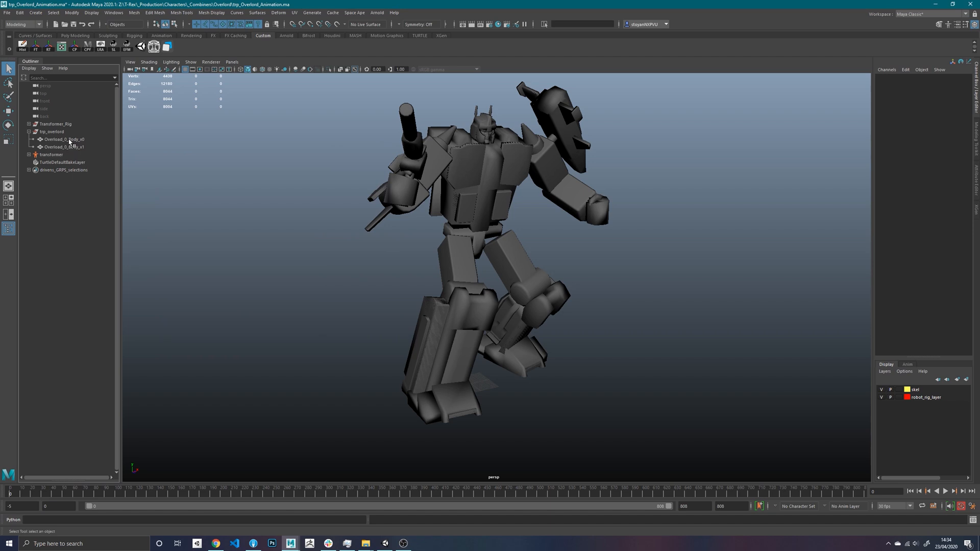
- Put Overload_0_Body_x0 into its own group inside trp_overlord and name that group LOD0
click(67, 140)
click(66, 147)
click(69, 140)
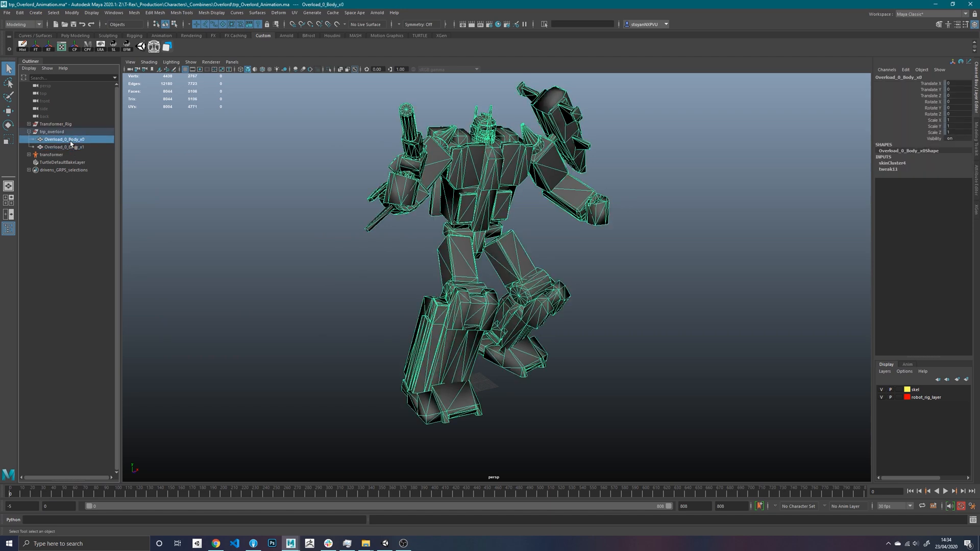
key(ctrl+g)
double_click(57, 147)
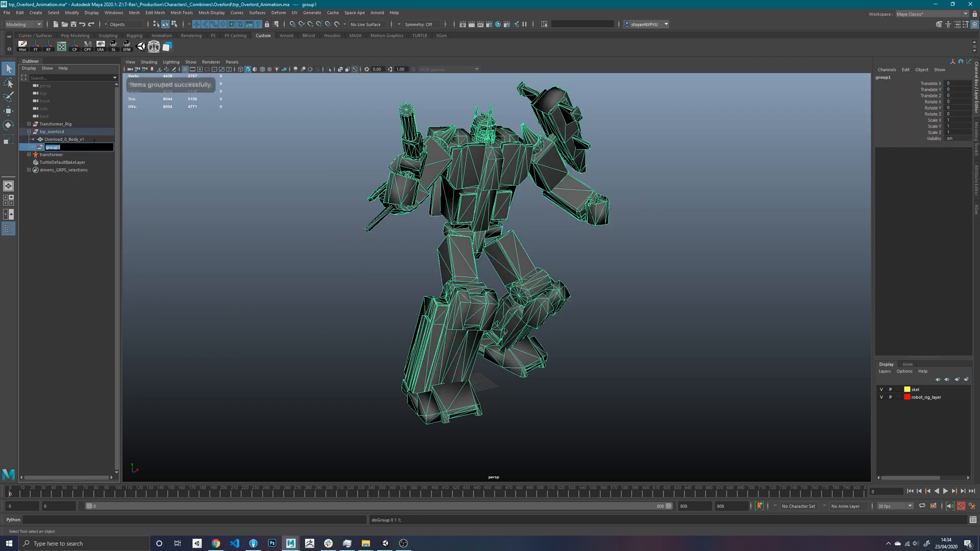
text(LOD0)
key(Return)
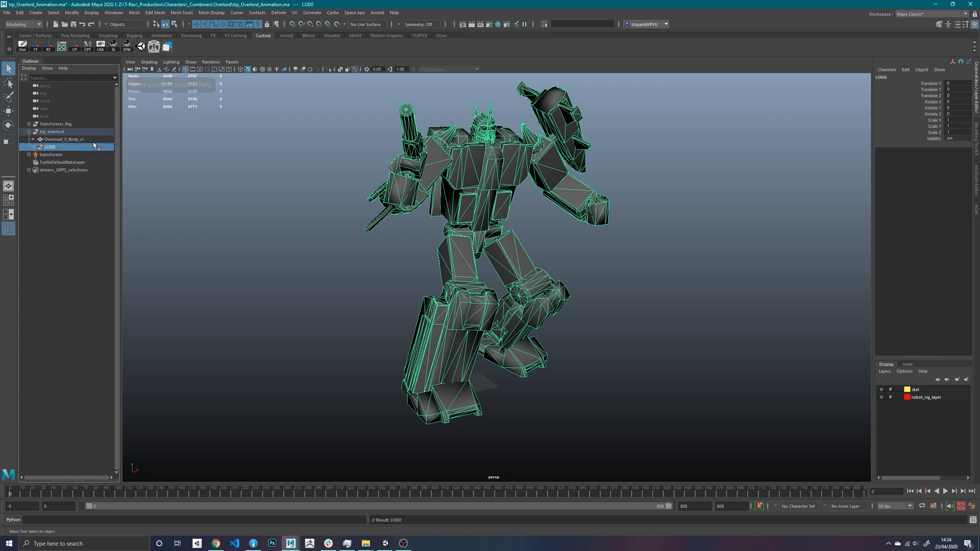
- Put Overload_0_Body_x1 into its own group inside trp_overlord and name that group LOD1
click(93, 141)
key(ctrl+g)
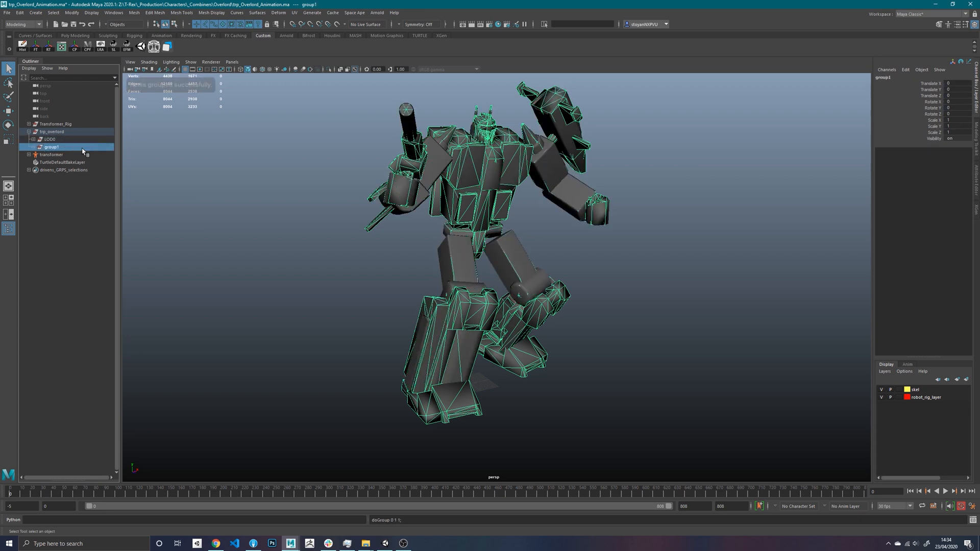
double_click(57, 147)
text(LOD)
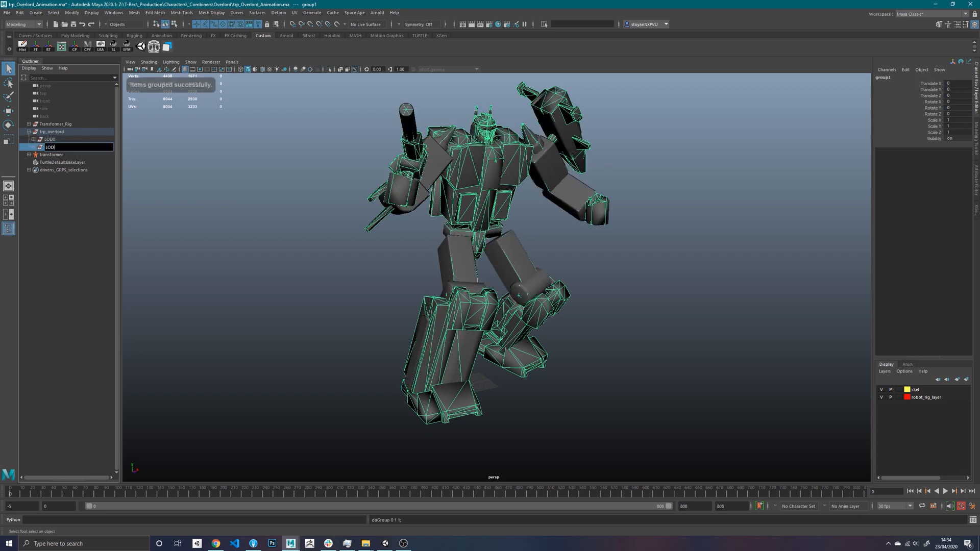
text(1)
key(Return)
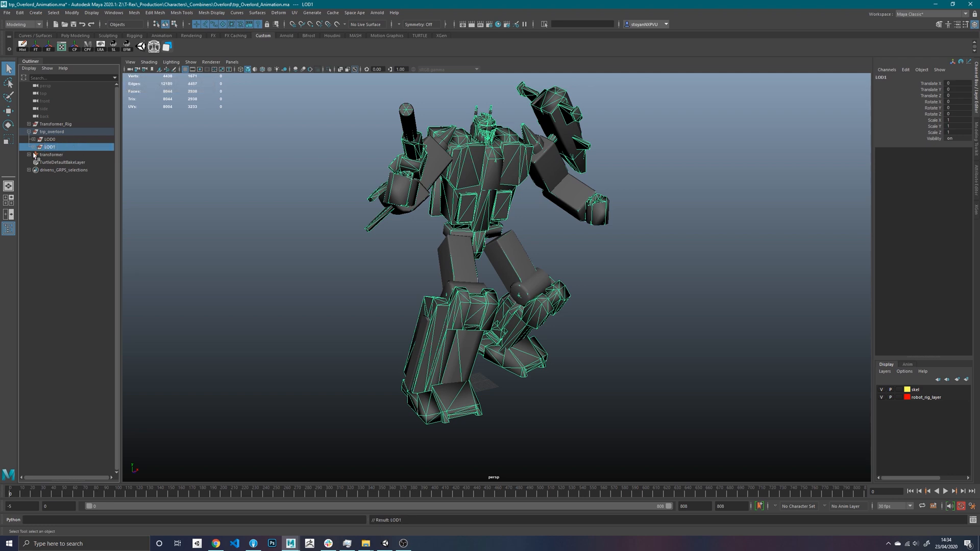
- Expand the LOD0 and LOD1 groups and check the body mesh inside each one
click(33, 140)
click(53, 147)
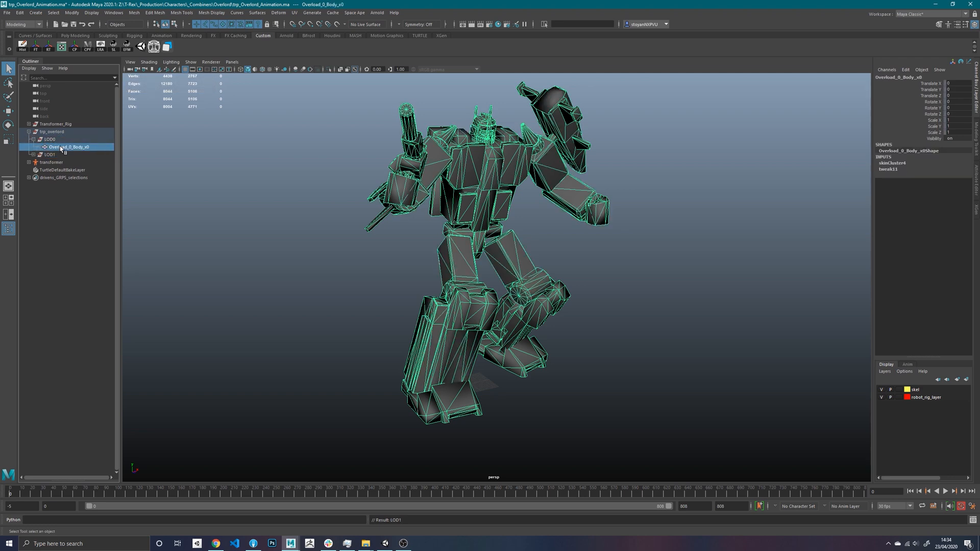
click(33, 154)
click(80, 163)
click(82, 148)
click(163, 388)
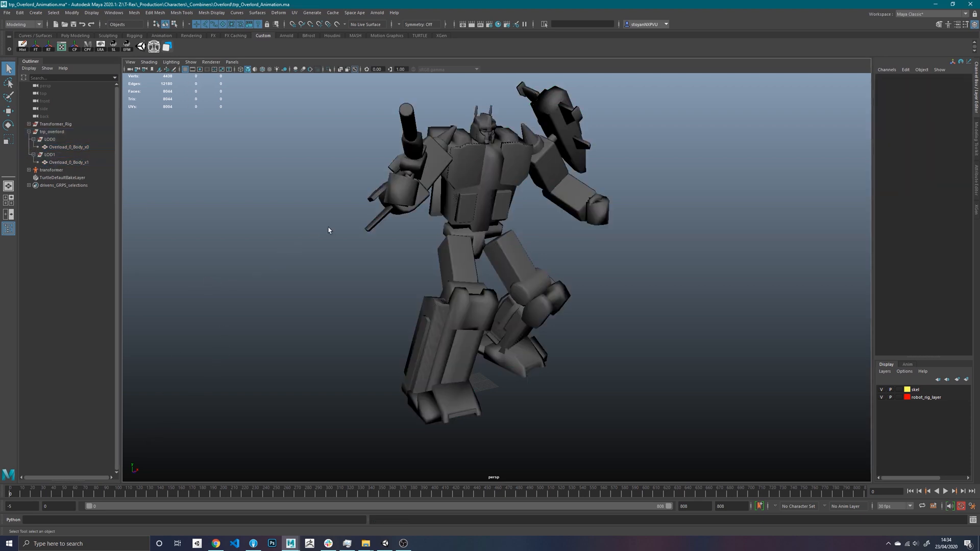
- Open the Hypershade, maximize its window, and clear all nodes from the work area graph
alt+drag(401, 225, 366, 256)
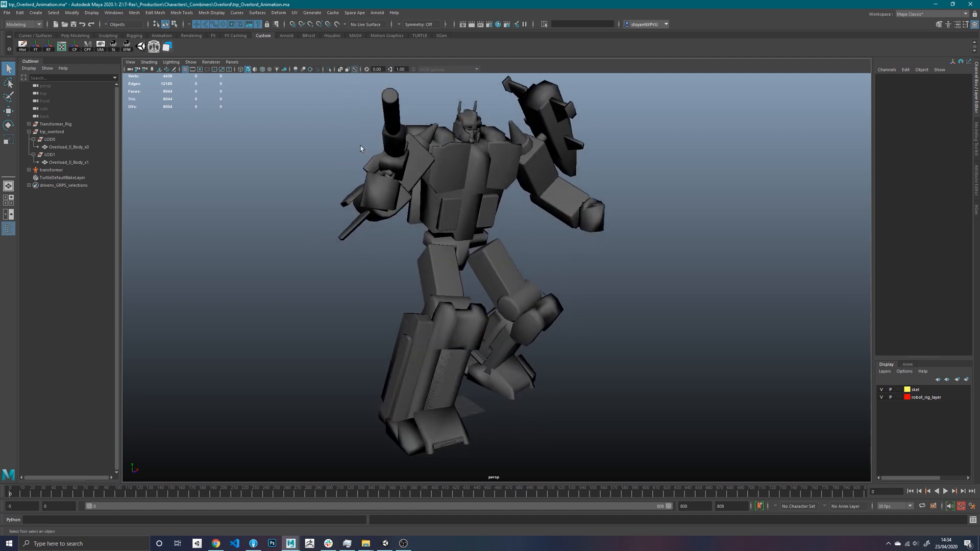
click(499, 24)
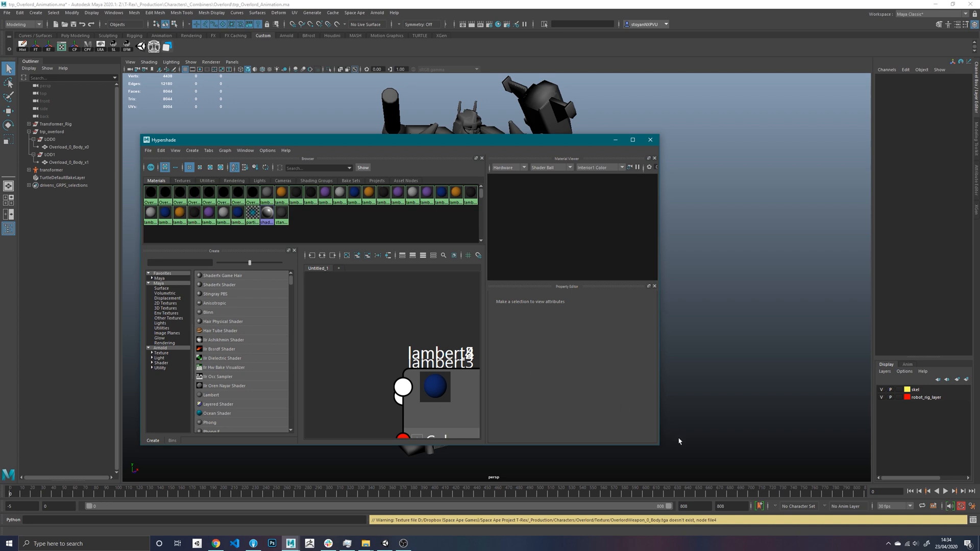
click(633, 140)
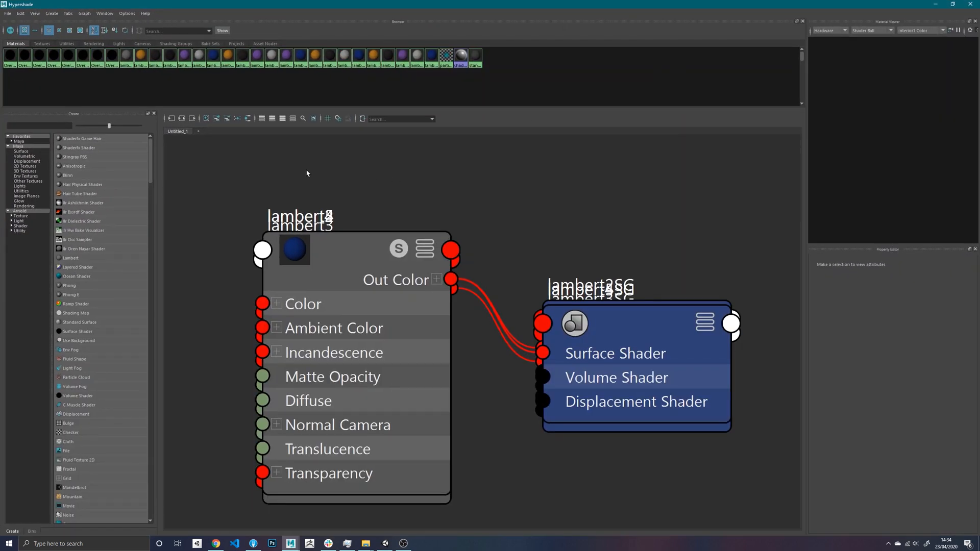
click(206, 118)
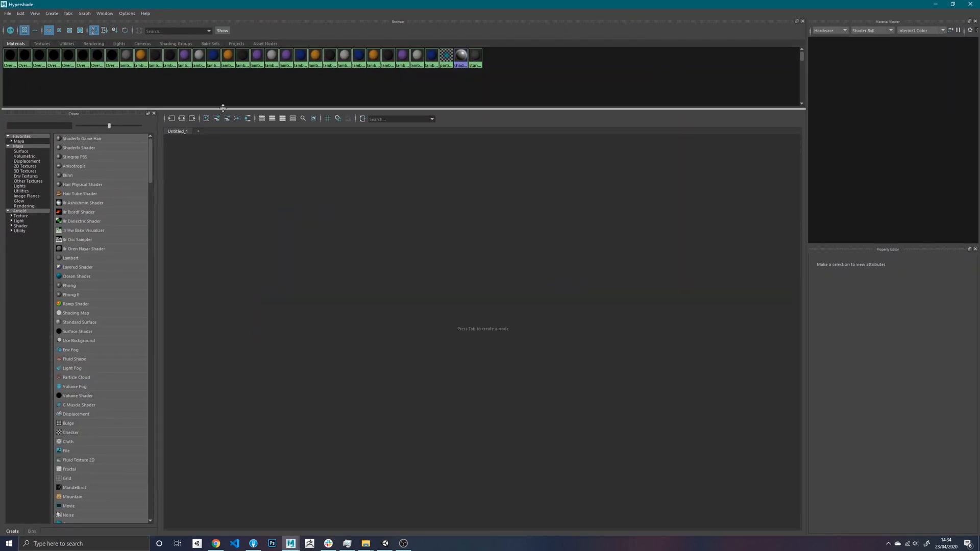
- Enlarge the material swatches and the Hypershade browser area, and delete all unused nodes
click(71, 31)
drag(238, 109, 237, 279)
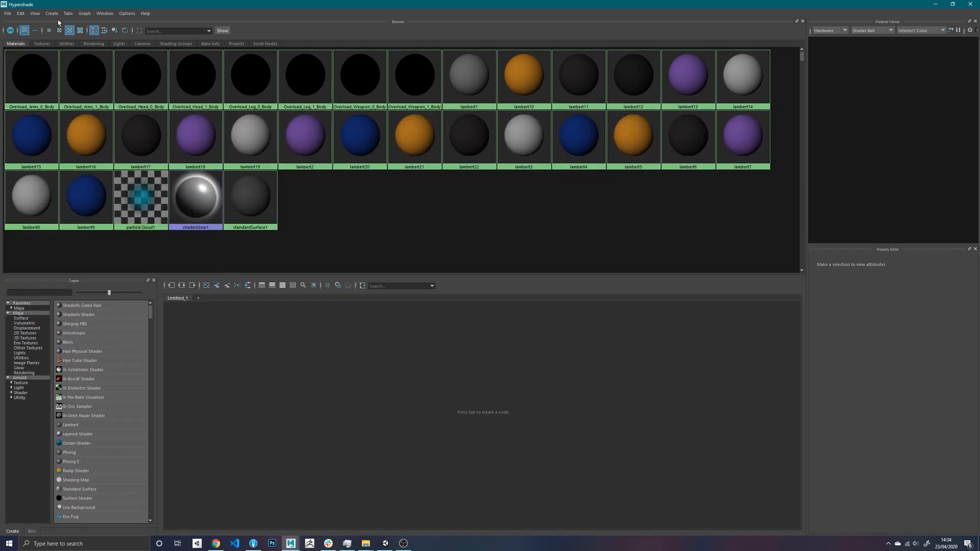
click(21, 13)
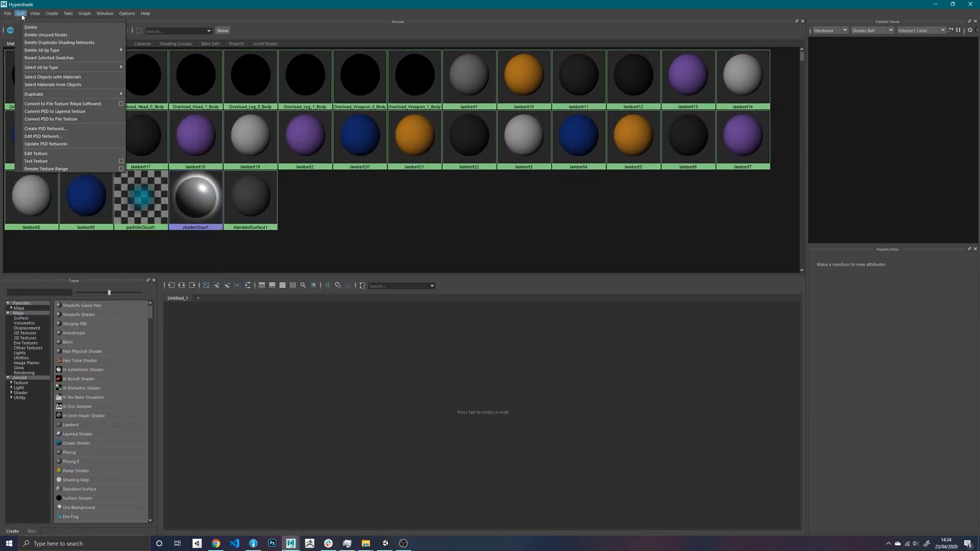
click(45, 34)
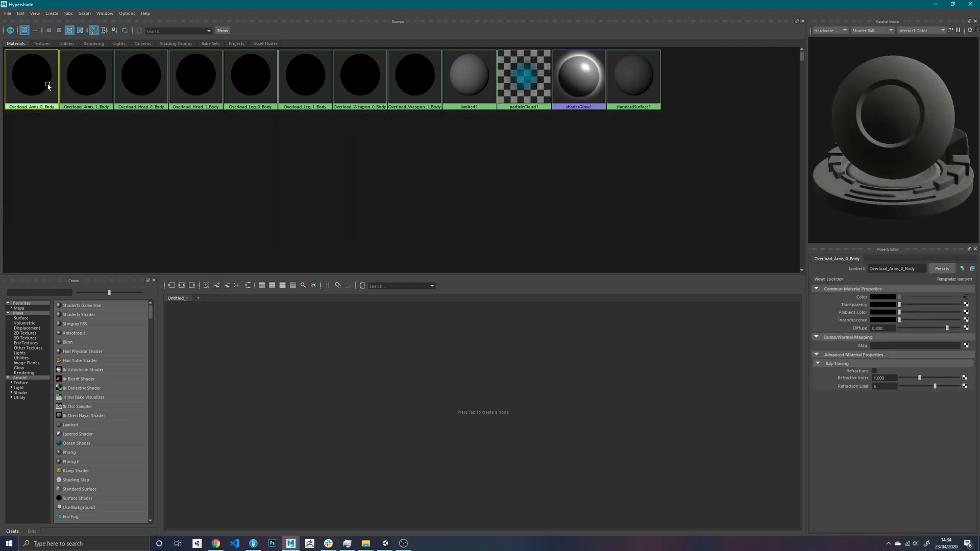
- Graph the network of the Overload_Arms_0_Body material and load OverlordArms_0_Body.tga as its file texture image
click(181, 286)
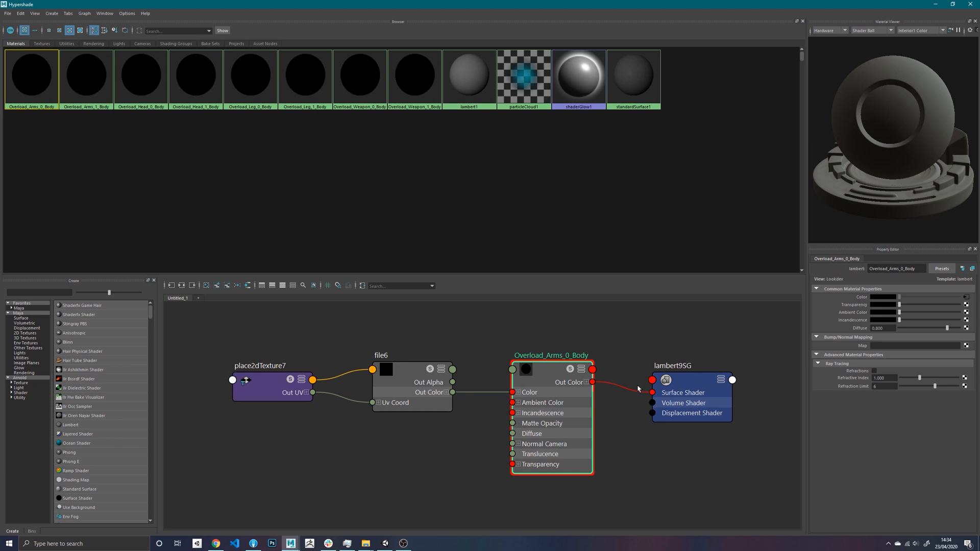
alt+middle_drag(628, 348, 573, 351)
click(385, 380)
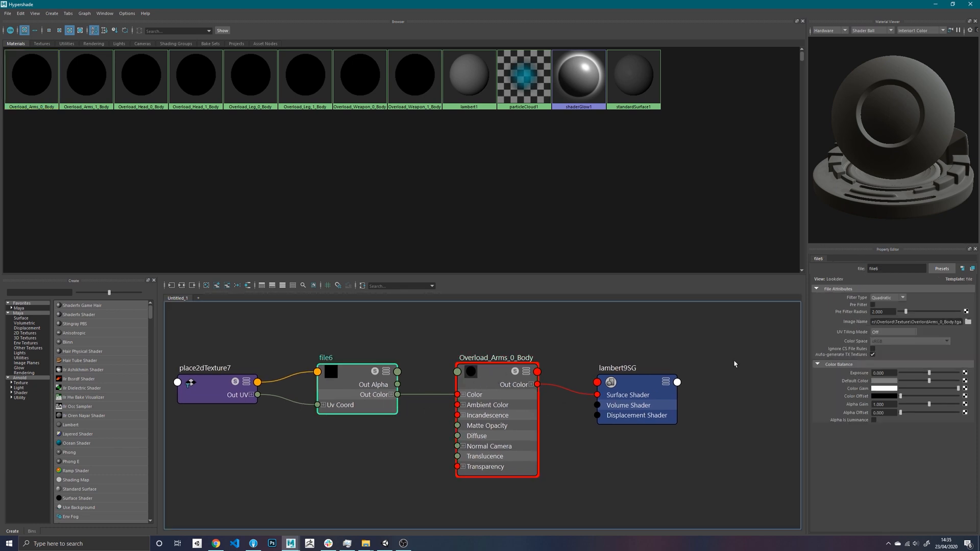
click(968, 322)
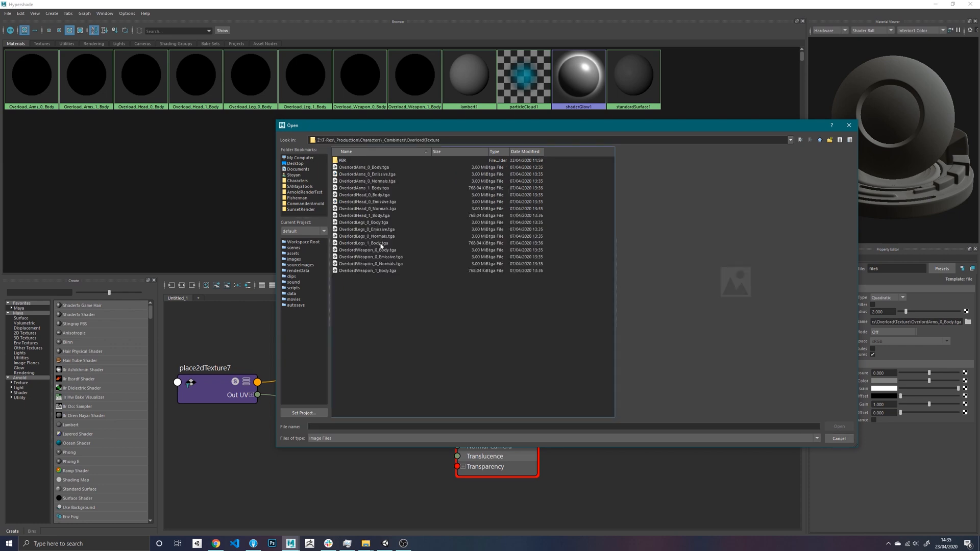
click(377, 168)
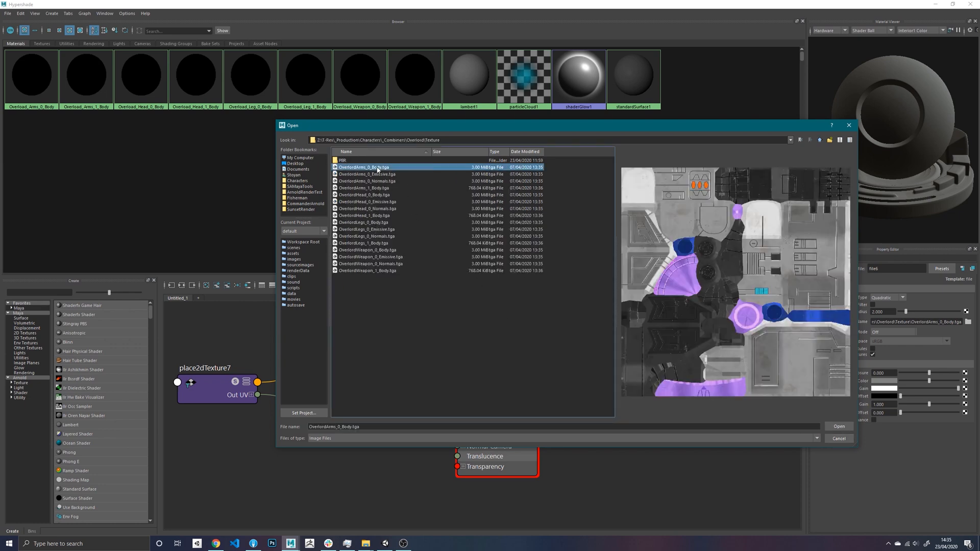
click(840, 428)
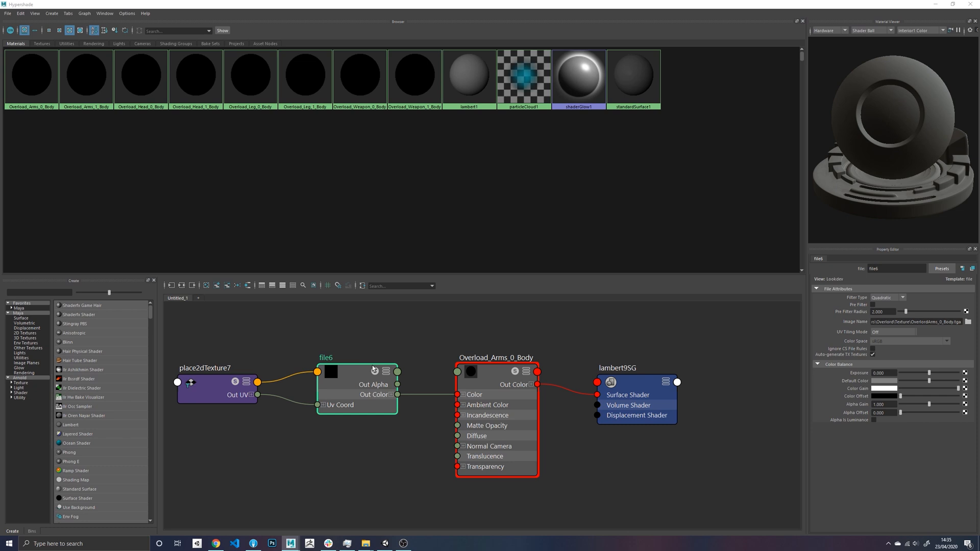
- Refresh the swatches of the Overload arms, head, leg and weapon body materials
drag(372, 365, 368, 337)
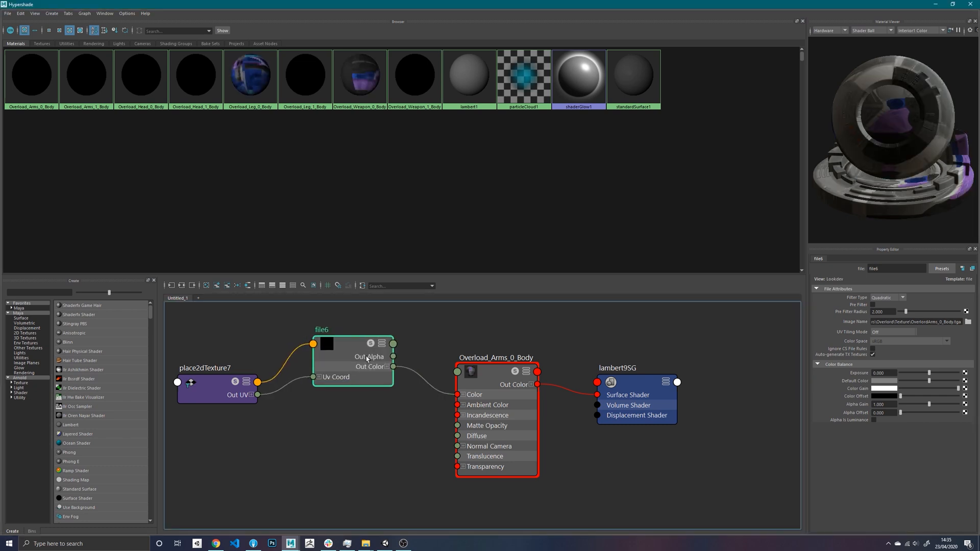
right_click(94, 78)
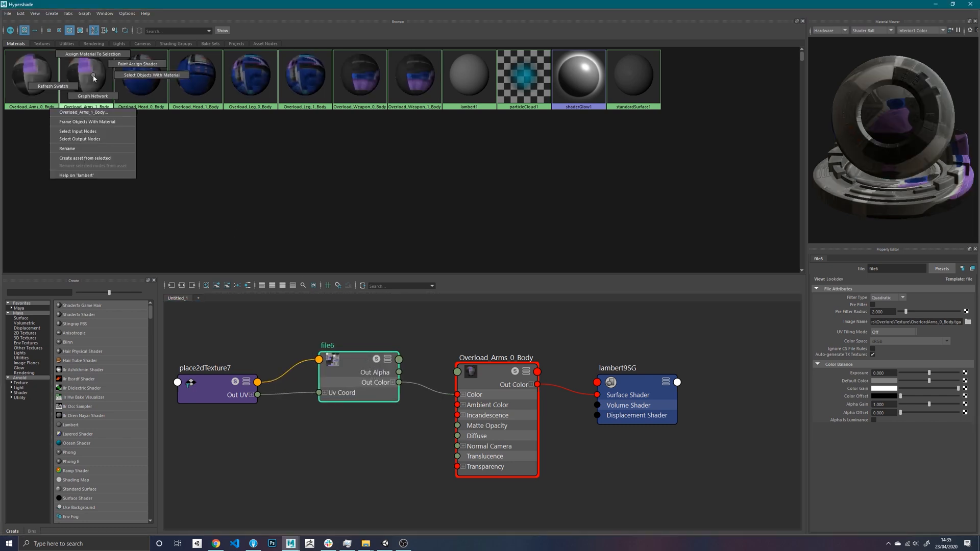
right_drag(199, 75, 142, 80)
right_drag(259, 74, 222, 82)
right_drag(345, 79, 318, 91)
right_drag(415, 78, 388, 91)
- Restore the Hypershade to a smaller window, move it off the character, and display the model with textures in the viewport
click(953, 4)
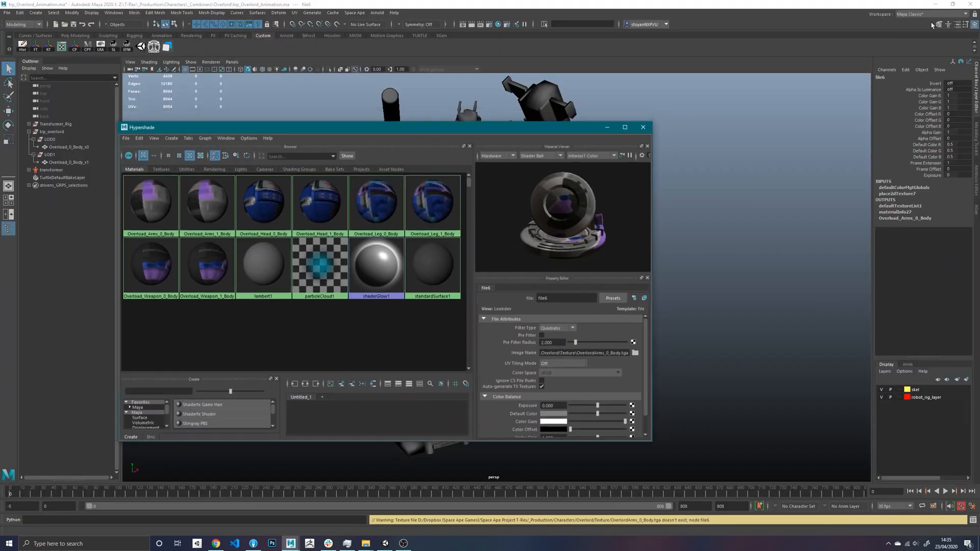
drag(462, 146, 723, 239)
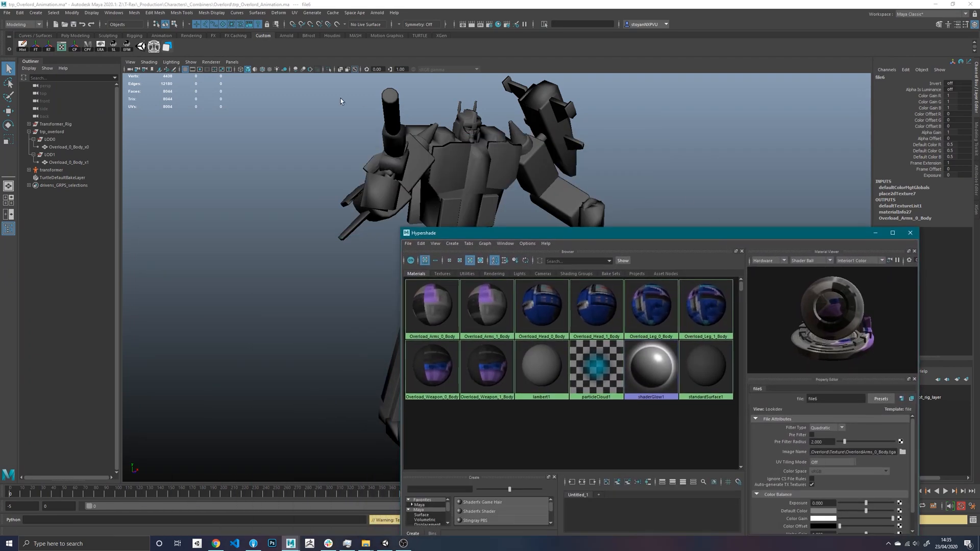
click(270, 70)
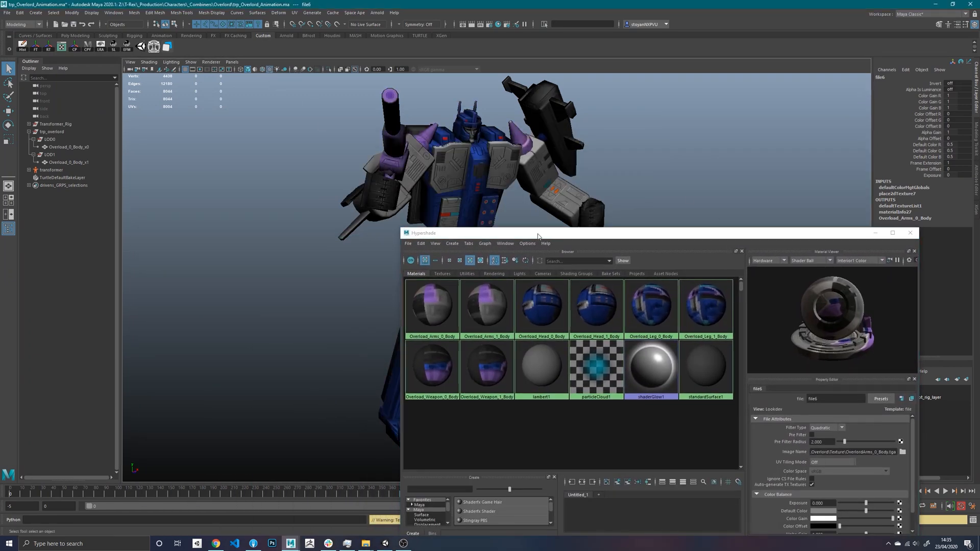
drag(534, 238, 650, 207)
alt+drag(462, 229, 414, 234)
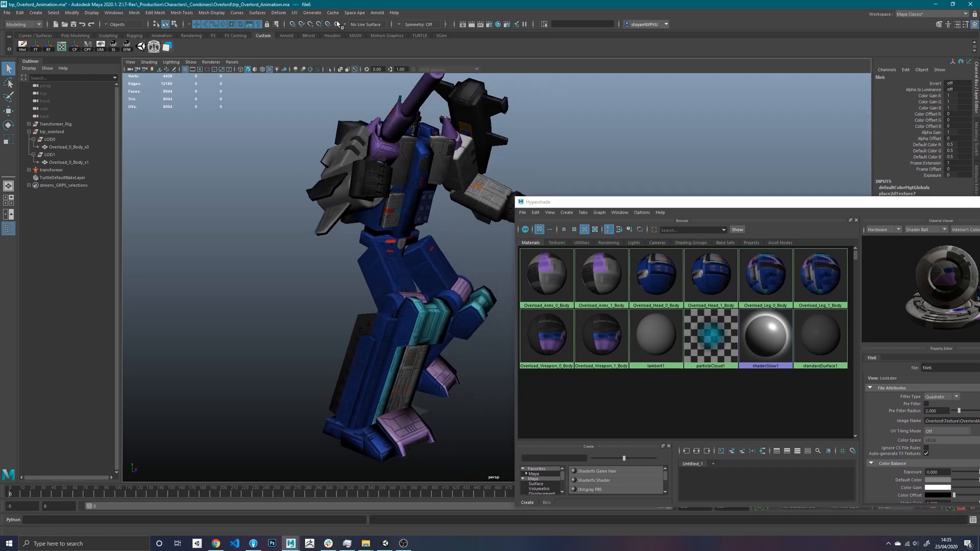
- Open the Unity Exporter beside the character and refresh its preview of the mesh and texture locations
click(352, 13)
click(372, 64)
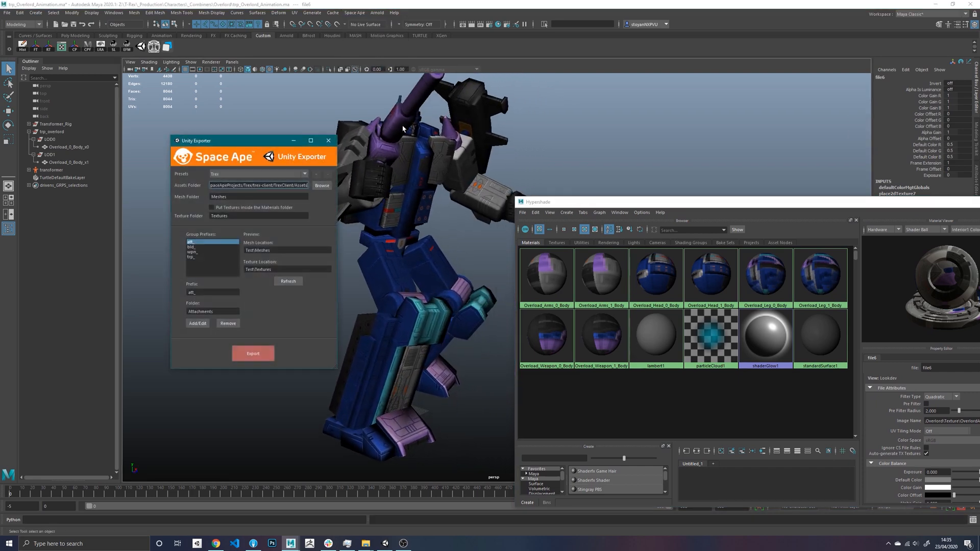
drag(276, 147, 244, 142)
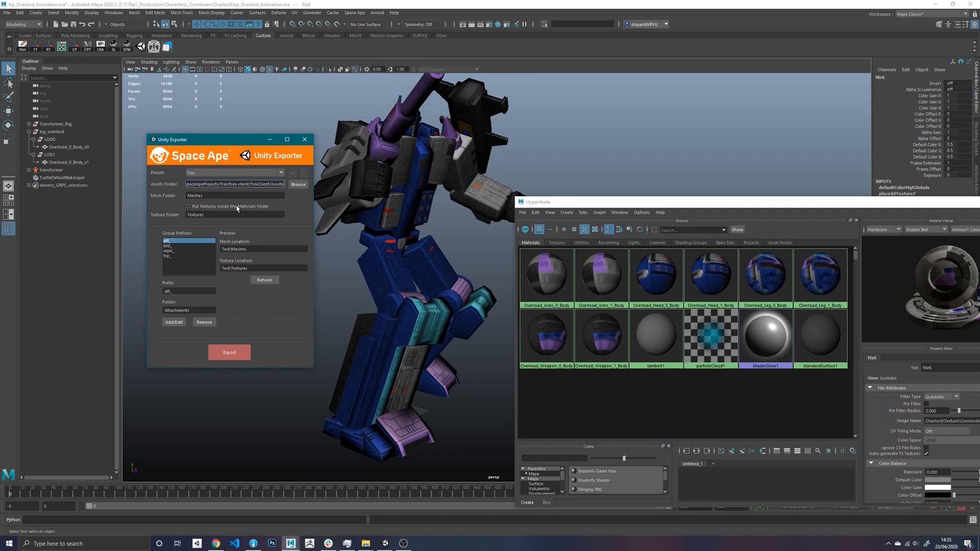
click(265, 280)
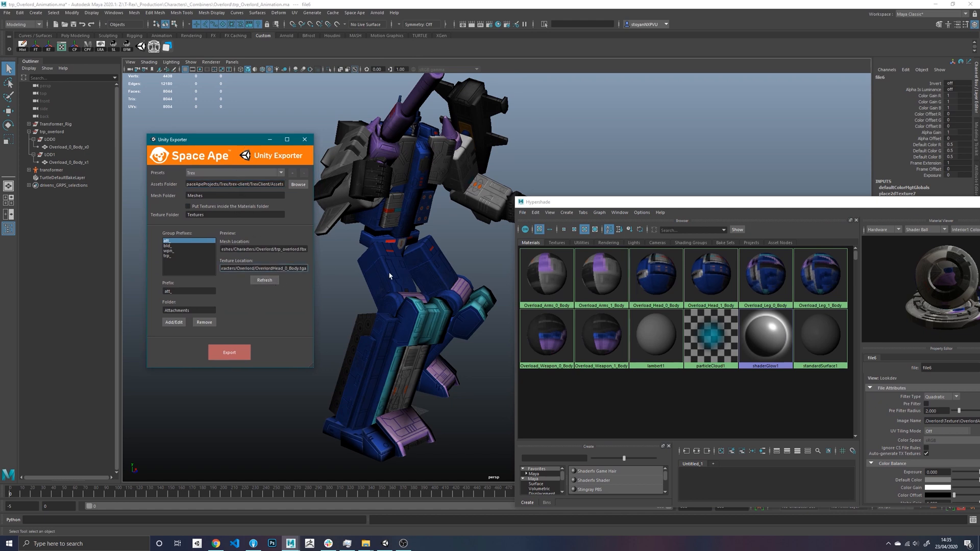
- Graph the Overload_Arms_0_Body material's network in an enlarged work area and show the attributes of its OverlordArms_0_Body.tga file node
click(526, 279)
drag(570, 202, 452, 62)
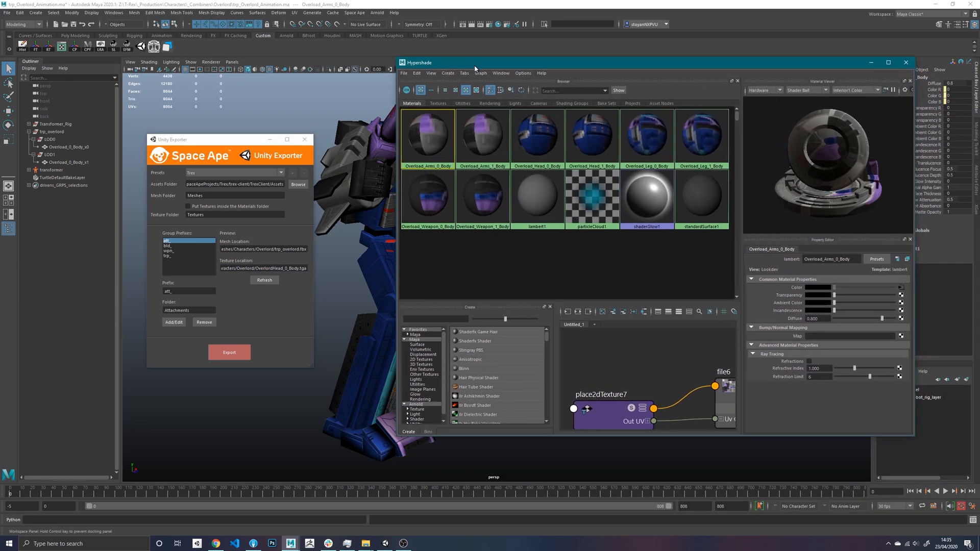
click(578, 313)
drag(584, 301, 584, 208)
scroll(666, 283, up, 4)
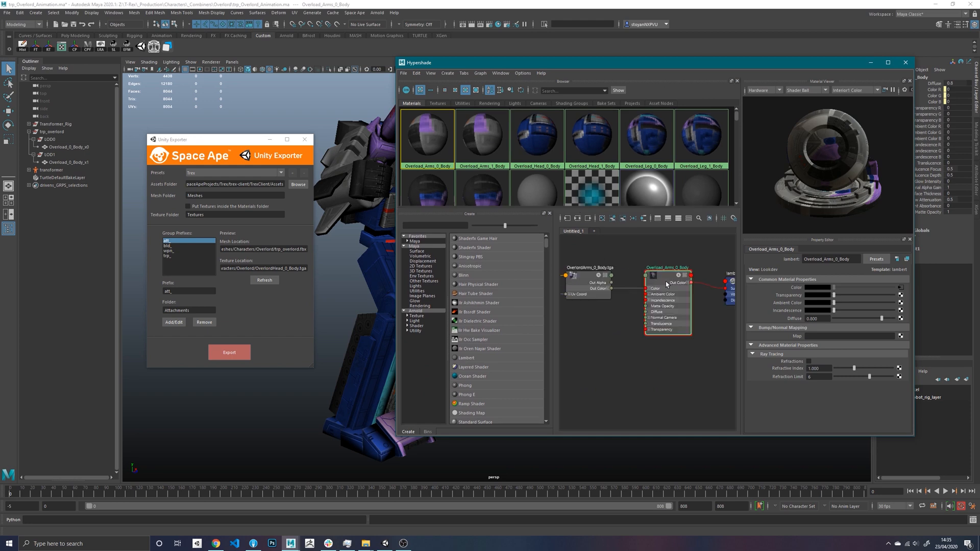
alt+middle_drag(611, 334, 633, 341)
drag(554, 339, 528, 339)
alt+middle_drag(613, 361, 629, 383)
drag(598, 314, 600, 322)
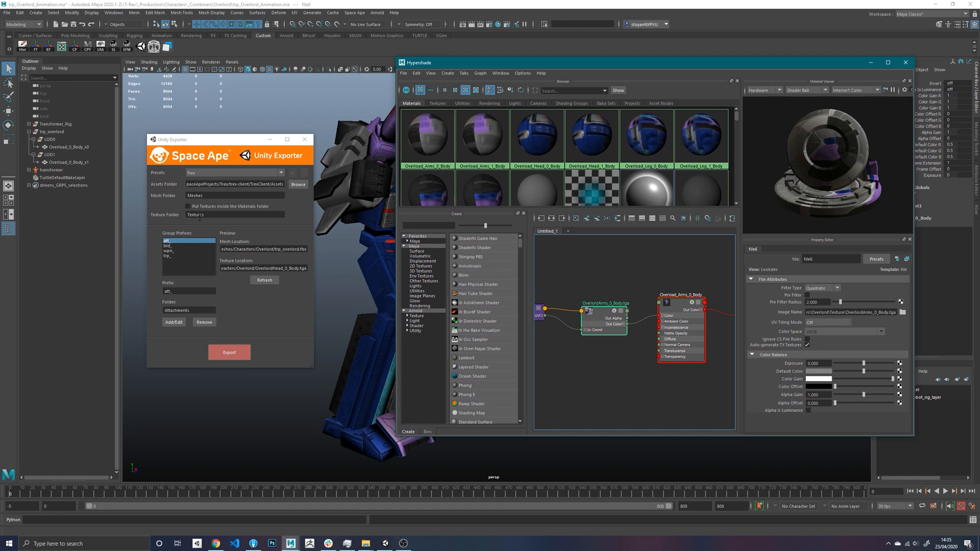
- Examine the full Texture Location path in the exporter preview, including the texture file name at its end
click(224, 268)
drag(228, 269, 308, 271)
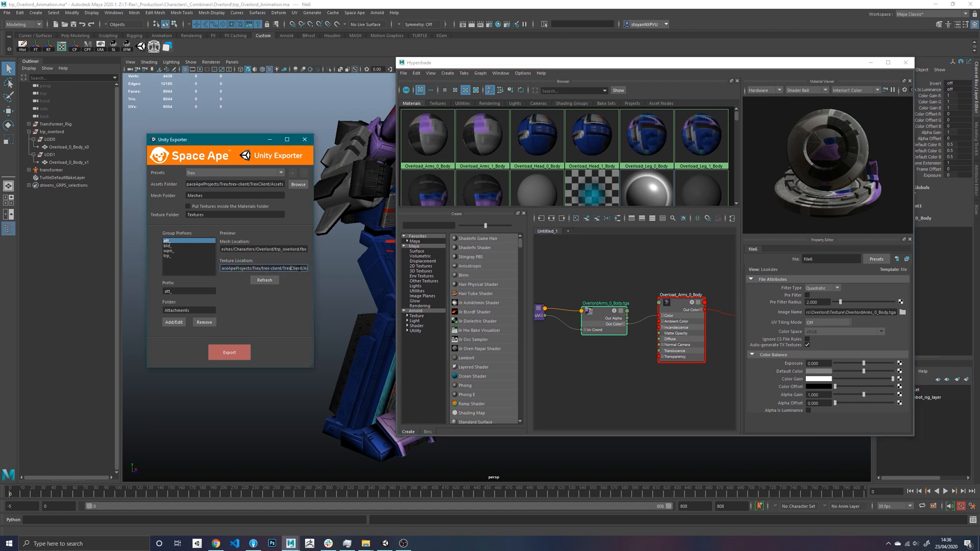
key(Right)
key(Right)
key(Right)
key(Right)
key(Right)
key(Right)
key(Right)
key(Right)
key(Right)
key(Right)
key(Right)
key(Right)
key(Right)
key(Right)
key(Right)
key(Right)
key(Right)
key(Right)
key(Right)
key(Right)
key(Right)
key(Right)
key(Right)
key(Right)
key(Right)
key(Right)
key(Right)
key(Right)
key(Right)
key(Right)
key(Right)
key(Right)
key(Right)
key(Right)
key(Right)
key(Right)
key(Right)
key(Right)
key(Right)
key(Right)
drag(255, 270, 301, 272)
- Close the Unity Exporter and inspect the file texture node connected to the Overload_Arms_0_Body material
click(301, 142)
drag(500, 64, 500, 90)
click(416, 164)
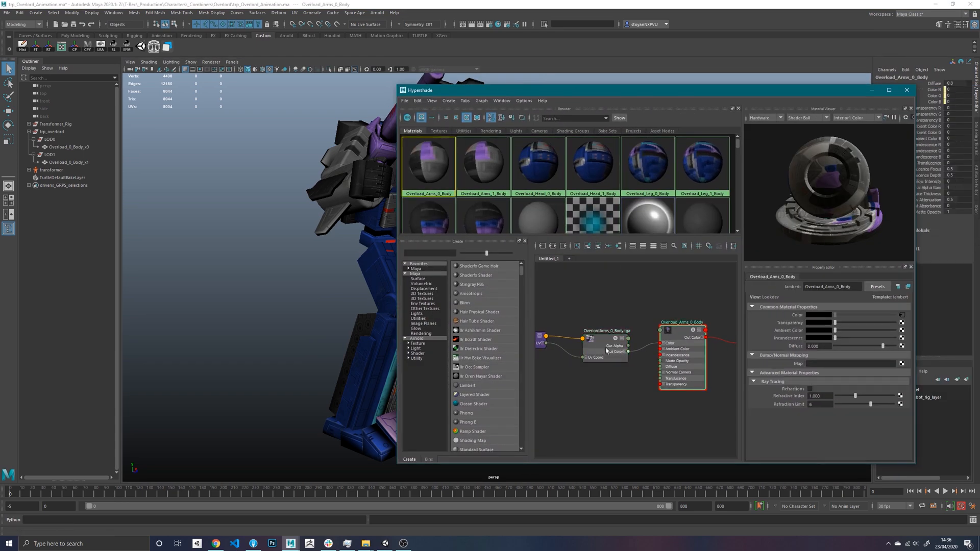
drag(607, 351, 603, 337)
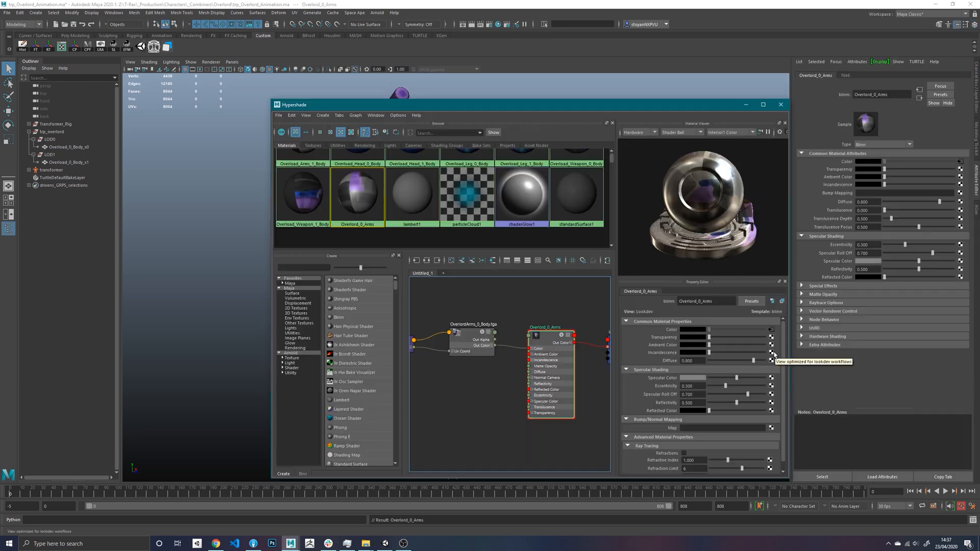
- Try adding a file texture to the Overlord_0_Arms incandescence, browse to OverlordArms_0_Emissive.tga without loading it, and delete the added nodes
click(775, 355)
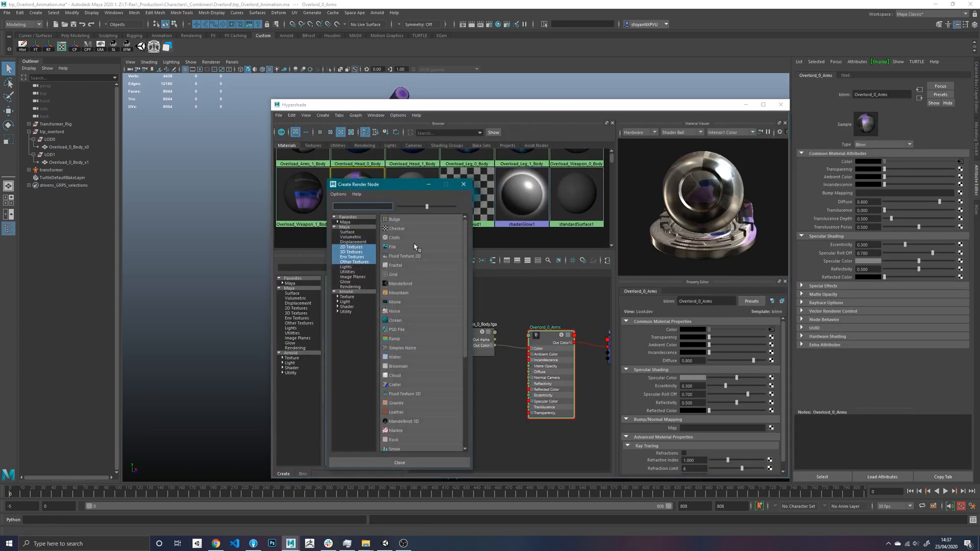
click(404, 248)
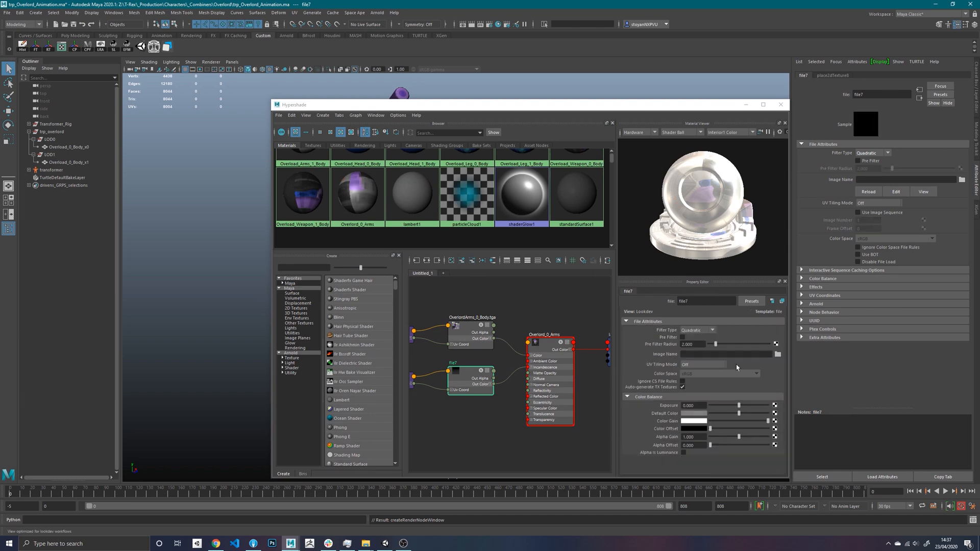
click(778, 354)
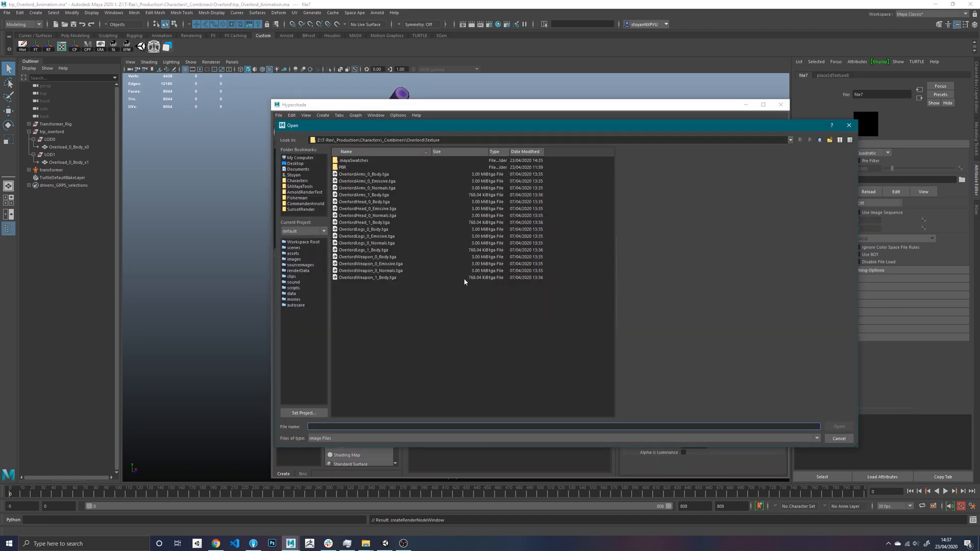
click(386, 183)
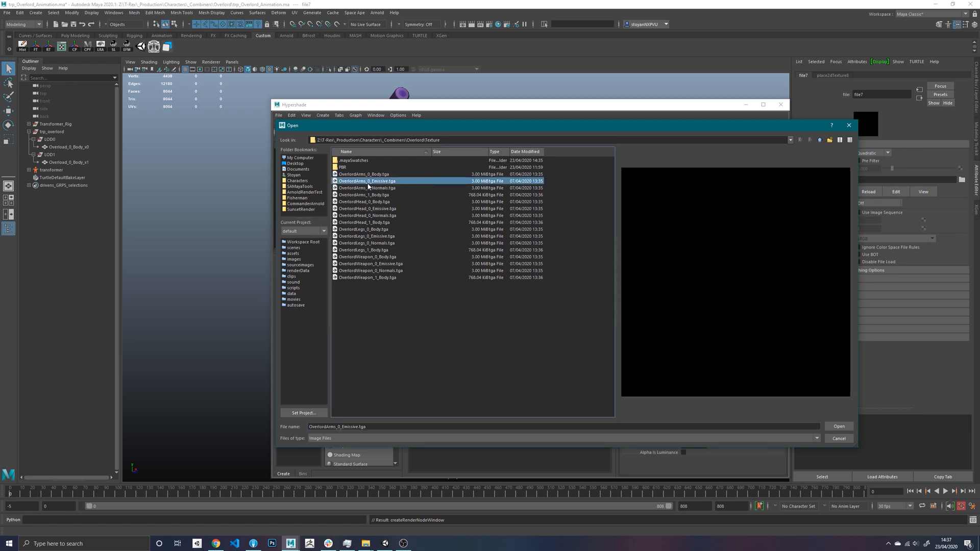
click(847, 443)
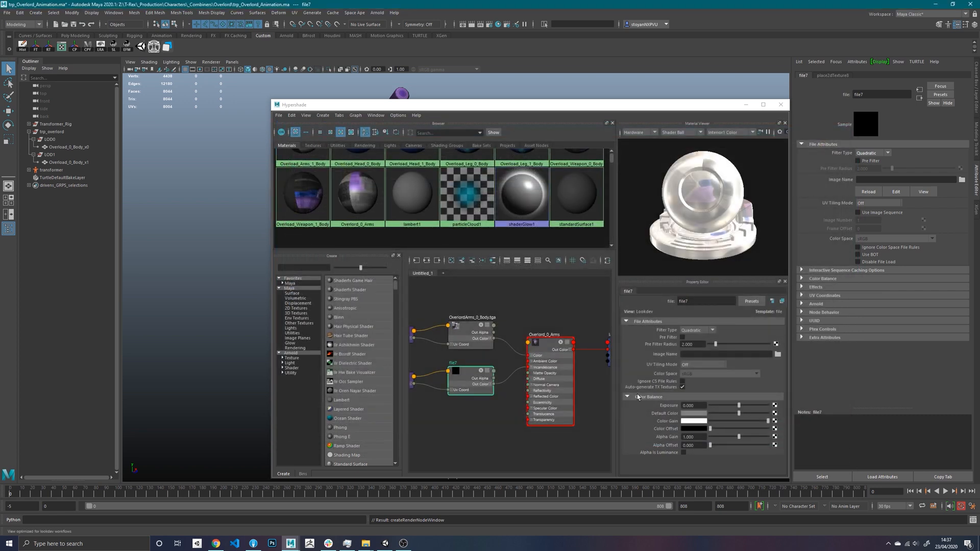
drag(412, 424, 412, 423)
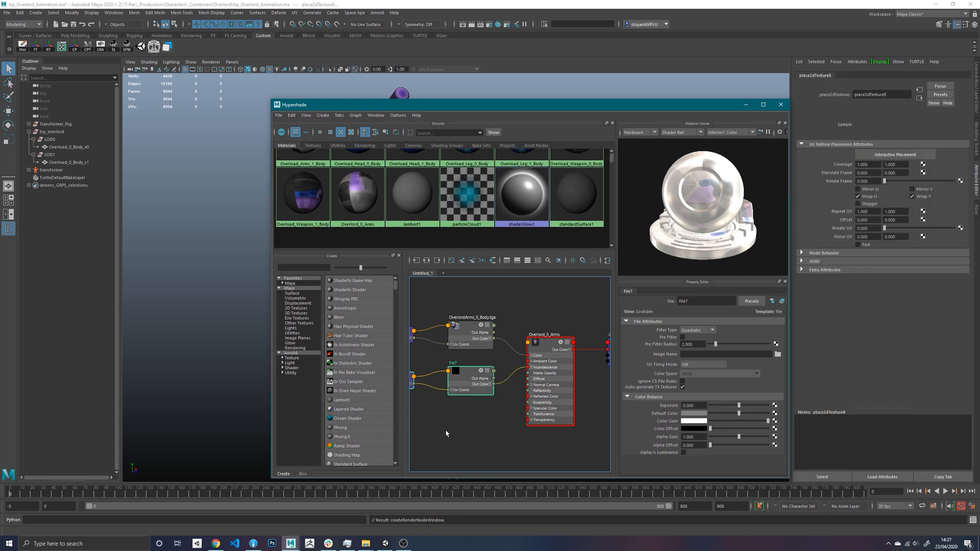
key(Delete)
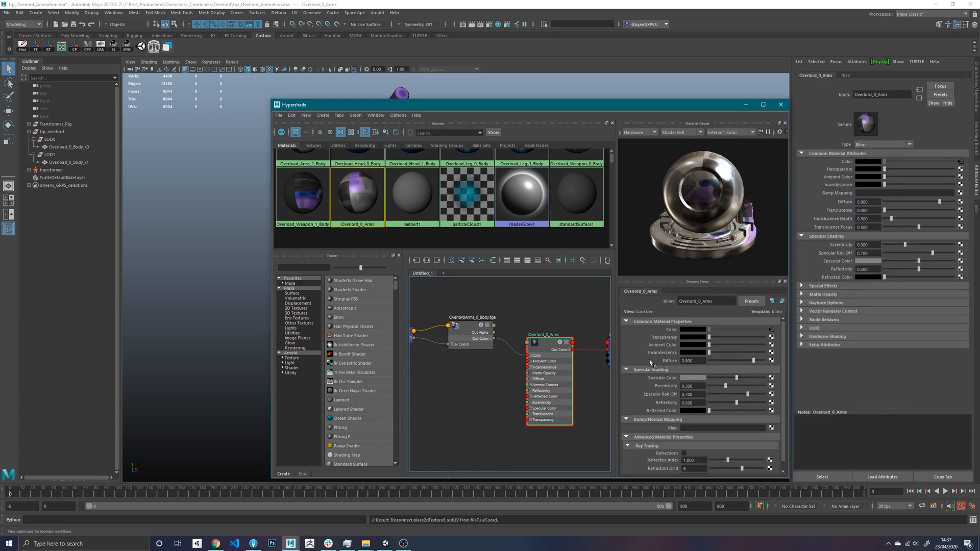
- Add a file texture as the Overlord_0_Arms bump map and set its bump node to use Tangent Space Normals
click(772, 411)
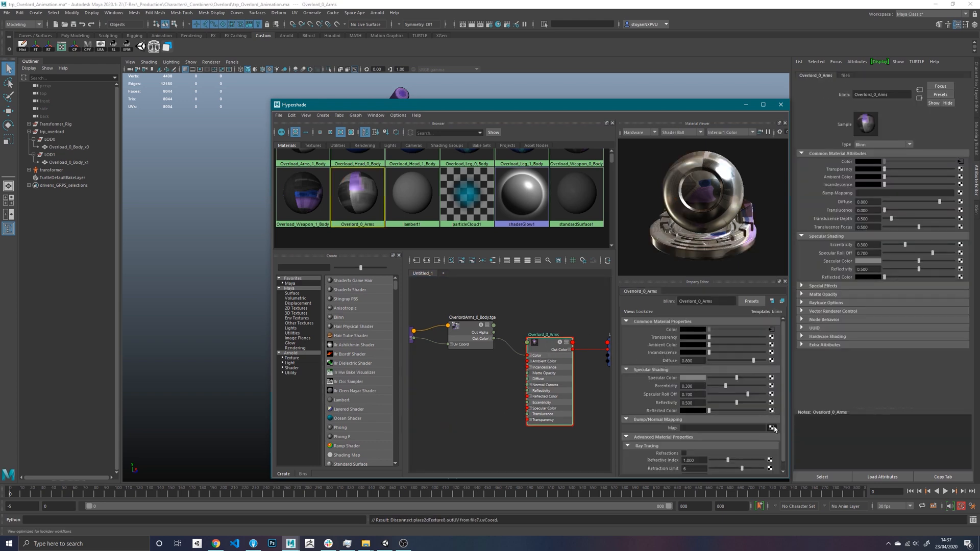
click(394, 247)
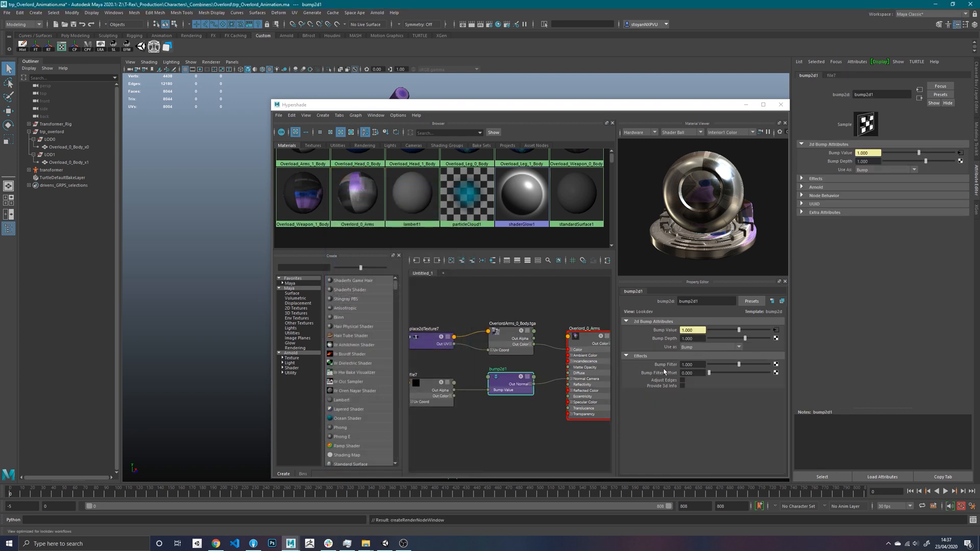
click(711, 347)
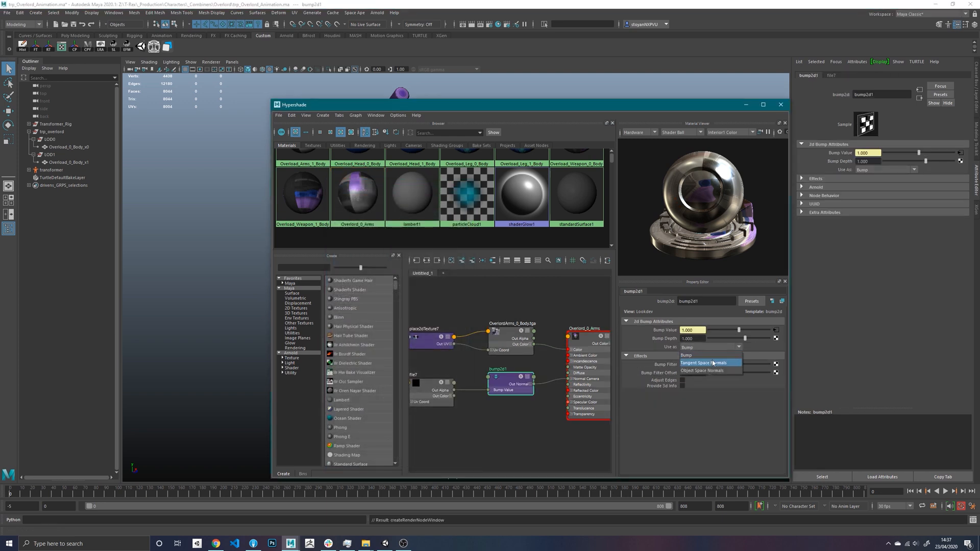
click(714, 363)
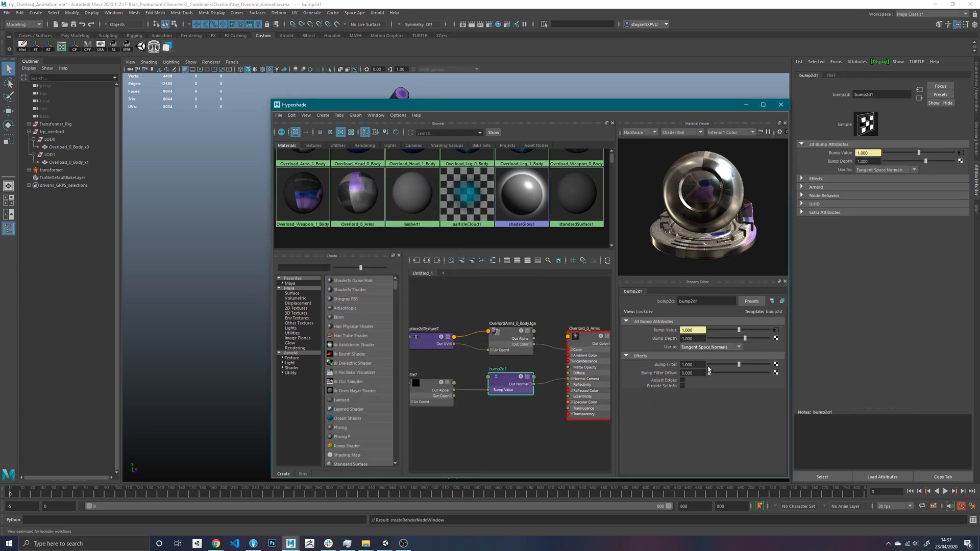
- Load OverlordArms_0_Normals.tga into the file texture feeding the Overlord_0_Arms bump node
click(776, 330)
click(779, 354)
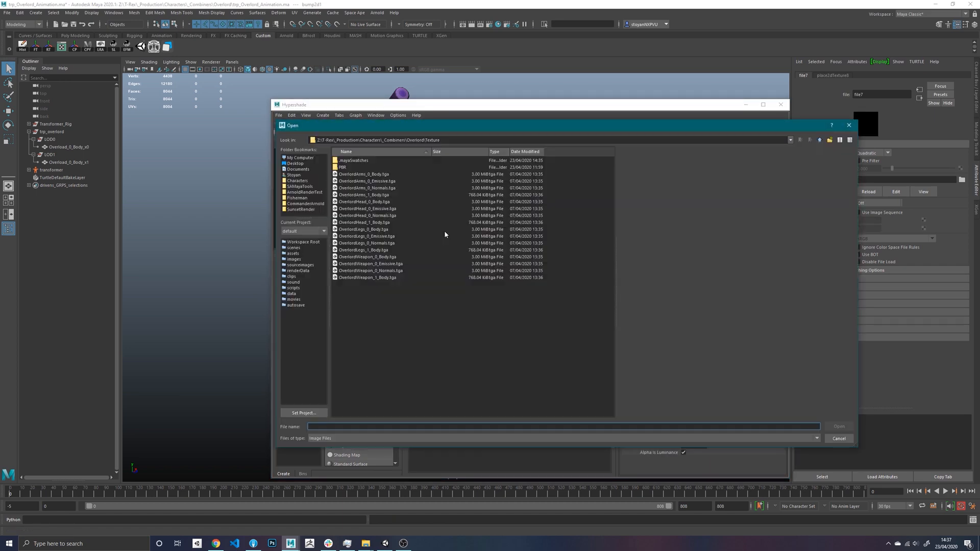
double_click(392, 190)
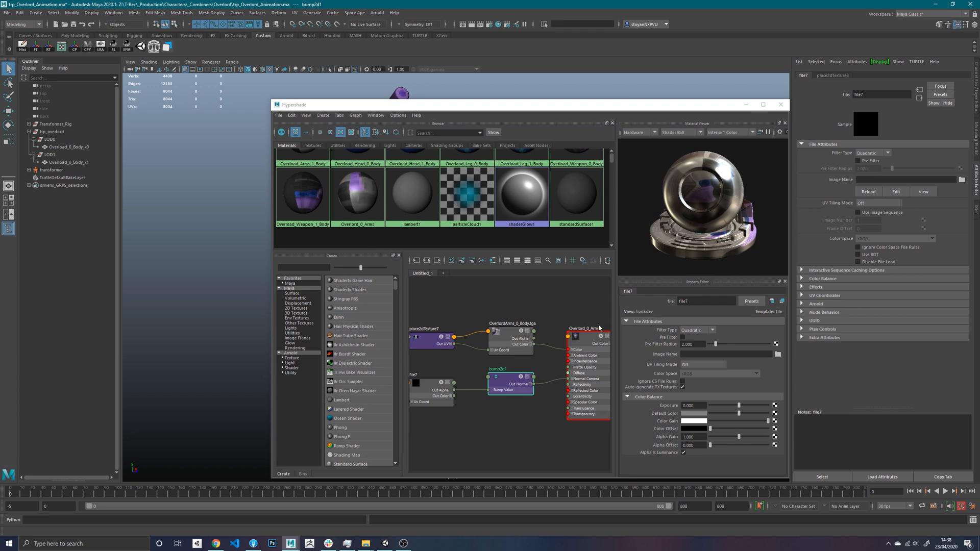
alt+middle_drag(464, 382, 527, 363)
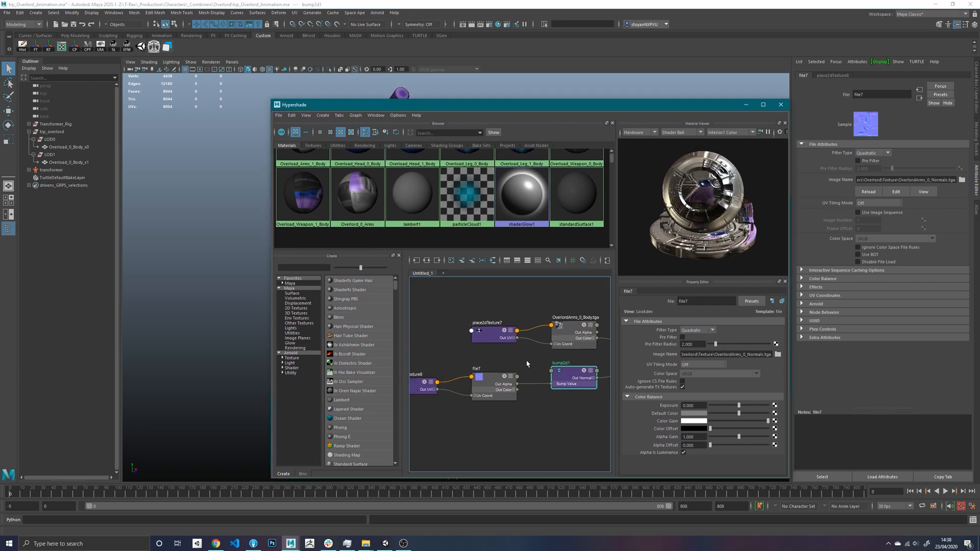
- Examine the character's front in the viewport and look through the remaining Overlord materials in the Hypershade
drag(565, 105, 706, 302)
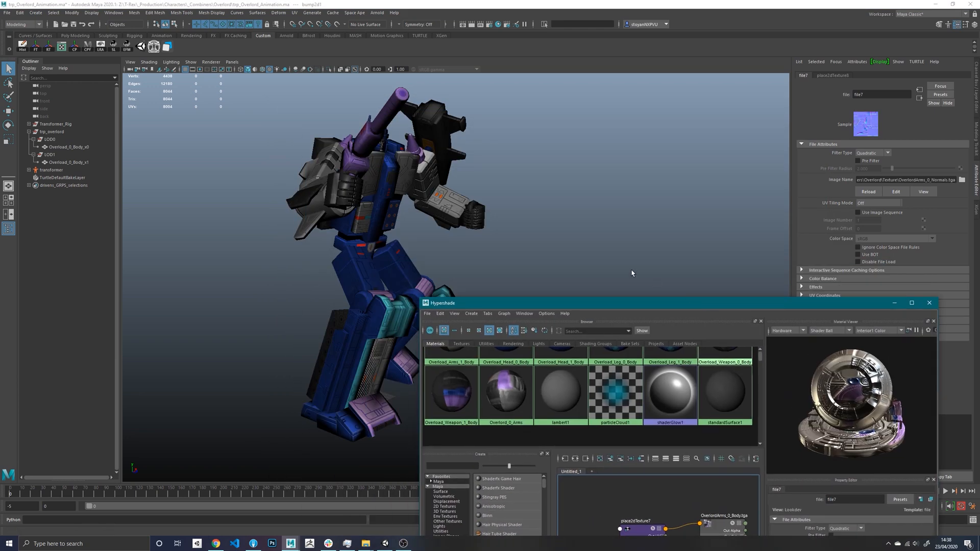
alt+drag(523, 184, 498, 190)
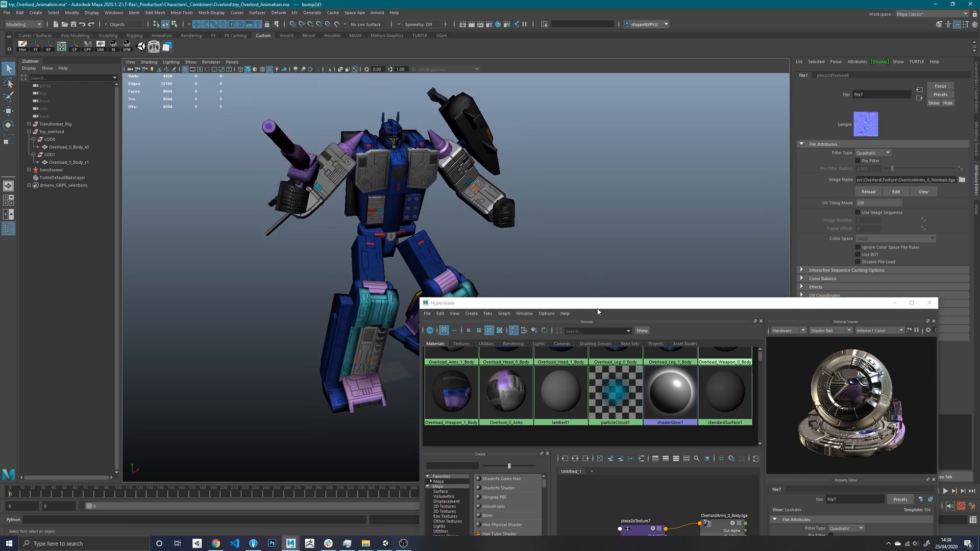
drag(584, 303, 565, 154)
scroll(544, 252, up, 2)
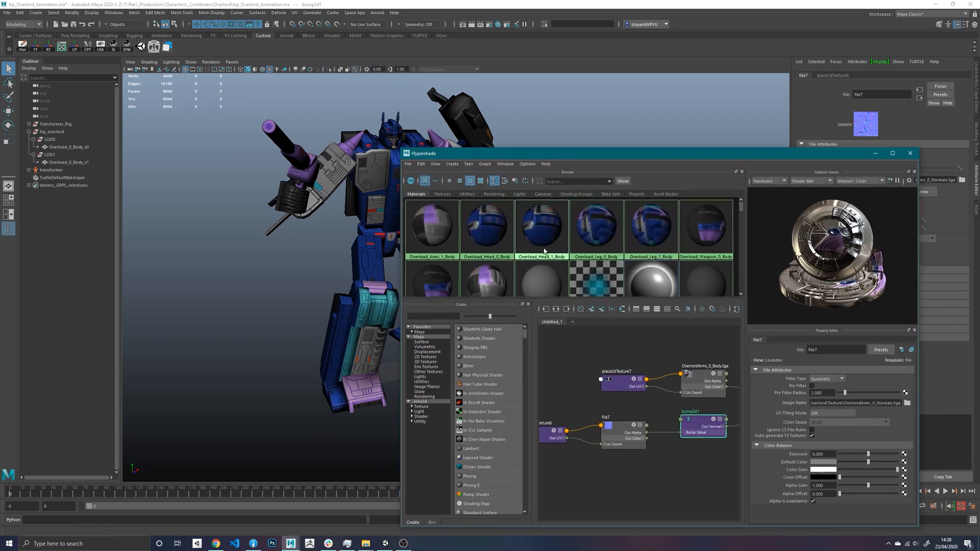
scroll(544, 251, down, 1)
scroll(545, 251, up, 1)
drag(648, 159, 648, 203)
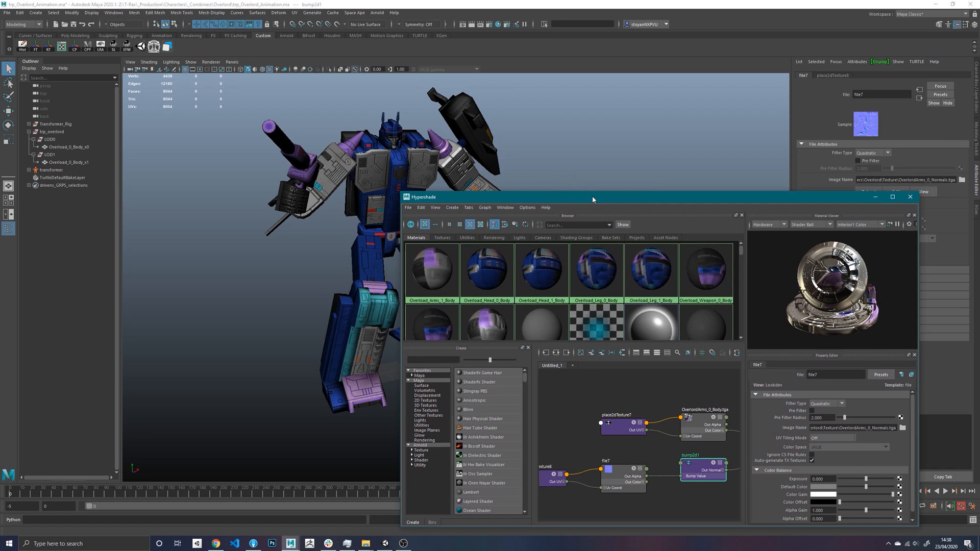
drag(592, 199, 365, 135)
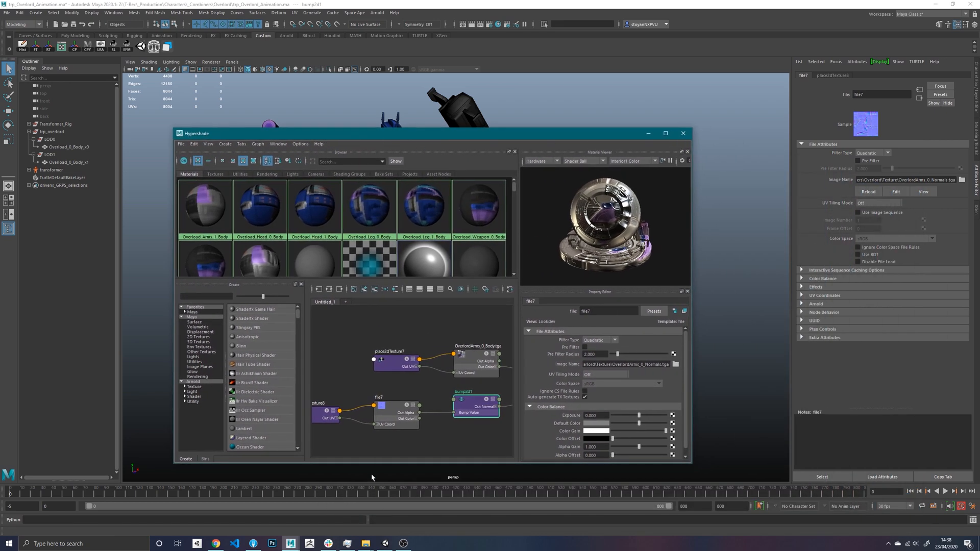
- Switch to File Explorer and open the Texture folder inside the Overlord character folder
click(372, 544)
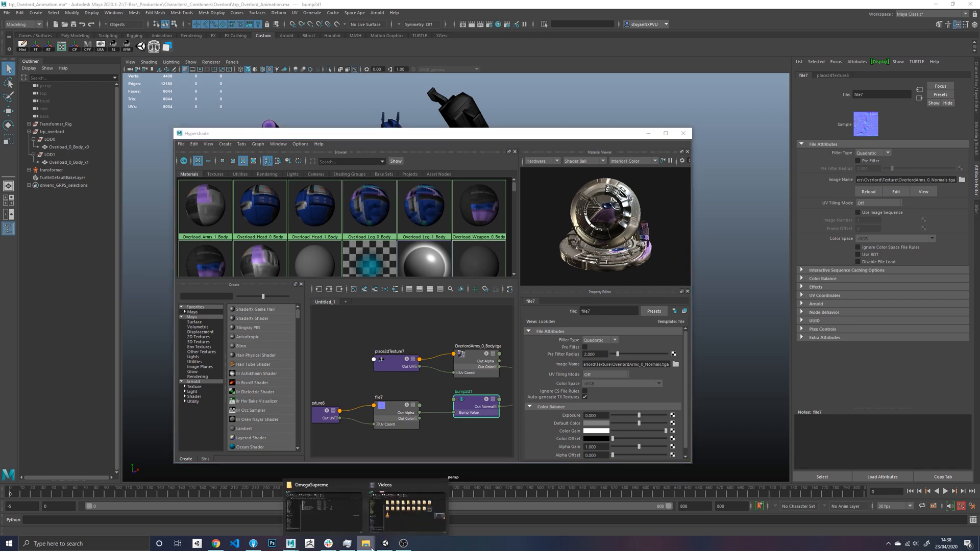
click(324, 510)
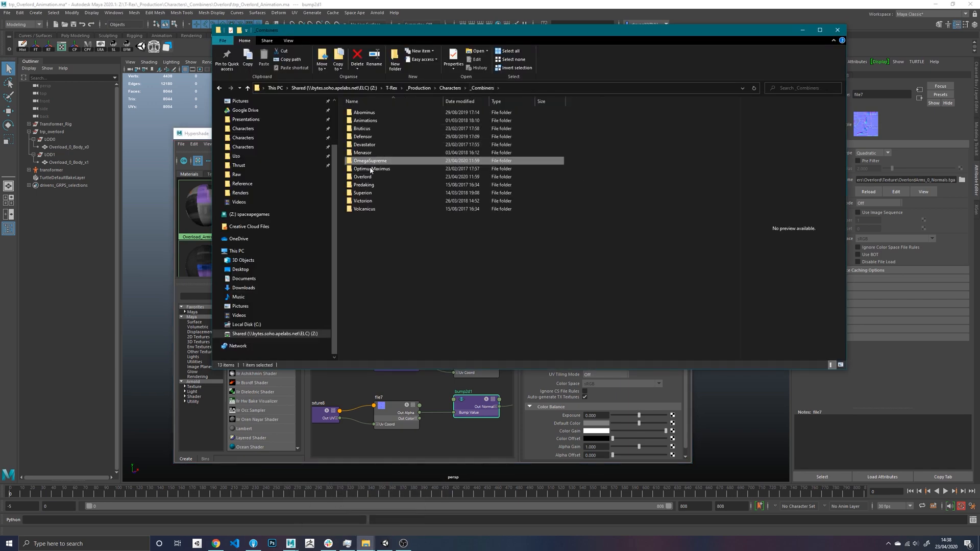
double_click(370, 176)
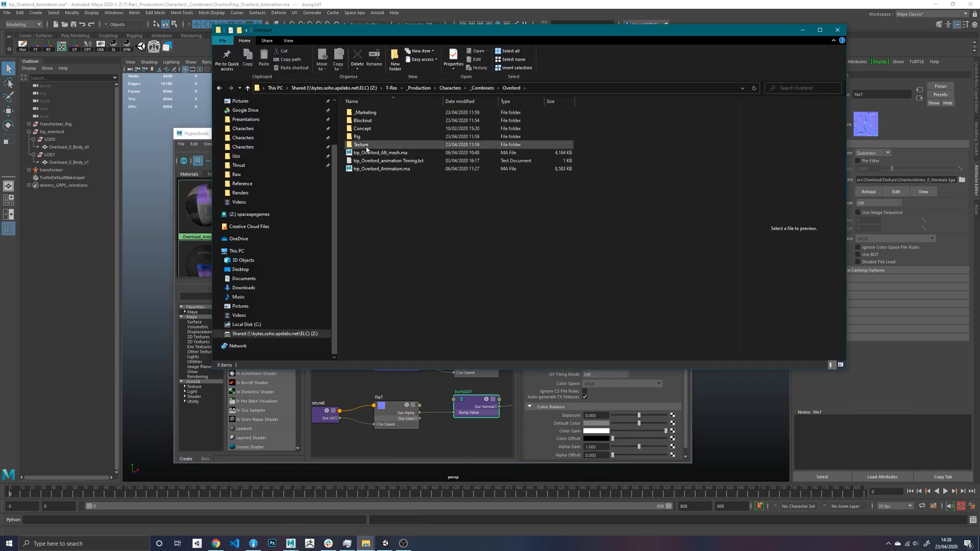
double_click(361, 145)
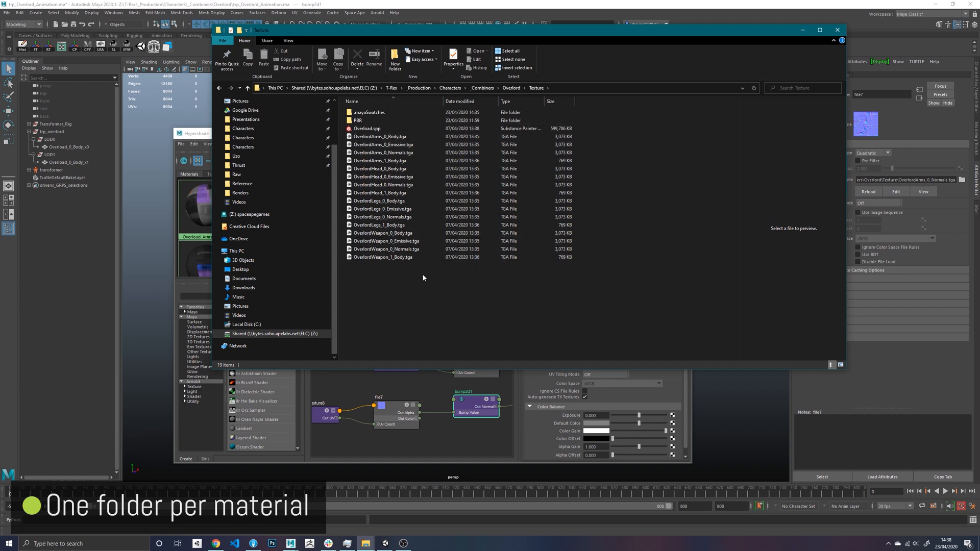
- Create a folder named Arms in the Texture folder and move the four OverlordArms TGA files into it
right_click(335, 275)
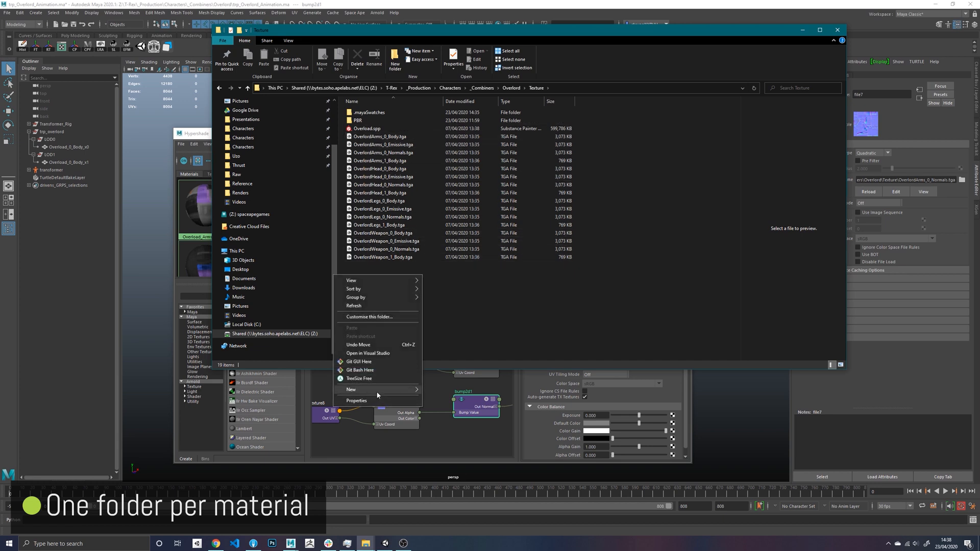
mouse_move(400, 391)
click(440, 390)
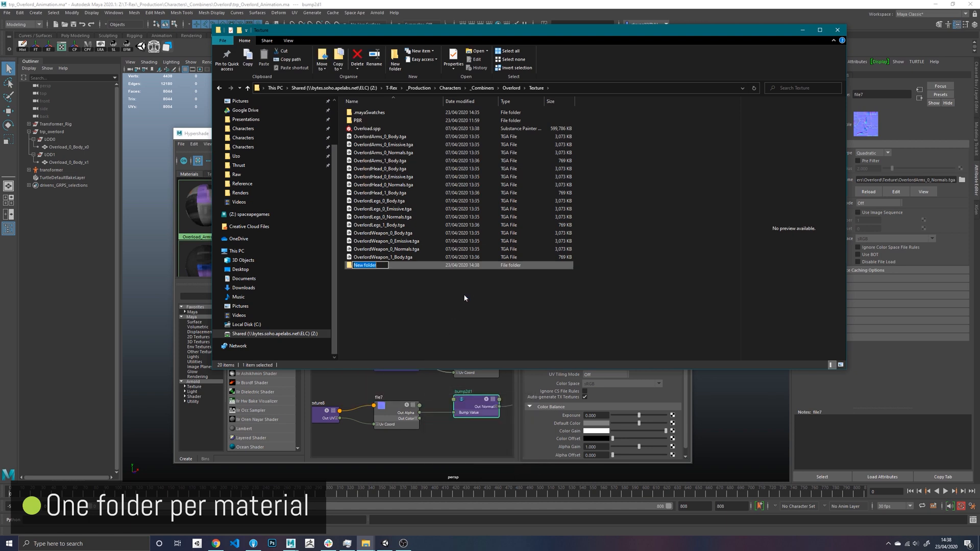
text(Arms)
key(Return)
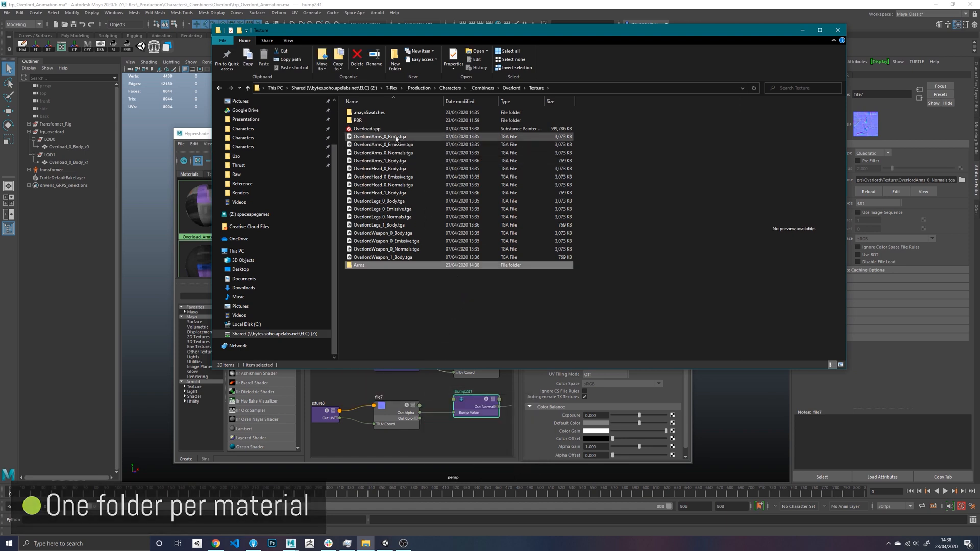
click(396, 137)
shift+click(389, 161)
drag(395, 147, 366, 265)
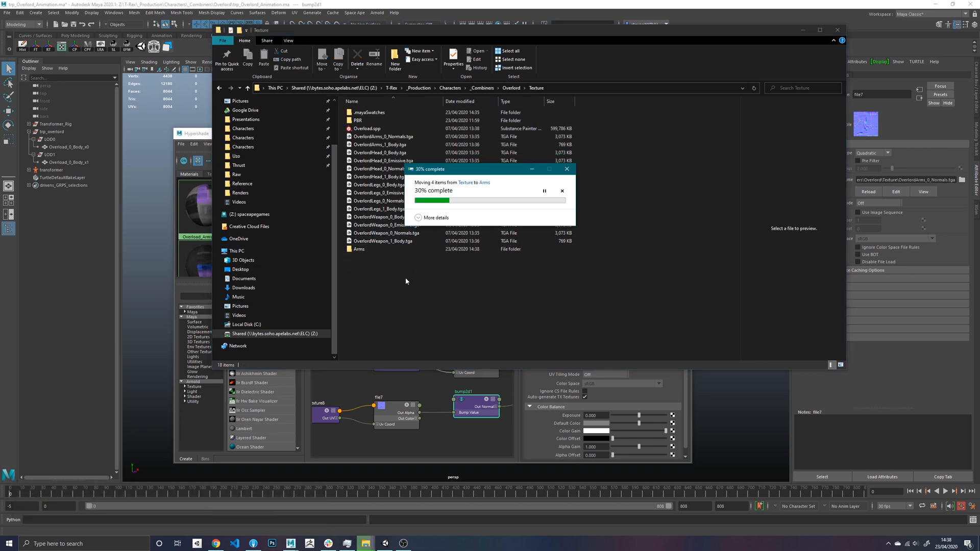
- Create two more folders named Head and Legs in the Texture folder
right_click(396, 274)
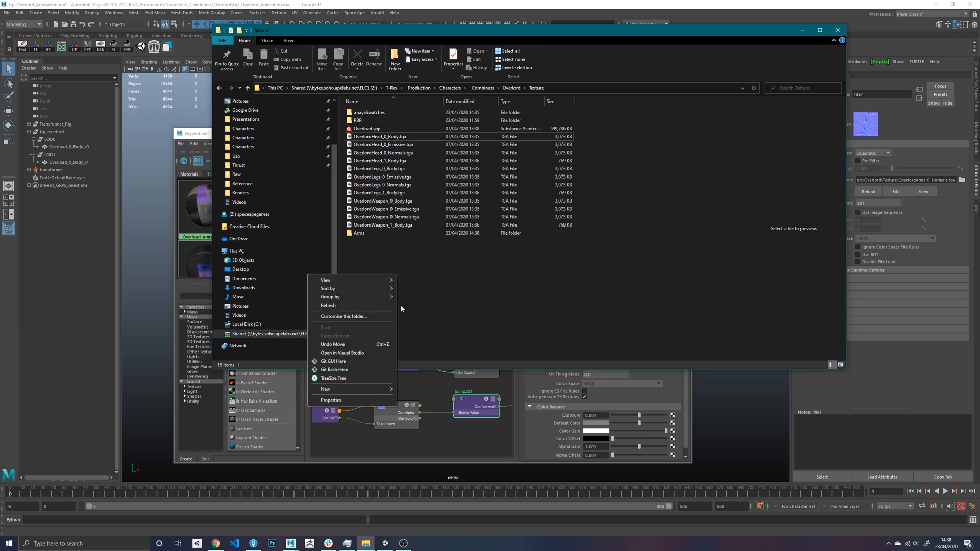
mouse_move(377, 388)
click(421, 390)
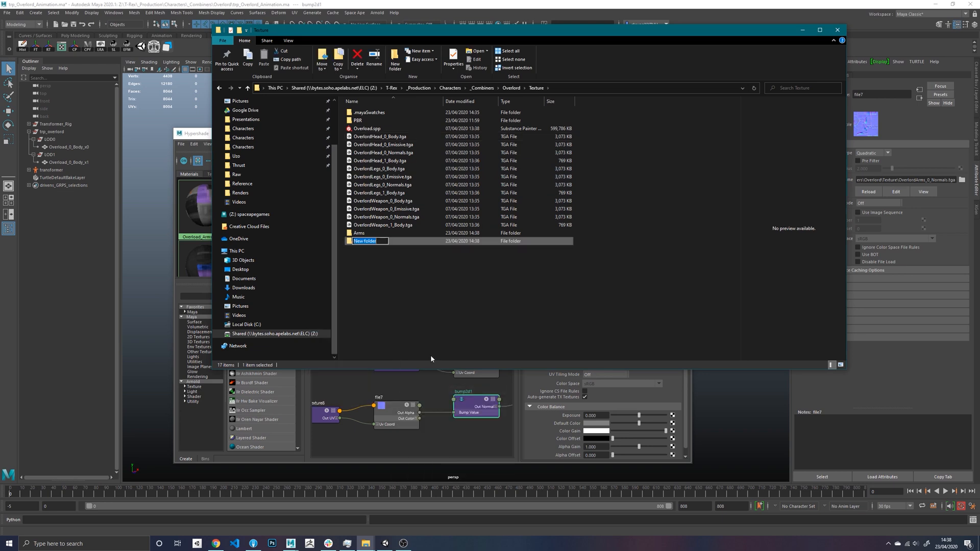
text(Head)
click(394, 278)
right_click(394, 277)
mouse_move(359, 391)
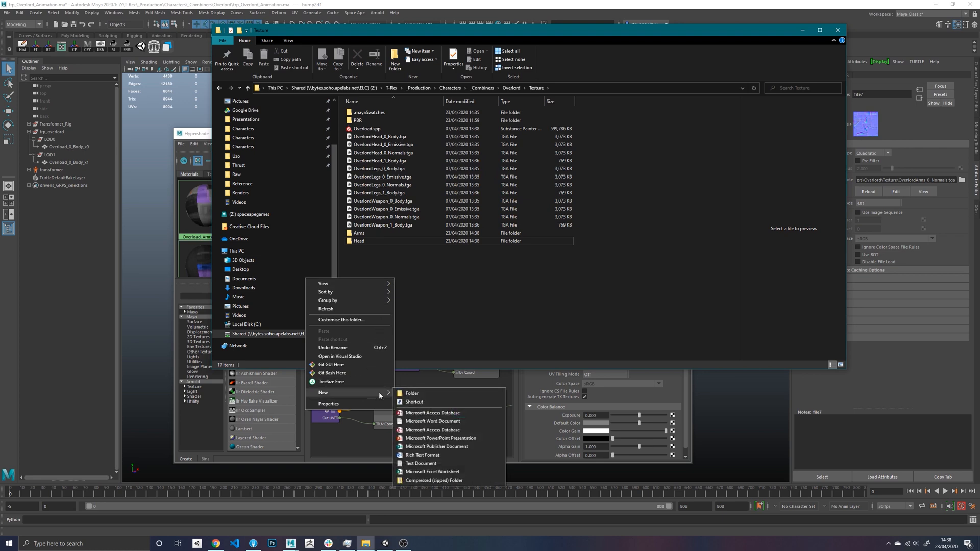
click(409, 393)
text(Legs)
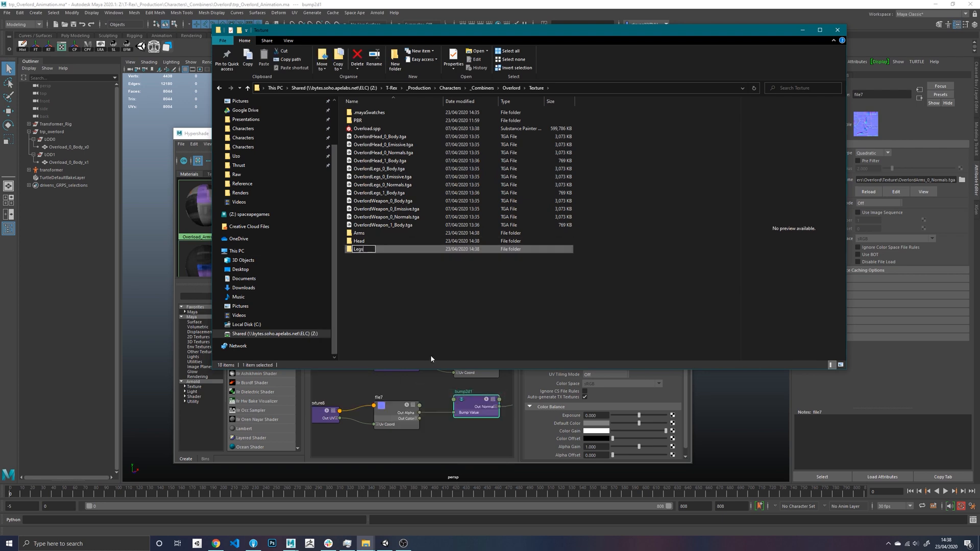
click(405, 287)
- Create a folder named Weapon beside the Arms, Head and Legs folders
right_click(405, 287)
mouse_move(360, 402)
click(411, 404)
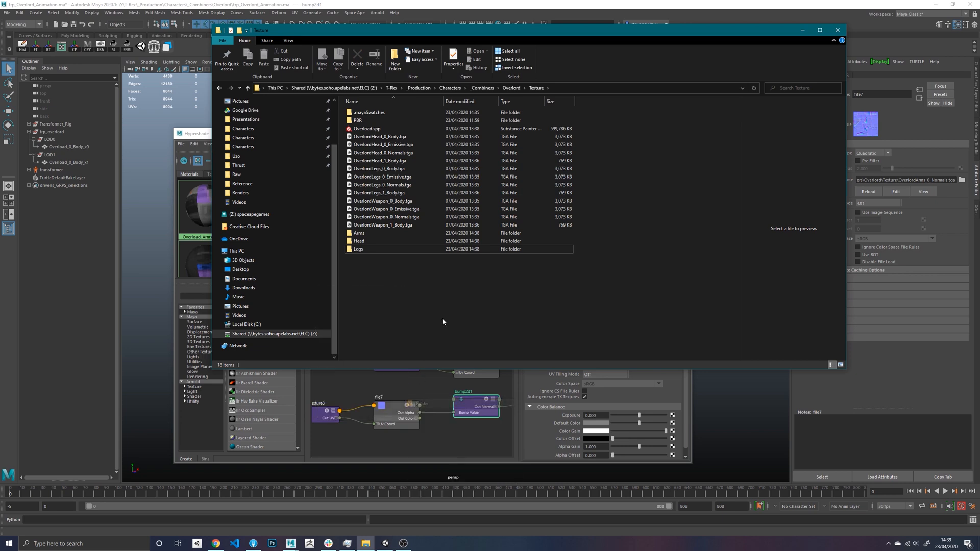
text(Weapon)
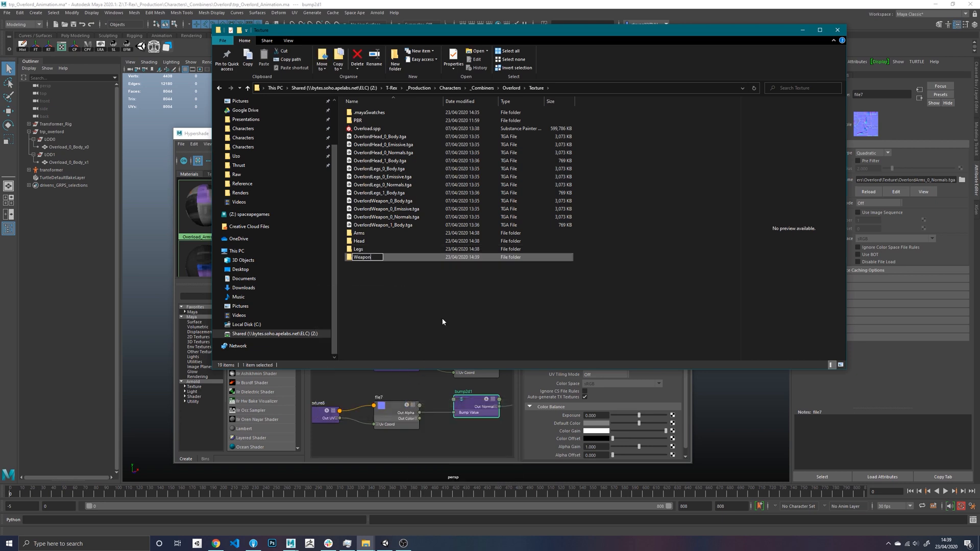
key(Return)
- Move the four OverlordHead TGA files into the Head folder
click(404, 137)
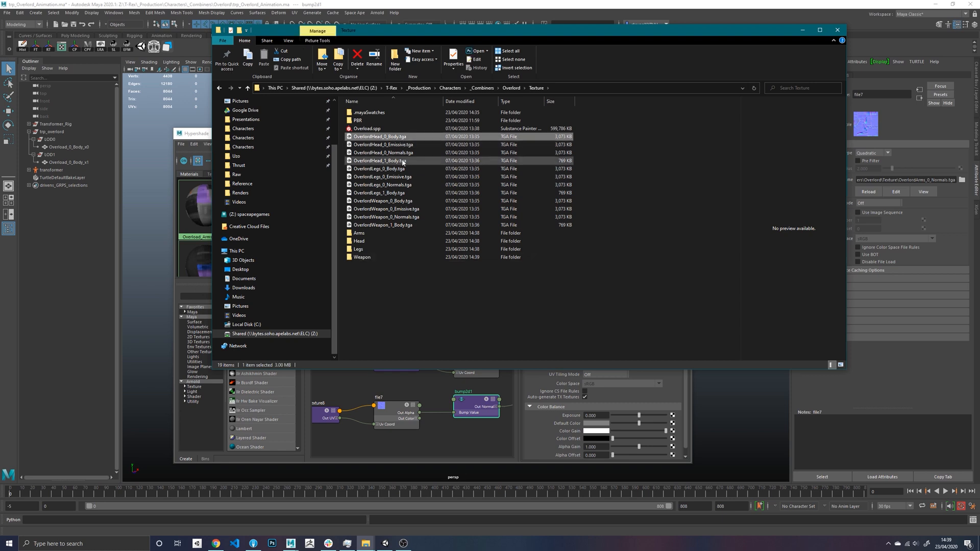
shift+click(396, 161)
drag(395, 161, 359, 242)
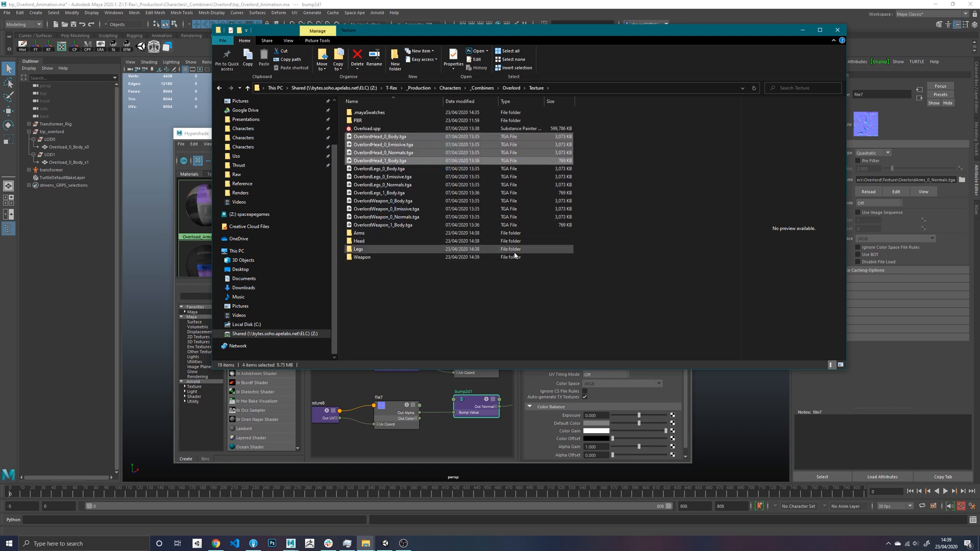
- Move the four OverlordLegs textures into the Legs folder and the four OverlordWeapon textures into the Weapon folder
click(378, 136)
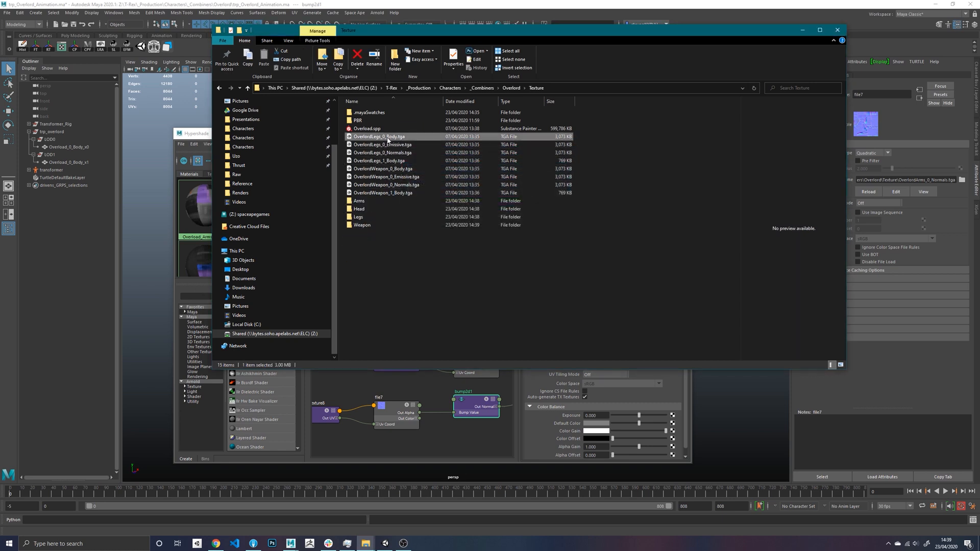
shift+click(388, 160)
drag(384, 144, 364, 217)
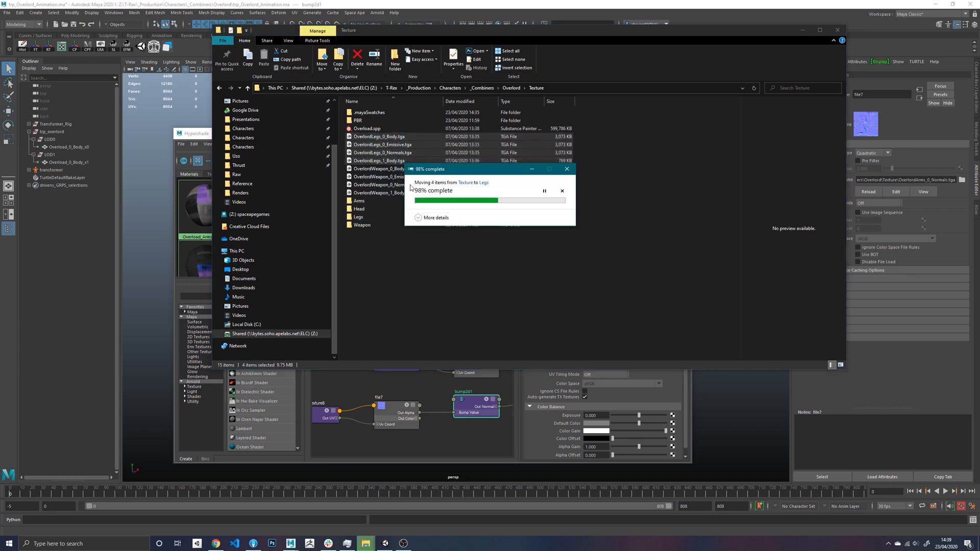
shift+click(391, 163)
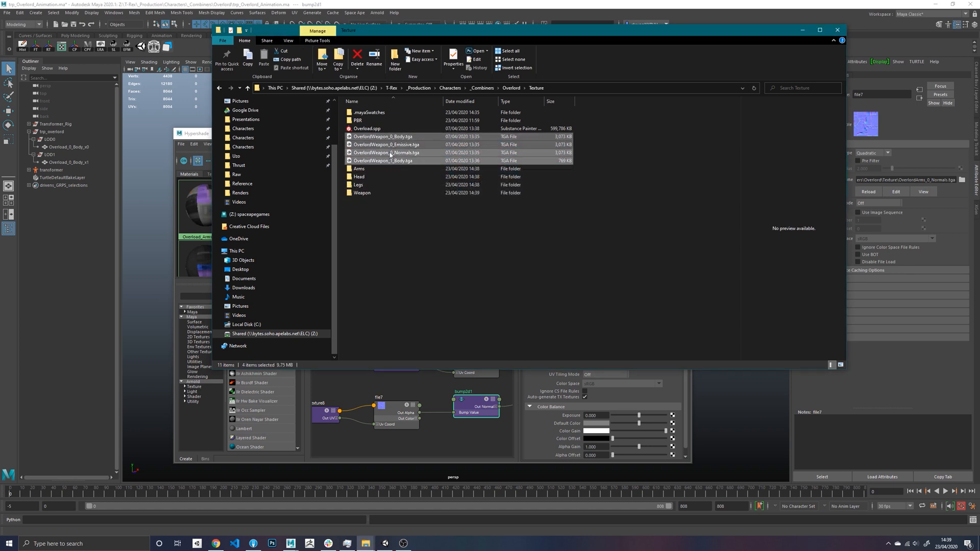
drag(390, 162, 437, 211)
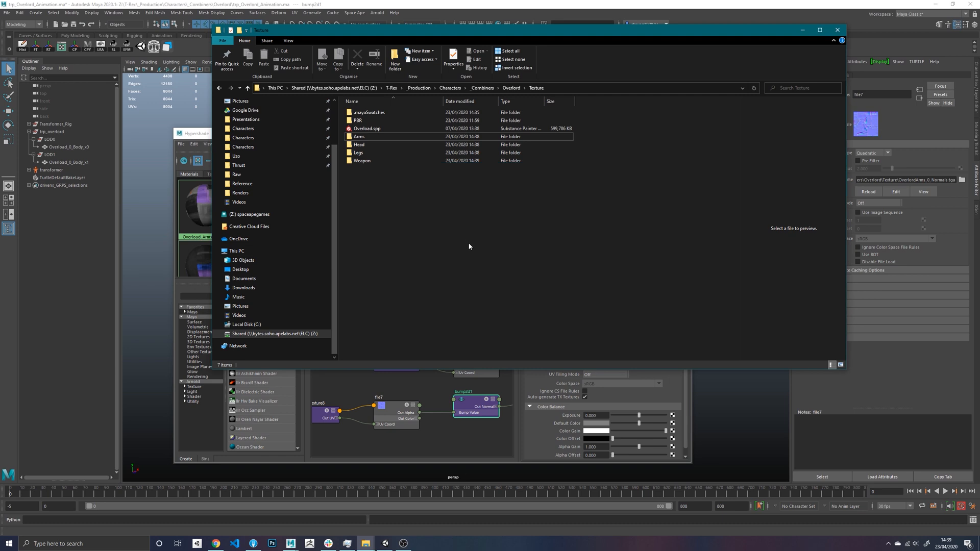
- Return to Maya and select the Overlord_0_Arms material node in the Hypershade graph
click(517, 3)
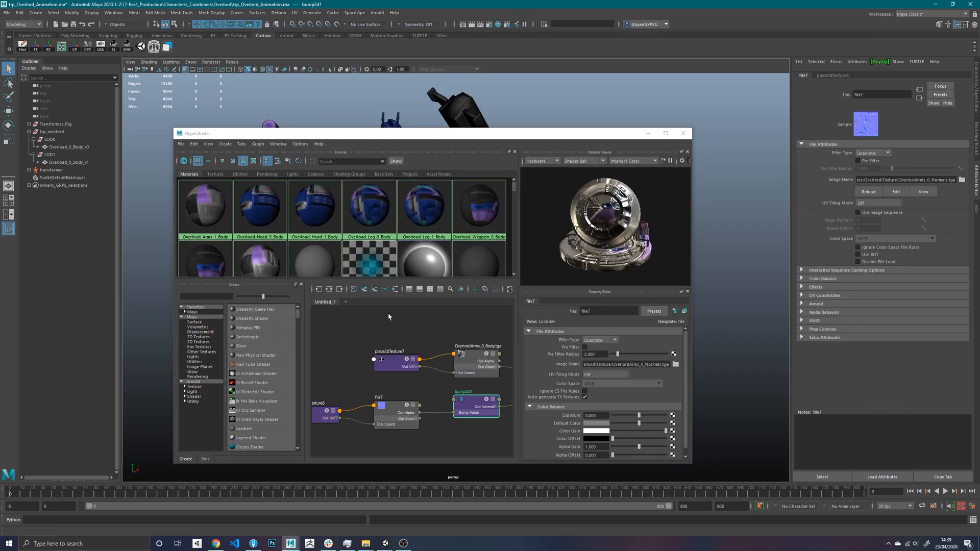
alt+middle_drag(428, 325, 316, 330)
click(450, 362)
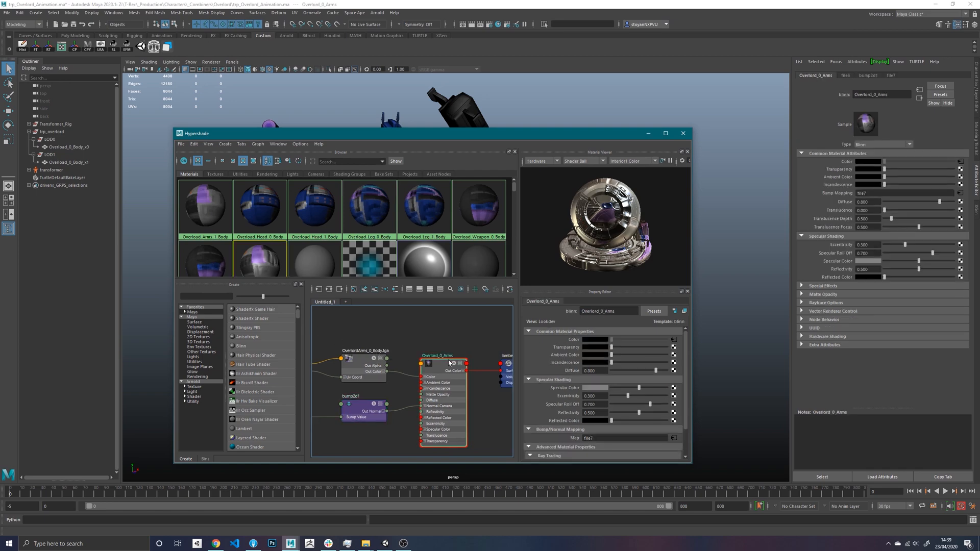
drag(539, 140, 462, 142)
- Open the Texture Setter with the Trex Maya Ingame preset and set its folder to Overlord/Texture/Arms
click(354, 13)
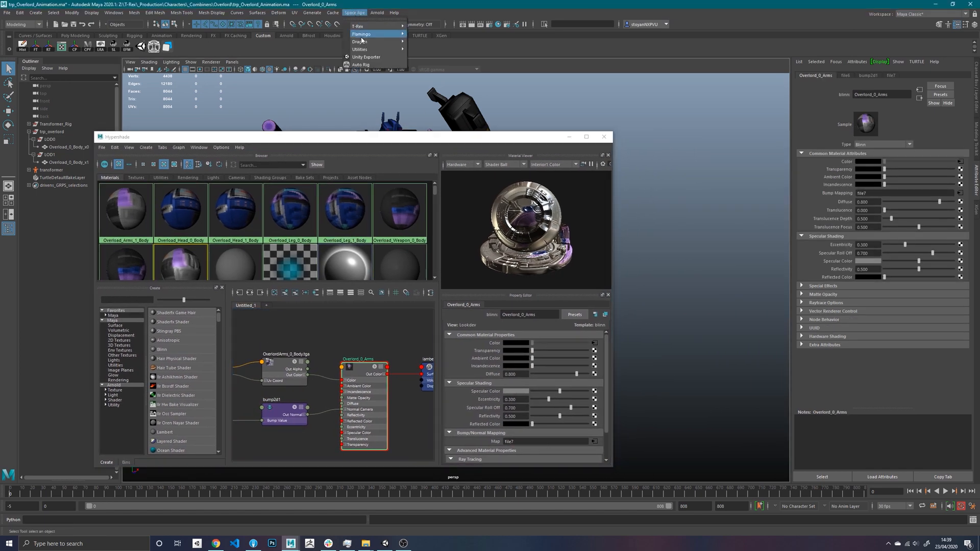
mouse_move(369, 49)
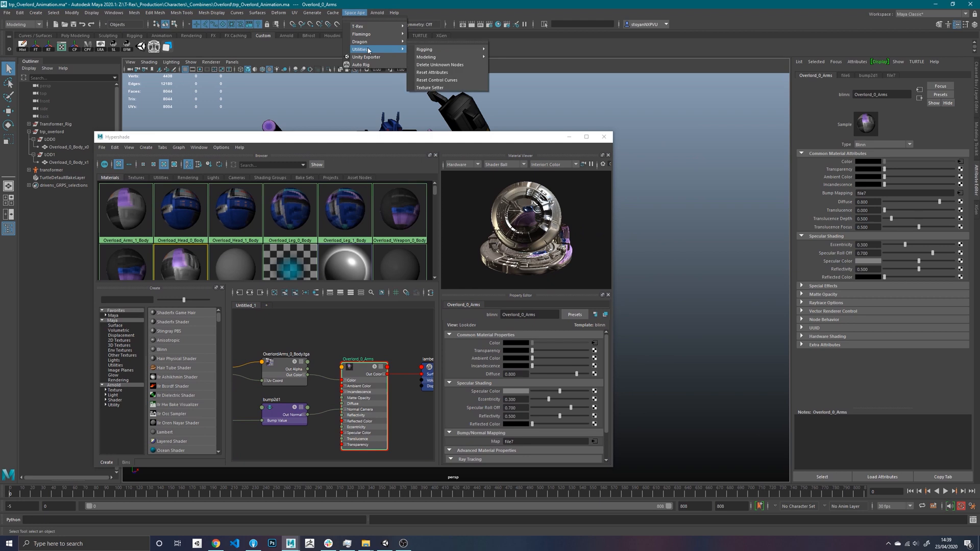
click(439, 88)
click(517, 247)
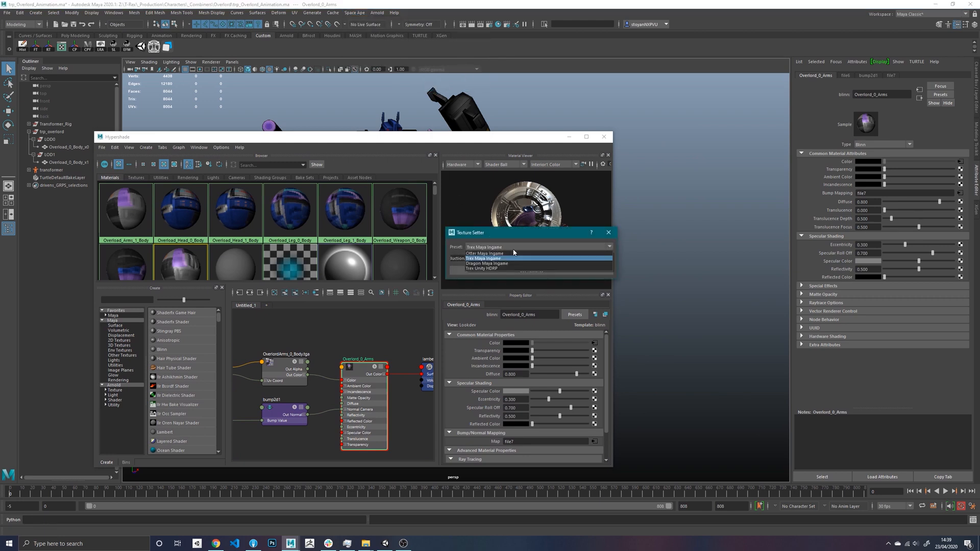
click(496, 259)
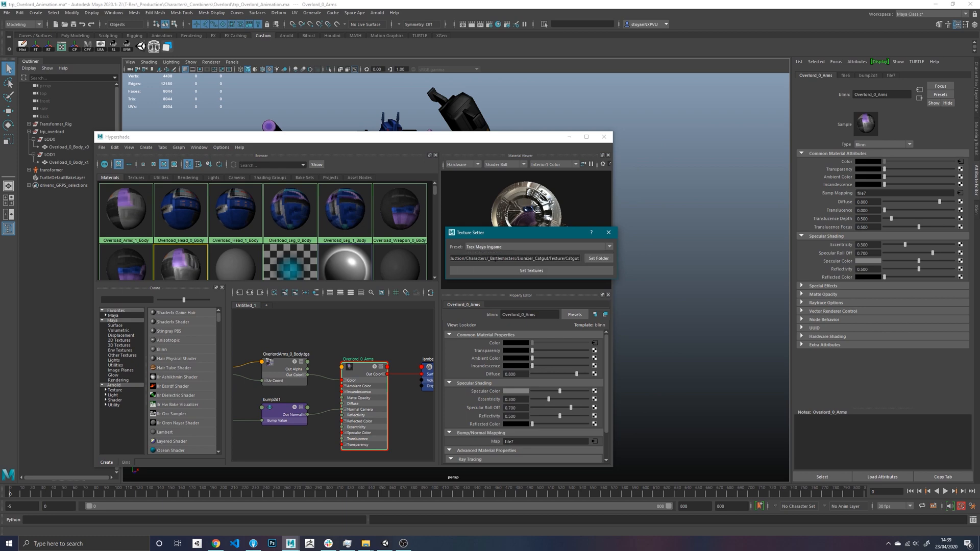
click(598, 258)
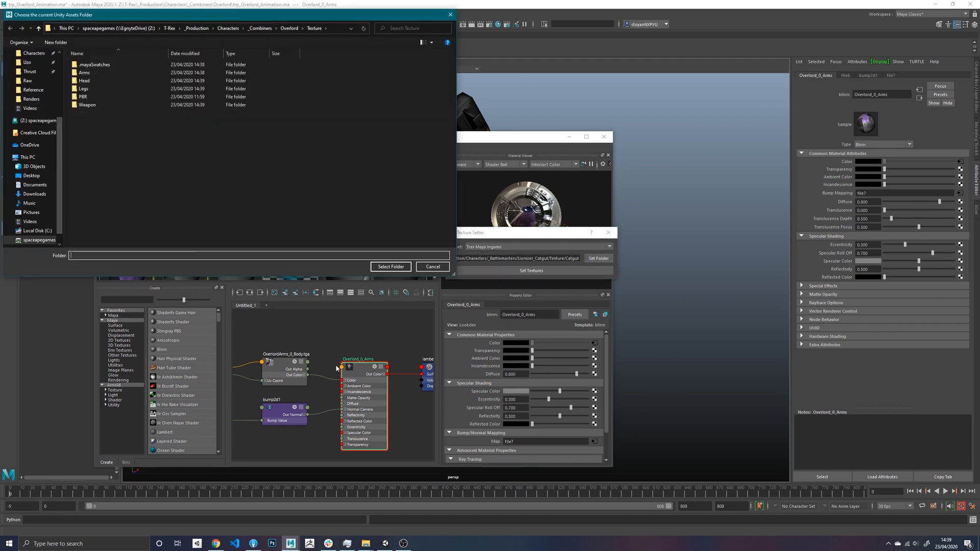
double_click(84, 73)
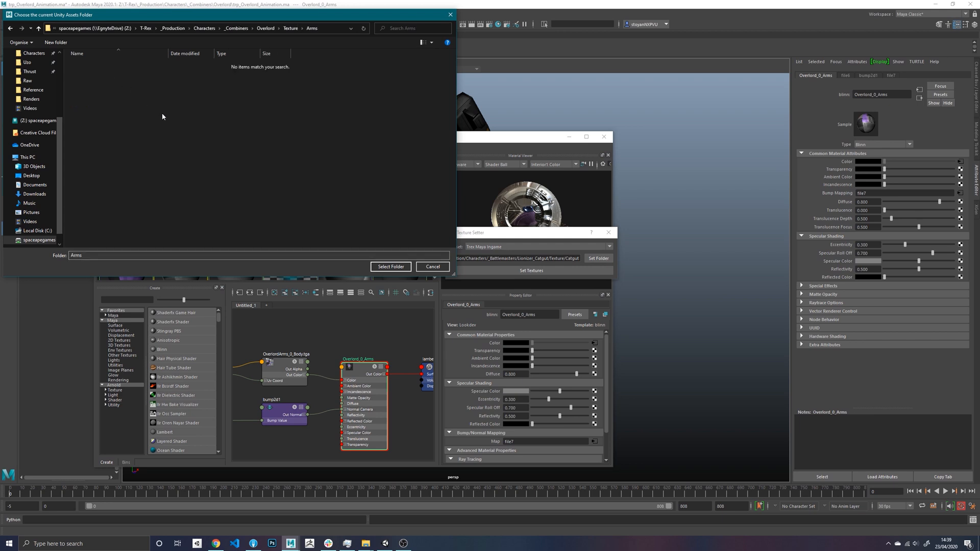
click(391, 266)
- Set the Arms folder textures on the Overlord_0_Arms material and regraph its input connections in the Hypershade
click(361, 371)
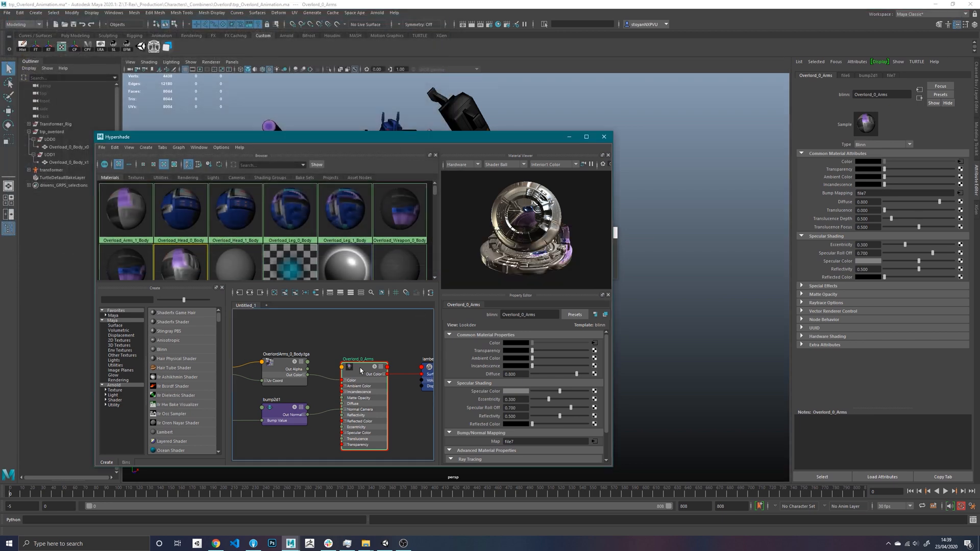
drag(357, 137, 207, 125)
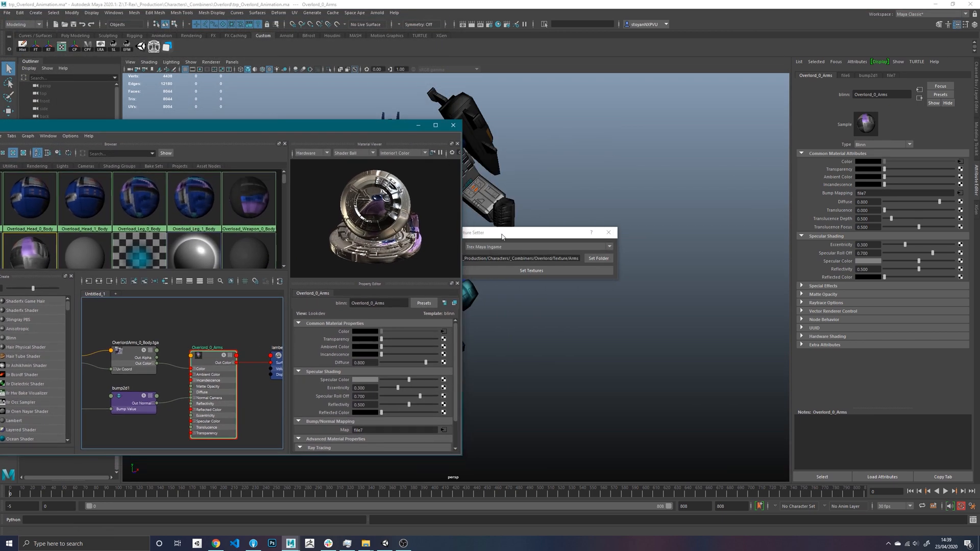
click(561, 246)
click(562, 245)
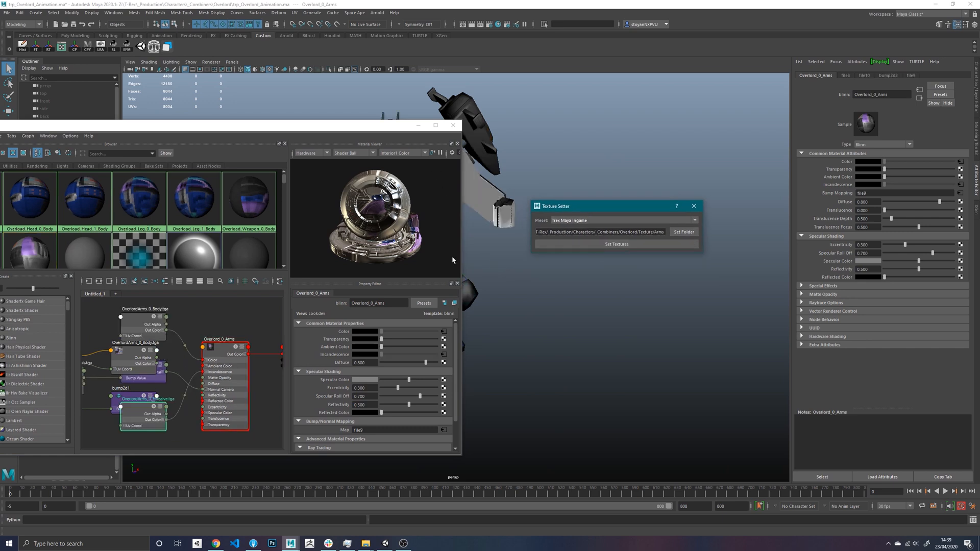
drag(322, 127, 366, 125)
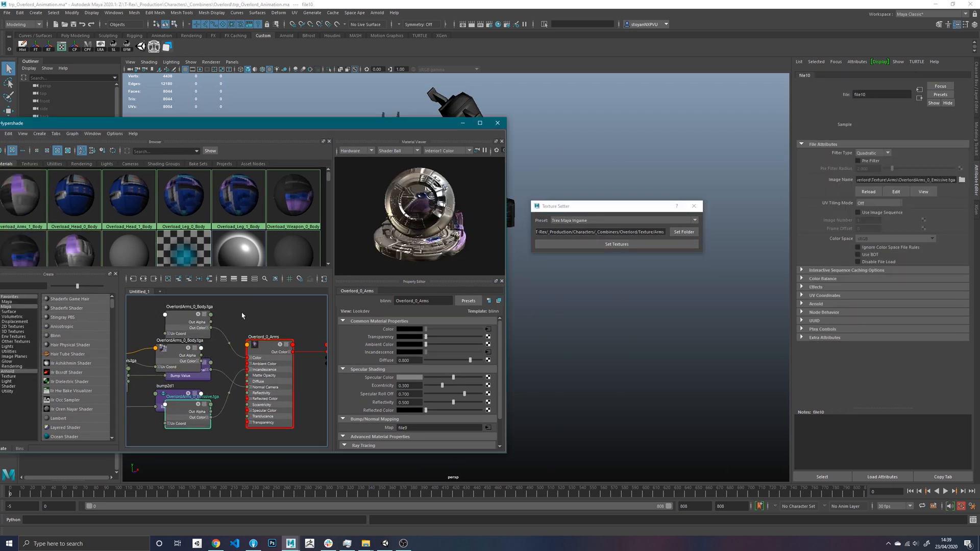
click(144, 280)
click(143, 280)
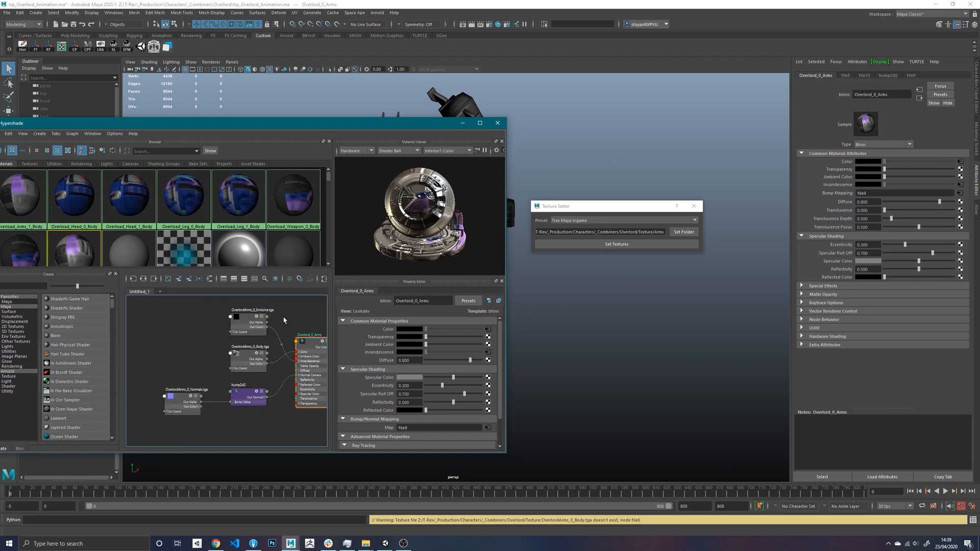
- Disconnect the emissive texture from the Overlord_0_Arms material's incandescence and remove the OverlordArms_0_Emissive.tga node from the graph
drag(354, 125, 335, 142)
alt+middle_drag(594, 147, 720, 147)
alt+drag(720, 147, 620, 159)
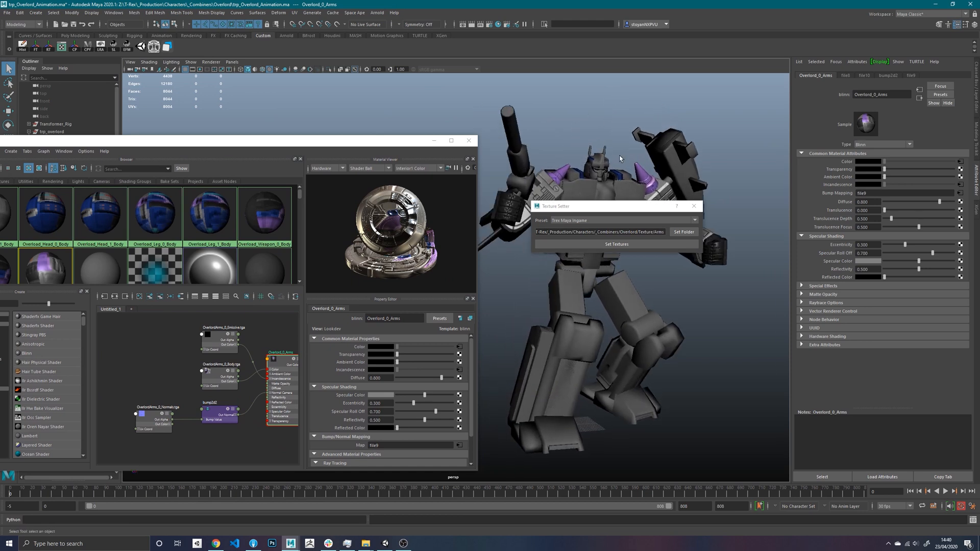
alt+middle_drag(248, 343, 216, 347)
drag(215, 360, 215, 361)
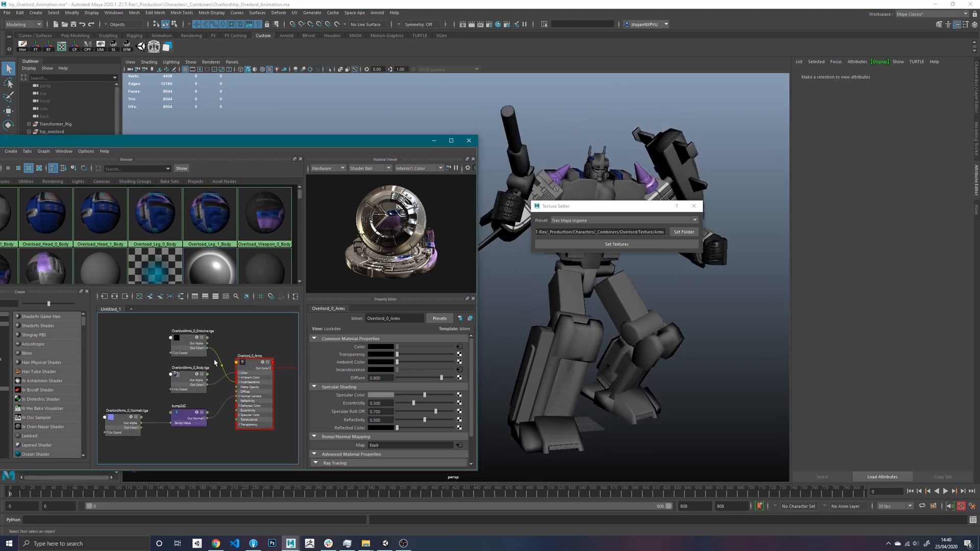
key(Delete)
click(179, 338)
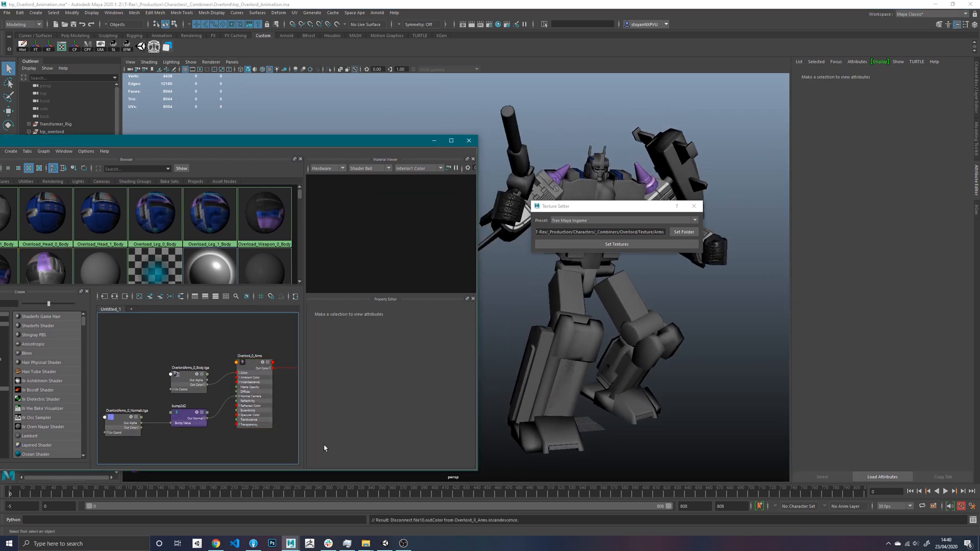
- Switch to File Explorer and delete OverlordArms_0_Emissive.tga from the Arms texture folder
mouse_move(366, 543)
click(336, 499)
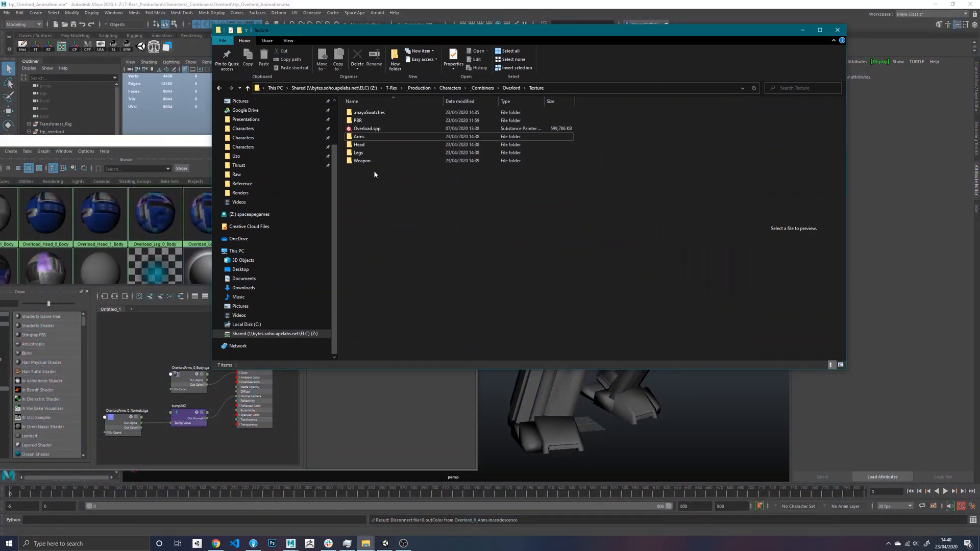
double_click(366, 139)
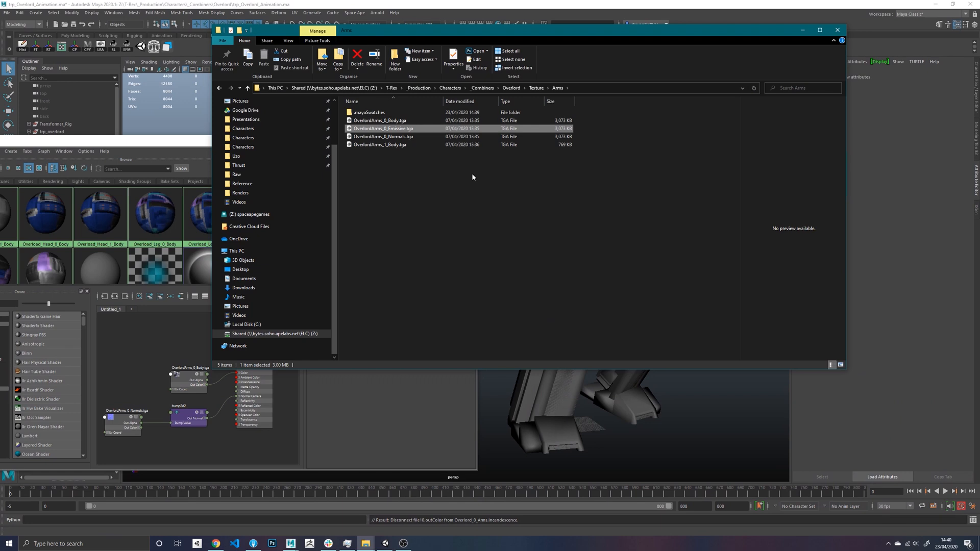
key(Delete)
key(Return)
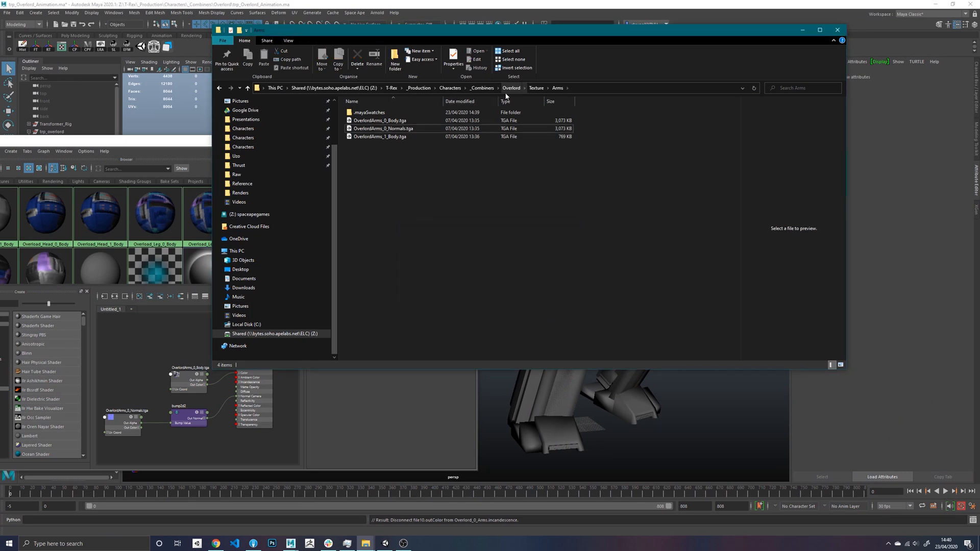
- Go back up to the Texture folder in File Explorer and return to the Hypershade in Maya
click(524, 88)
click(486, 184)
click(536, 89)
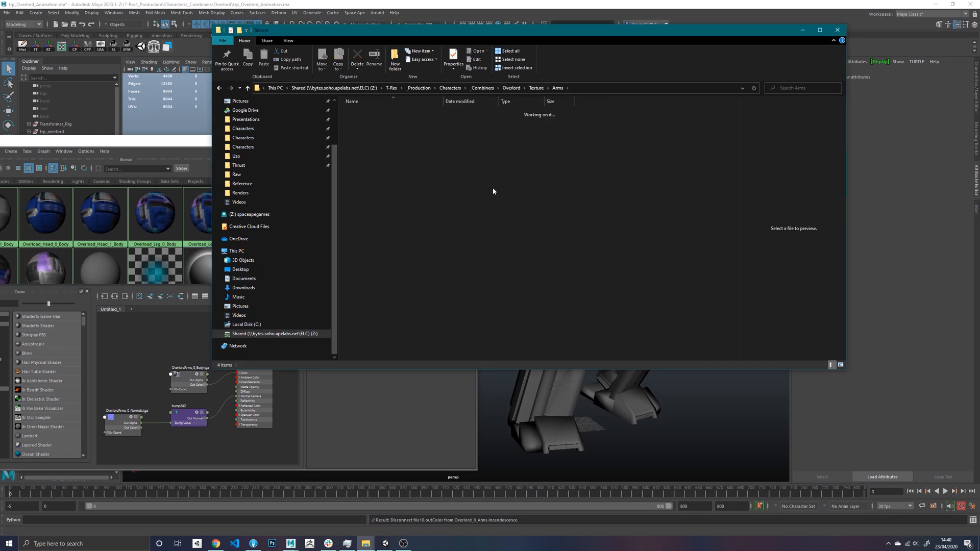
drag(481, 43, 558, 48)
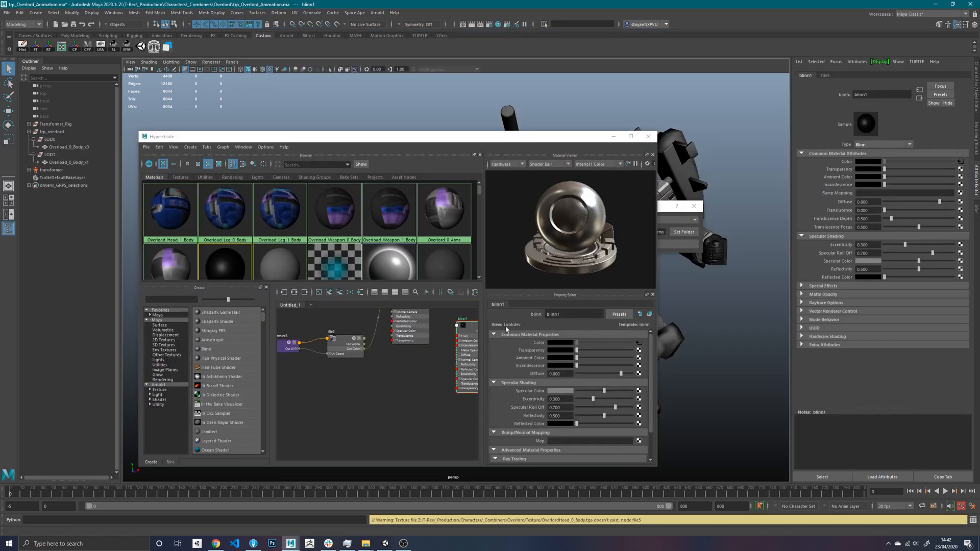
- Rename the blinn1 material to Overlord_0_Head
click(521, 321)
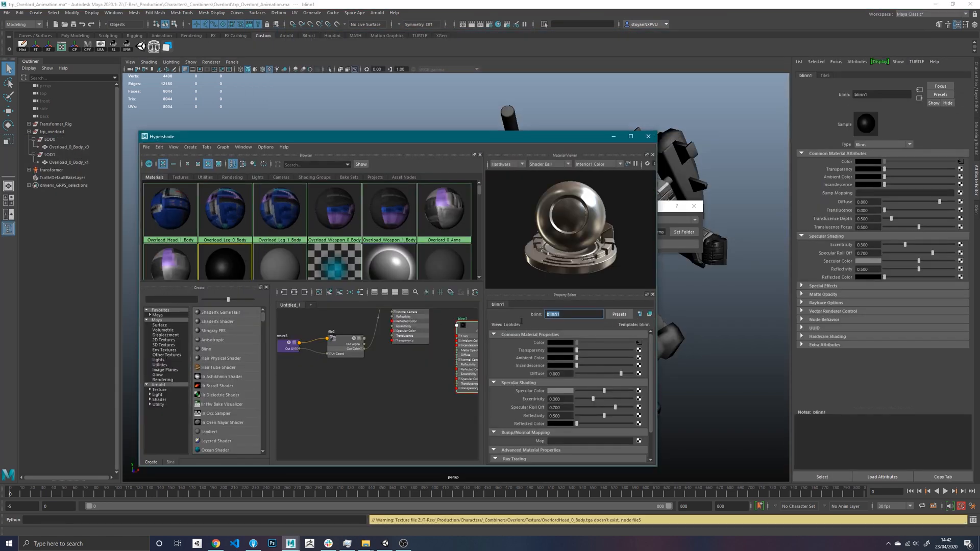
text(Overlord_0_Head)
key(Return)
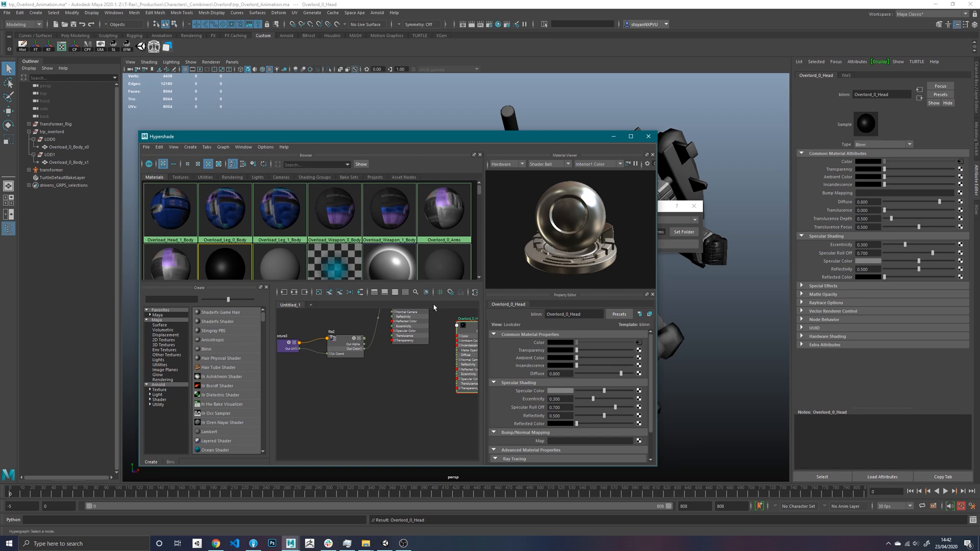
alt+middle_drag(446, 393, 393, 411)
drag(419, 350, 412, 356)
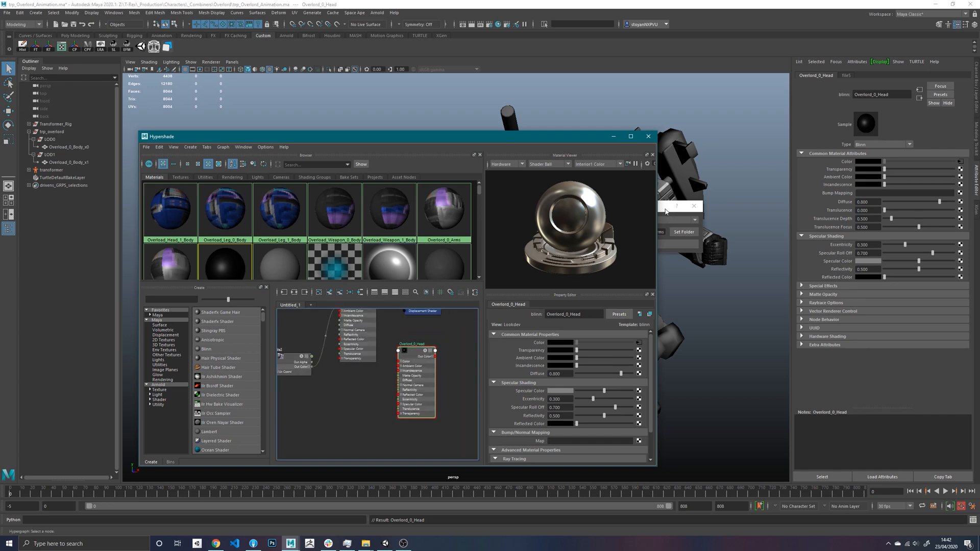
- Set the Texture Setter folder to Overlord/Texture/Head and set its textures on the Overlord_0_Head material
click(684, 232)
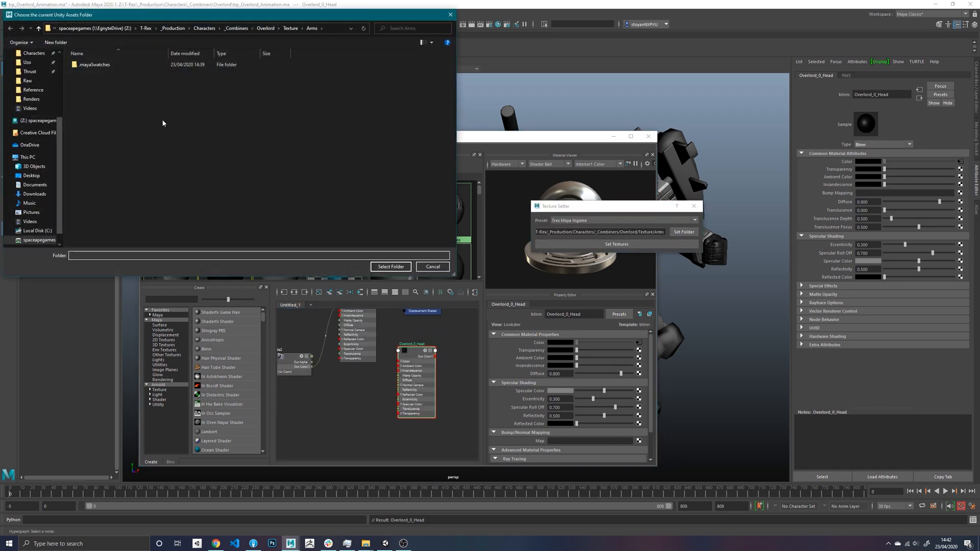
click(290, 29)
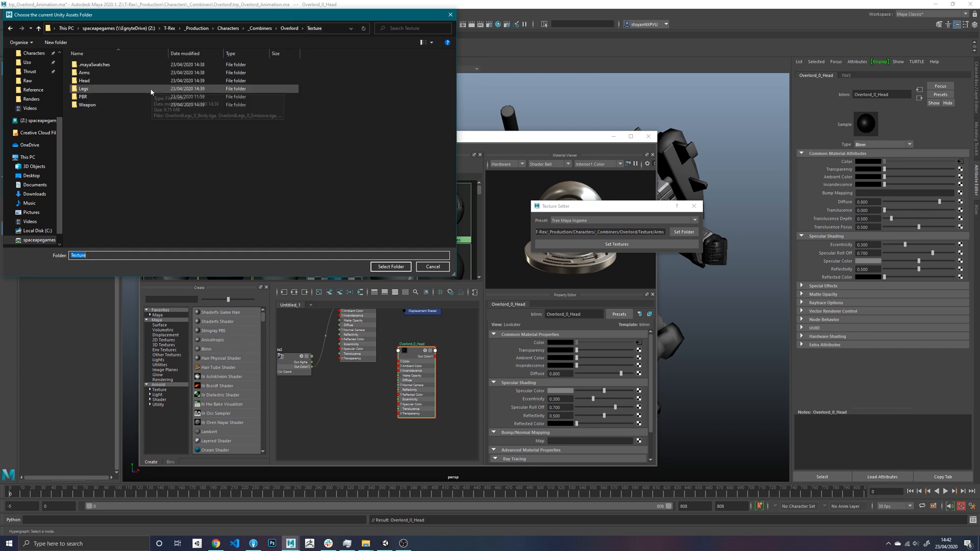
double_click(107, 82)
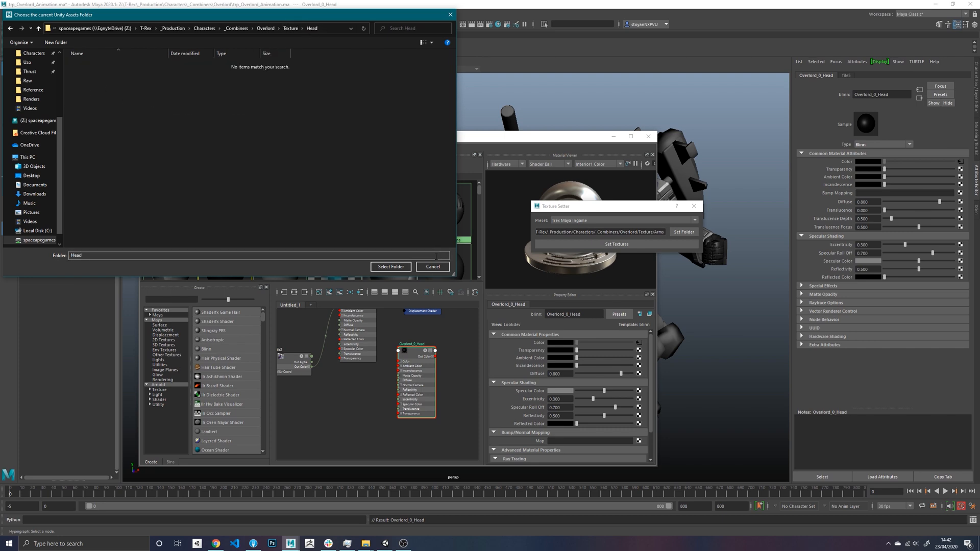
click(391, 267)
click(612, 245)
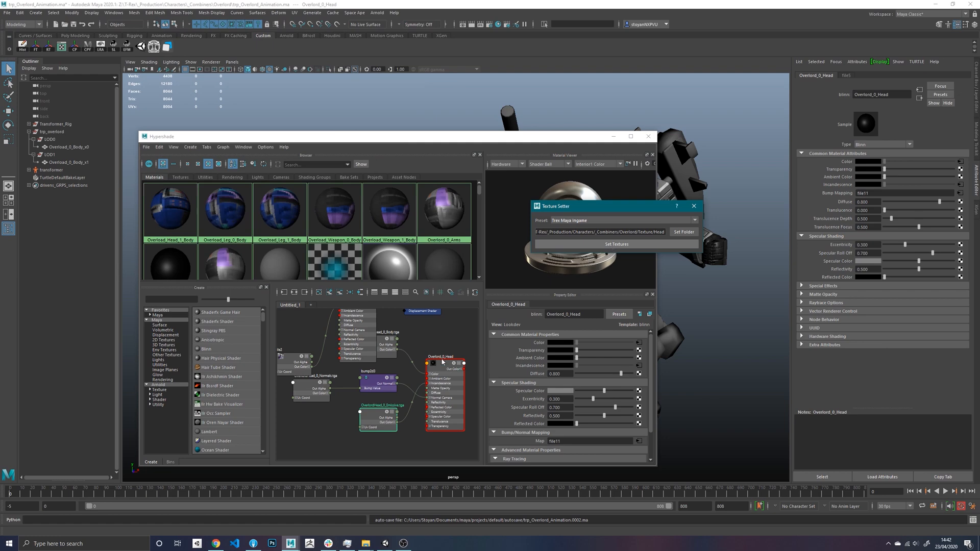
alt+middle_drag(438, 334, 435, 359)
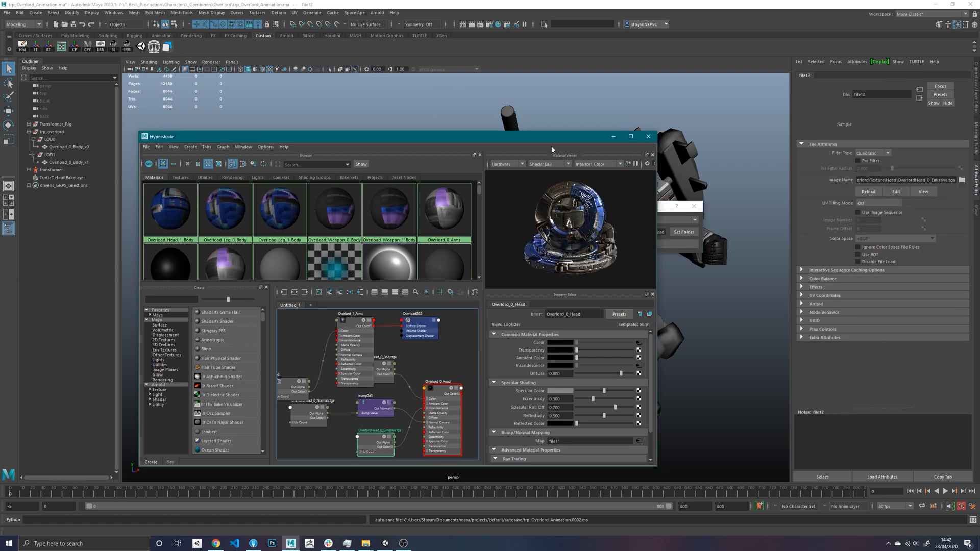
- Clear the Hypershade and Texture Setter windows out of the way and examine the character's textured head and torso up close
drag(552, 136, 374, 133)
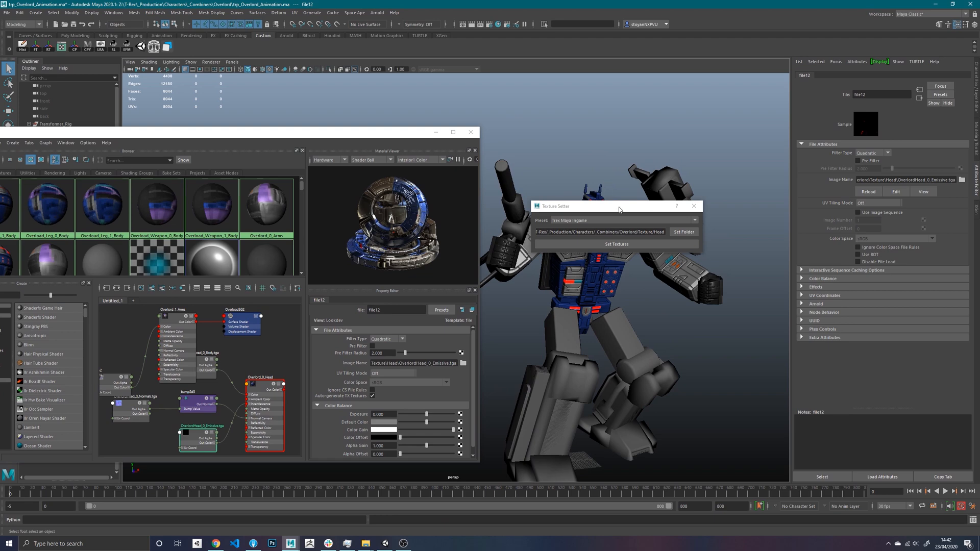
drag(620, 210, 359, 89)
alt+right_drag(592, 240, 687, 286)
alt+middle_drag(687, 286, 613, 293)
alt+right_drag(613, 293, 674, 301)
alt+drag(674, 301, 645, 309)
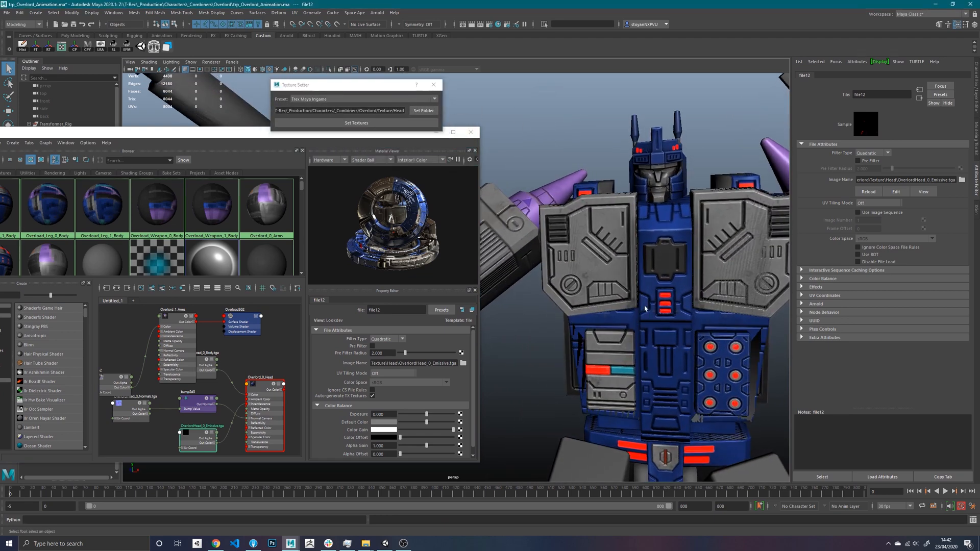
alt+middle_drag(645, 276, 626, 327)
alt+right_drag(625, 327, 682, 335)
drag(181, 135, 196, 185)
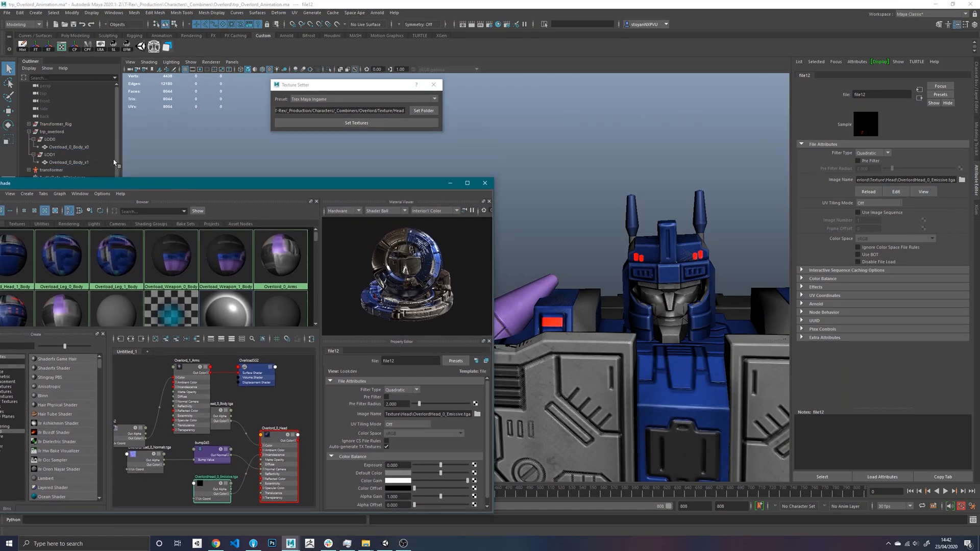
- Hide the LOD1 group and inspect the remaining LOD0 character from several angles
click(72, 156)
key(ctrl+h)
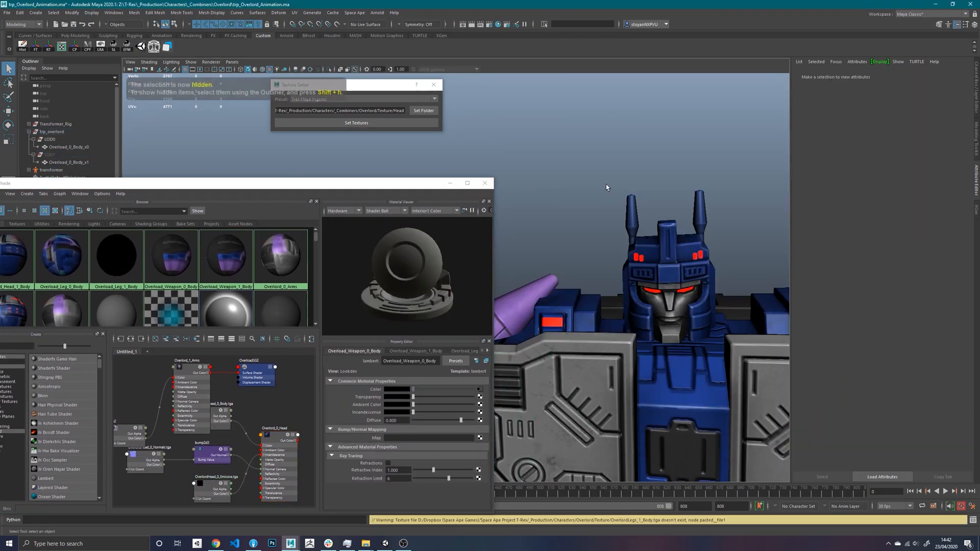
alt+drag(607, 187, 548, 243)
alt+drag(624, 255, 592, 235)
alt+right_drag(592, 235, 521, 192)
alt+middle_drag(528, 212, 585, 168)
alt+right_drag(592, 171, 568, 158)
alt+middle_drag(580, 244, 611, 194)
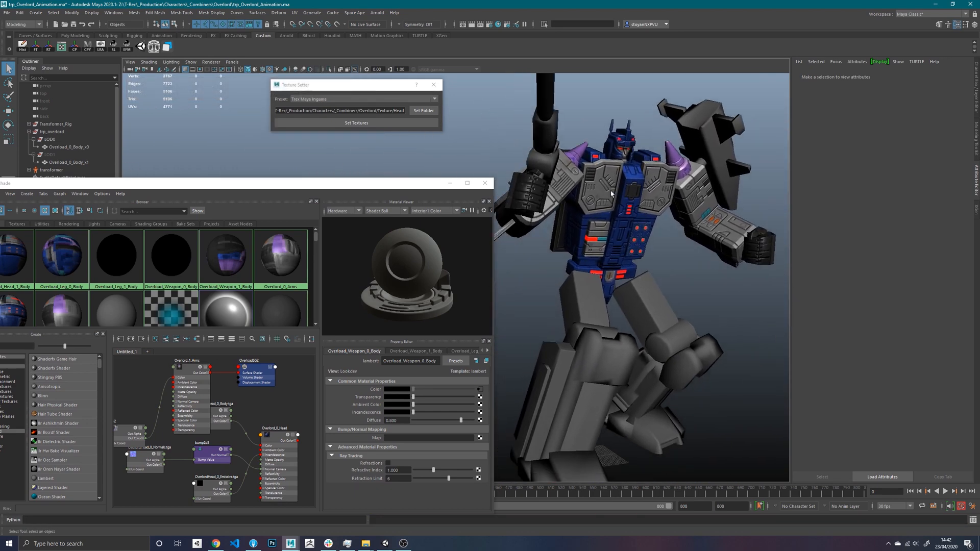
alt+drag(611, 194, 591, 196)
- Copy the image path of the OverlordHead_0_Body.tga colour texture used by the Overlord_0_Head material
drag(223, 186, 402, 181)
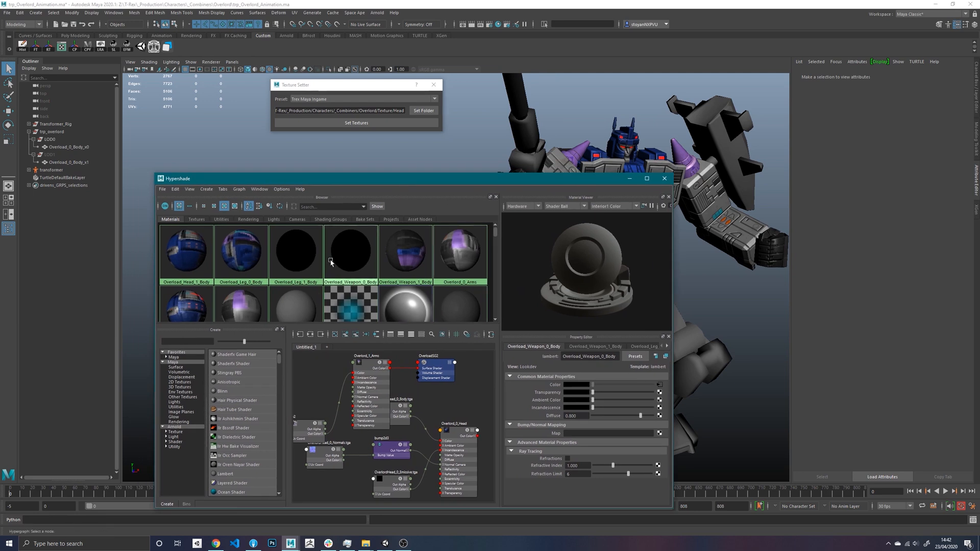
click(186, 253)
scroll(421, 307, down, 1)
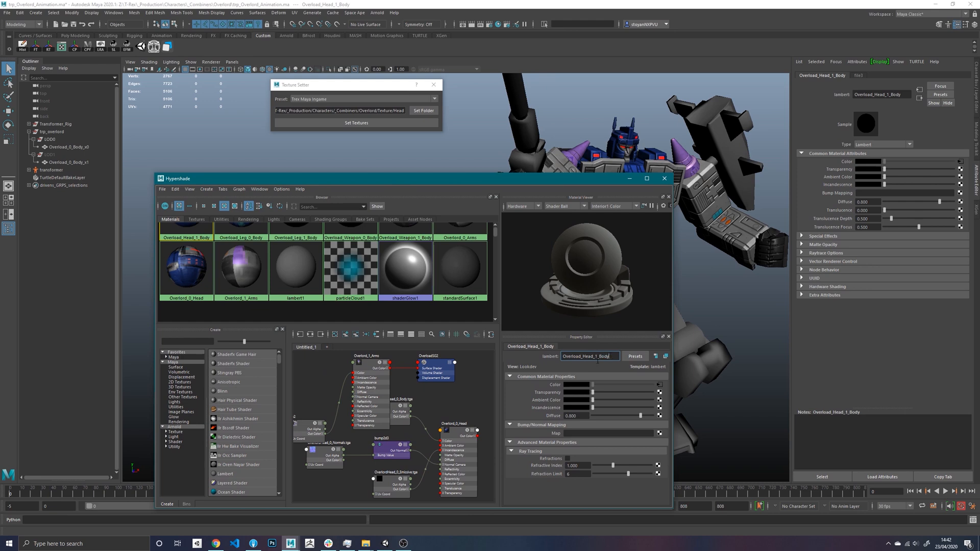
click(394, 412)
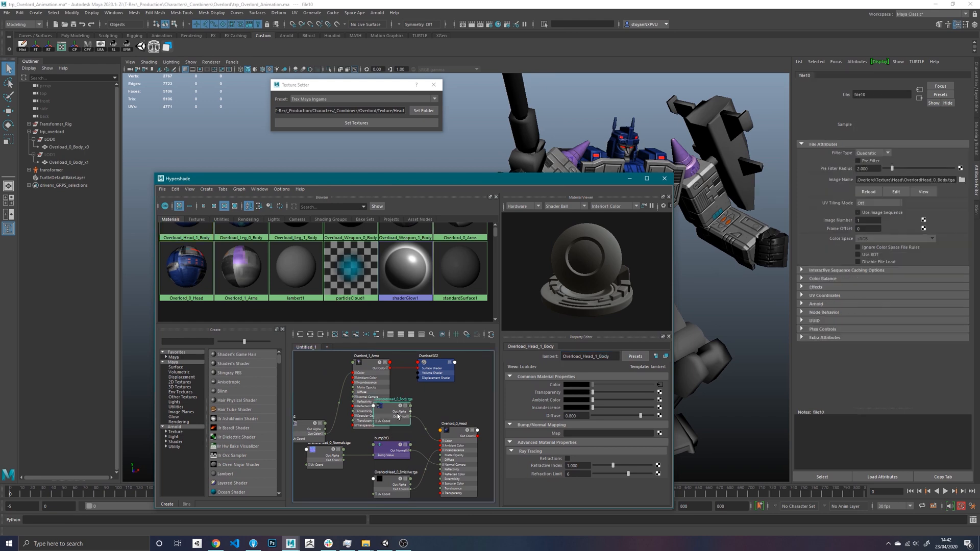
triple_click(630, 409)
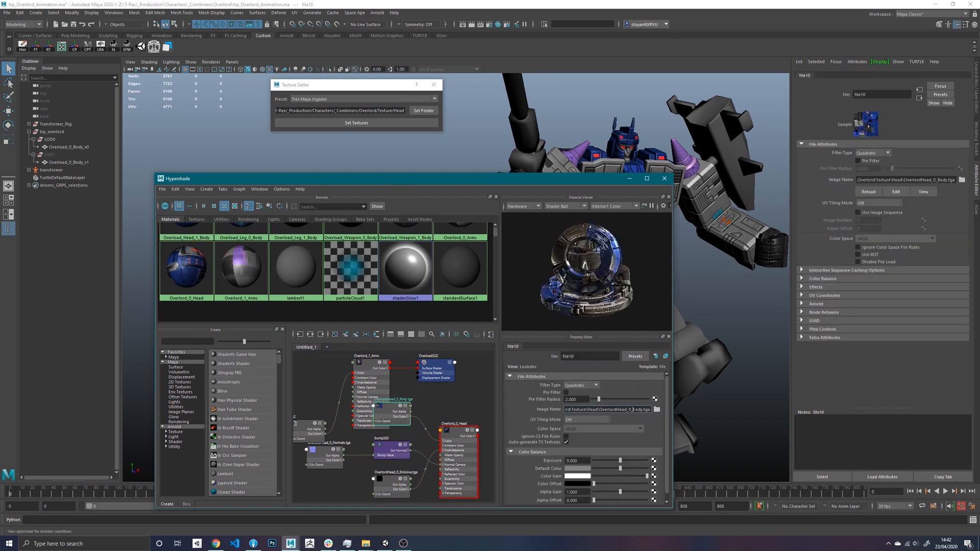
- Rename the Overload_Head_1_Body material to Overload_1_Head
click(186, 234)
double_click(611, 357)
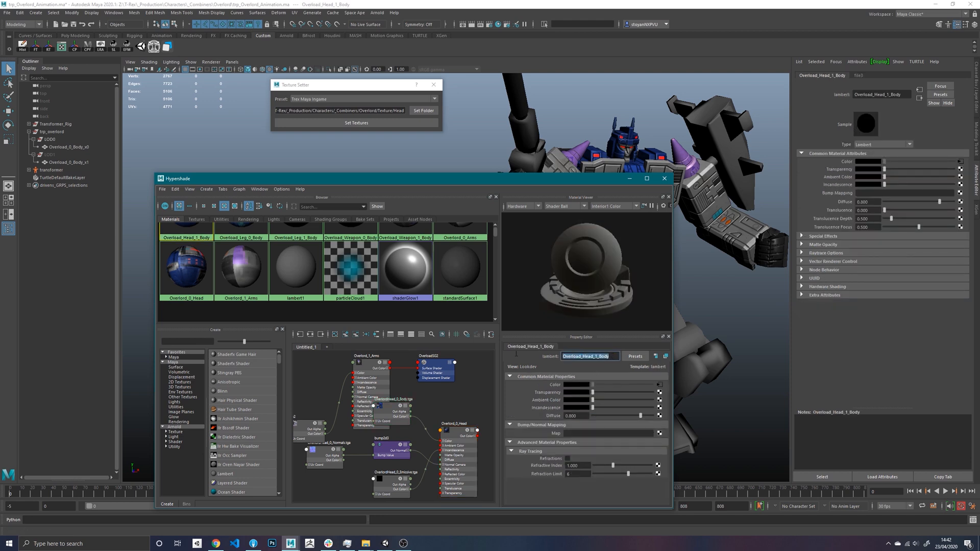
click(589, 357)
key(Delete)
key(Delete)
key(Delete)
key(Delete)
key(Delete)
key(Delete)
key(Delete)
key(Return)
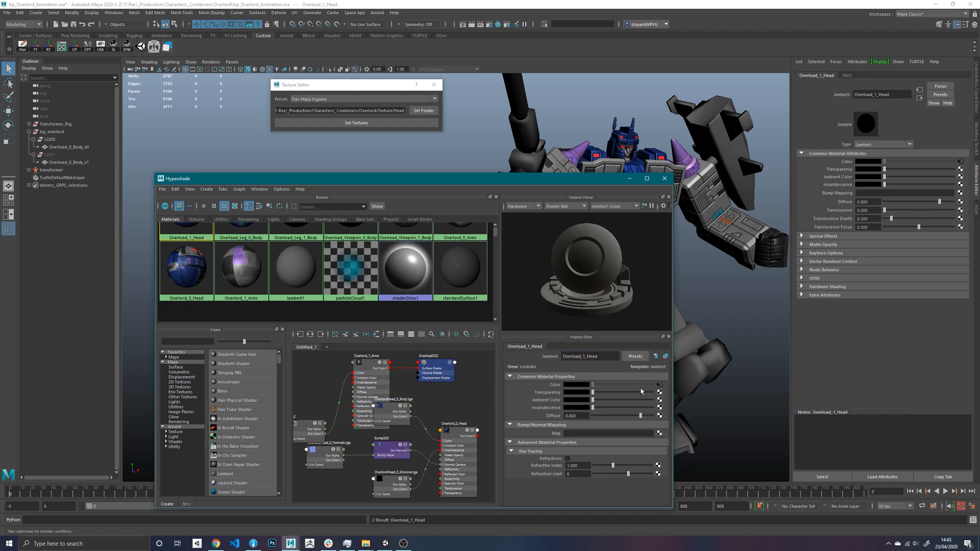
- Point the Overload_1_Head material's colour texture to Overlord\Texture\Head\OverlordHead_1_Body.tga
click(660, 385)
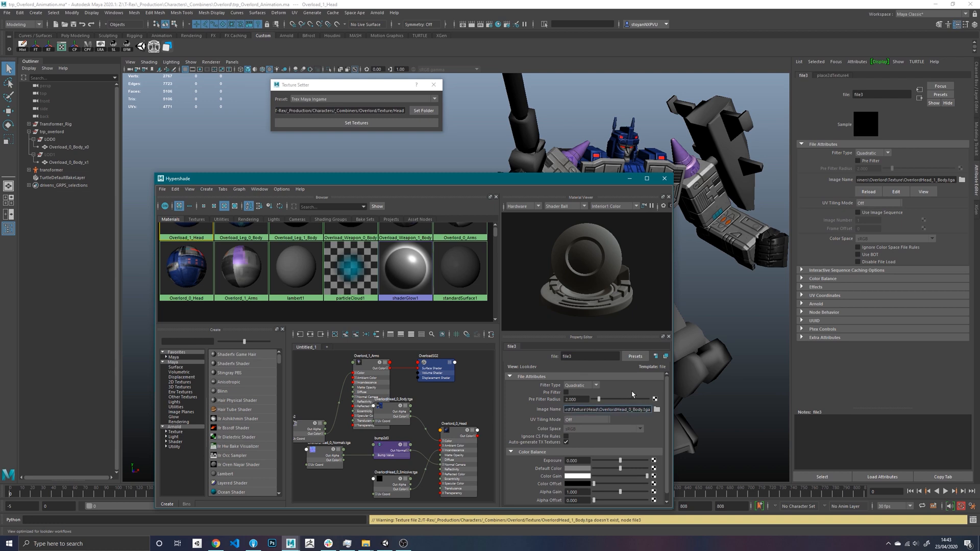
key(BackSpace)
text(1)
key(Return)
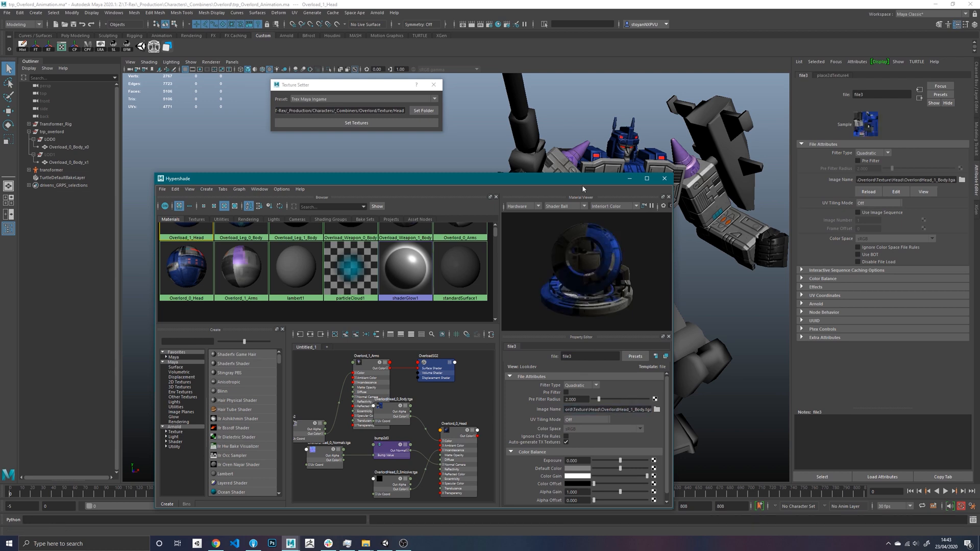
- Examine the character in the viewport and check the remaining body materials, including Overload_Leg_0_Body
drag(438, 180, 355, 146)
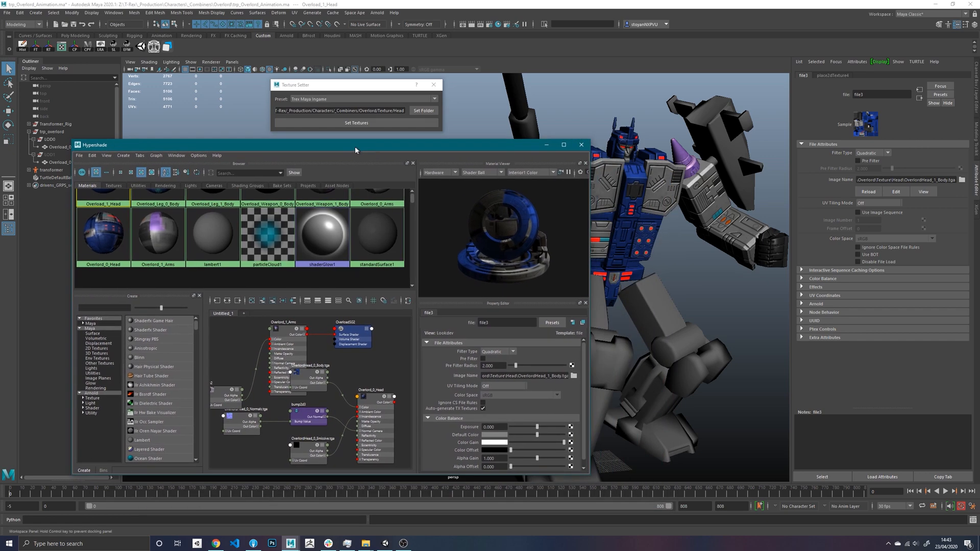
click(742, 209)
alt+middle_drag(742, 209, 748, 210)
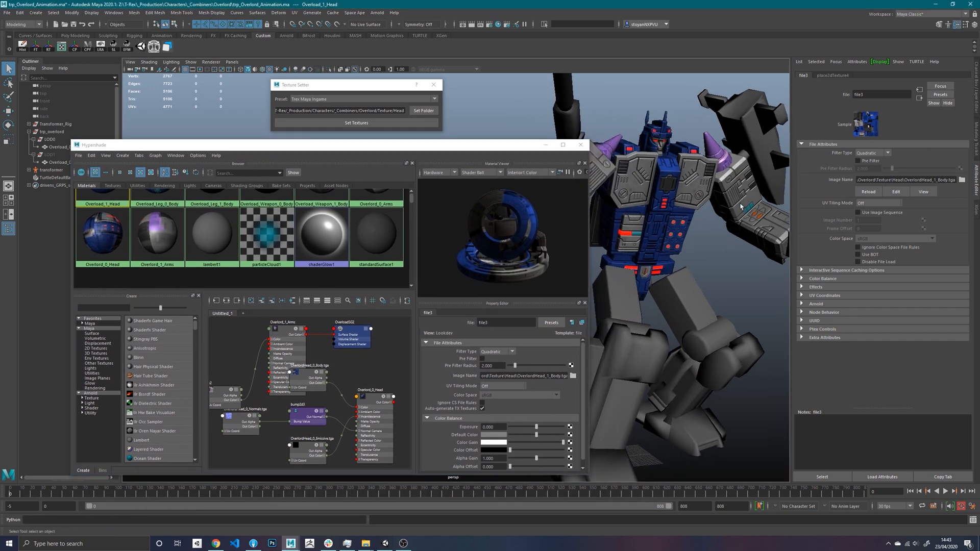
alt+right_drag(748, 210, 722, 193)
scroll(259, 240, up, 2)
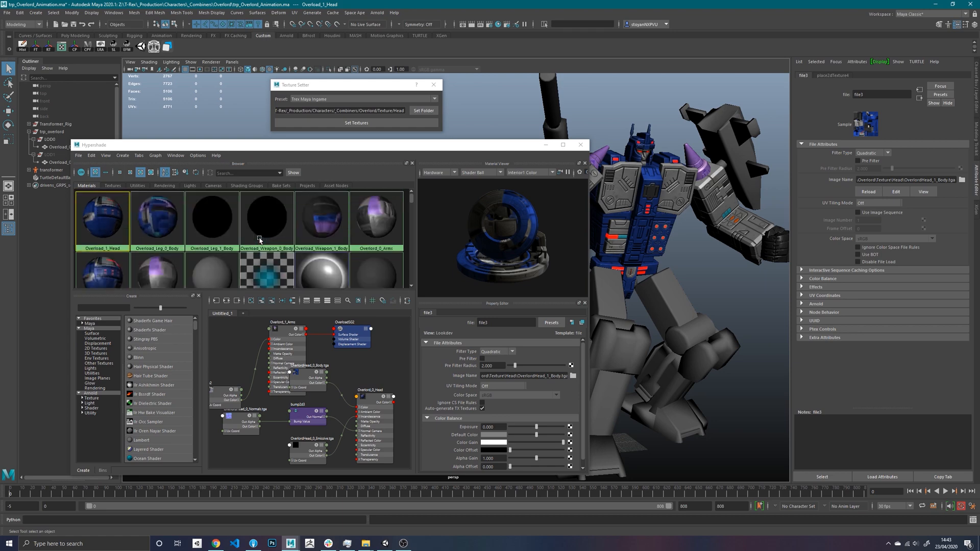
scroll(259, 240, down, 2)
scroll(204, 232, up, 2)
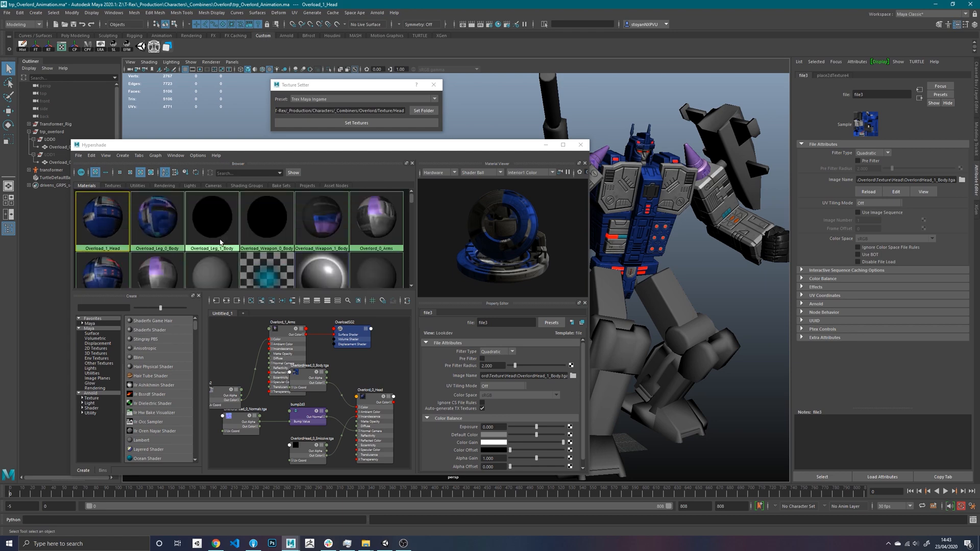
click(164, 219)
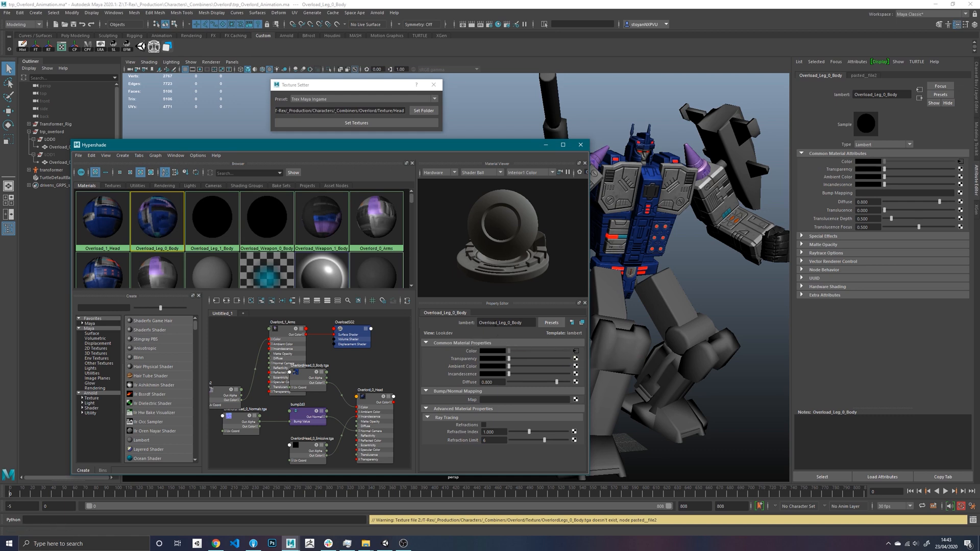
- Correct the Overload_1_Head material's name to Overlord_1_Head
click(102, 217)
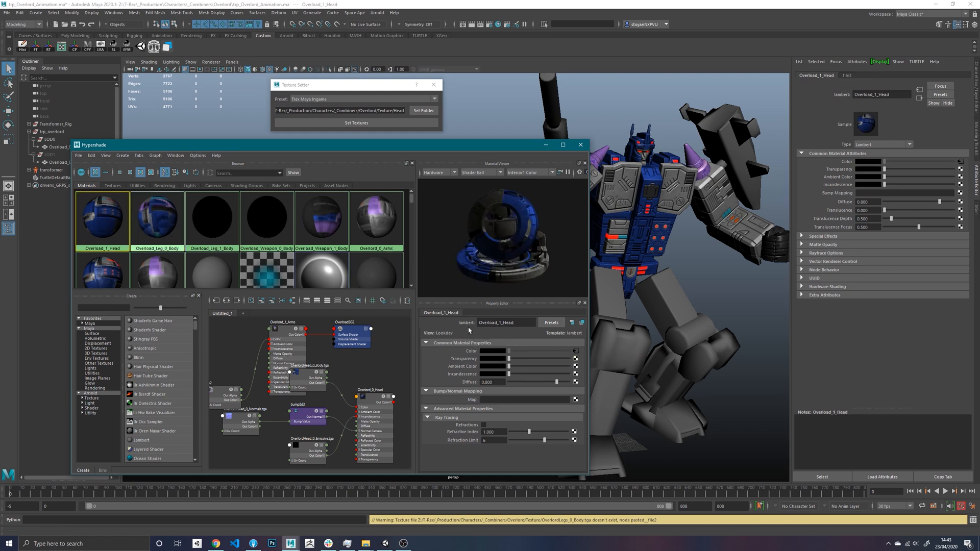
click(493, 323)
key(Delete)
text(r)
key(Return)
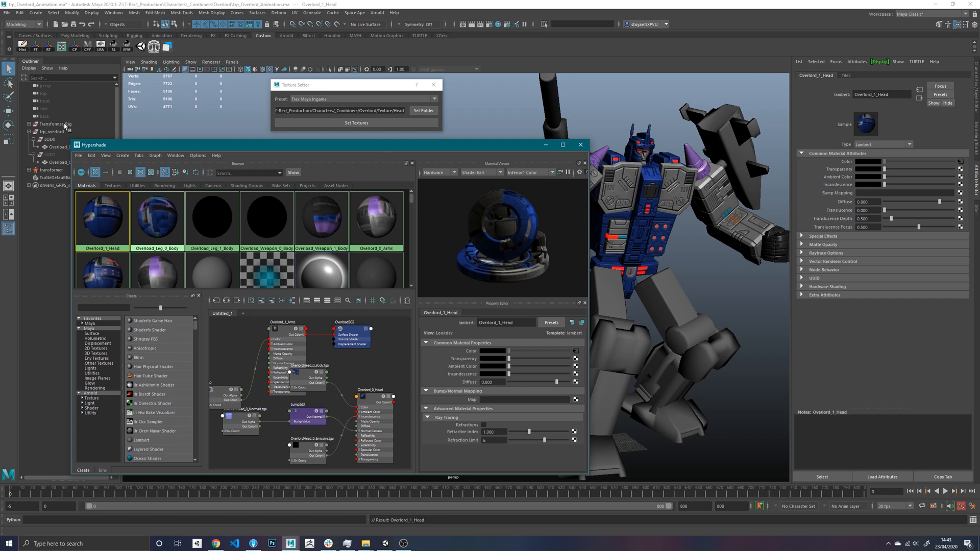
- Rename the mesh in the LOD0 group to Overlord_0_Body_v0
drag(150, 145, 248, 154)
double_click(66, 148)
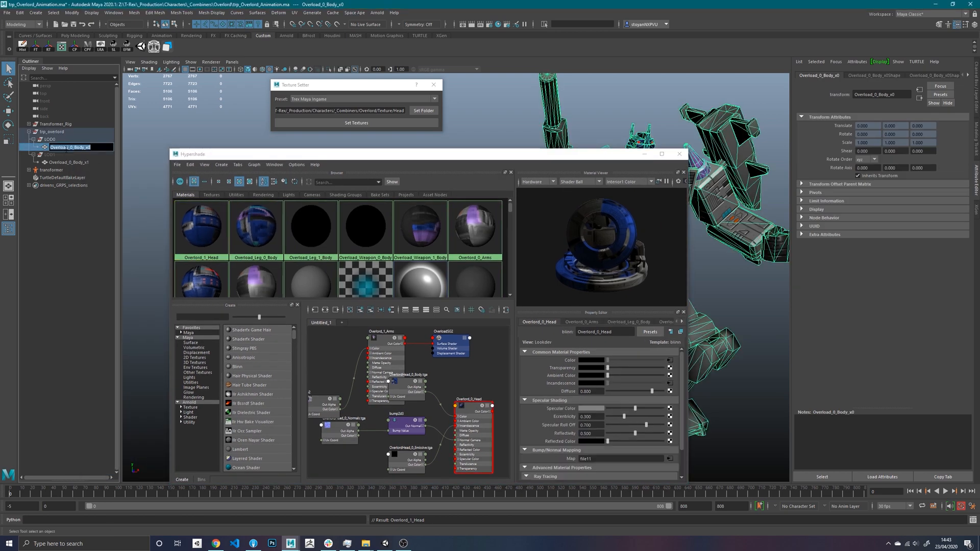
click(65, 148)
key(BackSpace)
text(r)
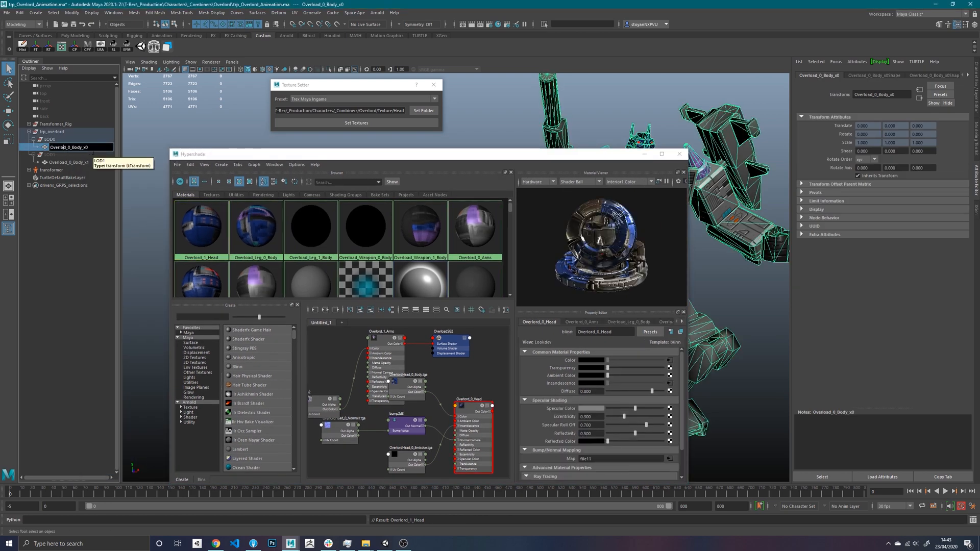
key(Return)
- Rename the mesh in the LOD1 group to Overlord_0_Body_v1
double_click(70, 163)
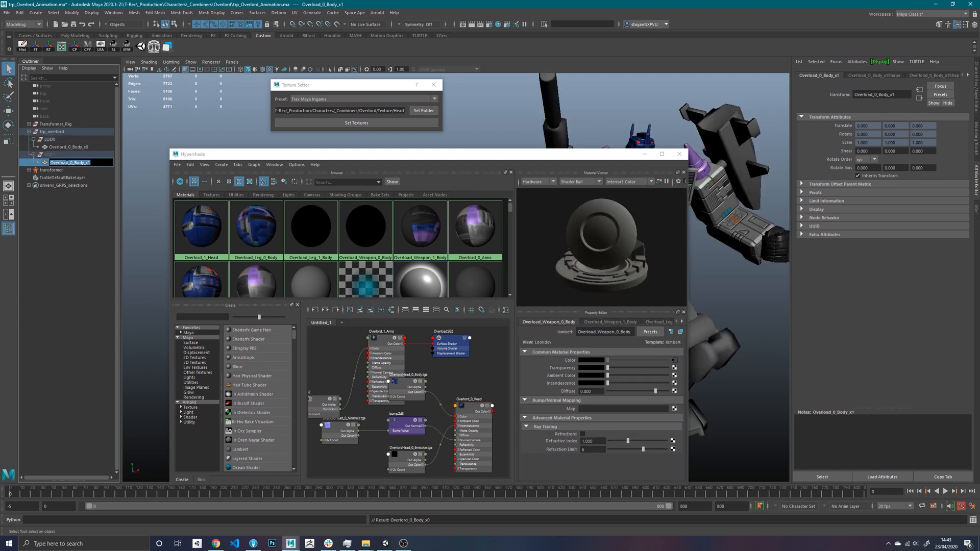
click(64, 163)
key(BackSpace)
text(r)
key(Return)
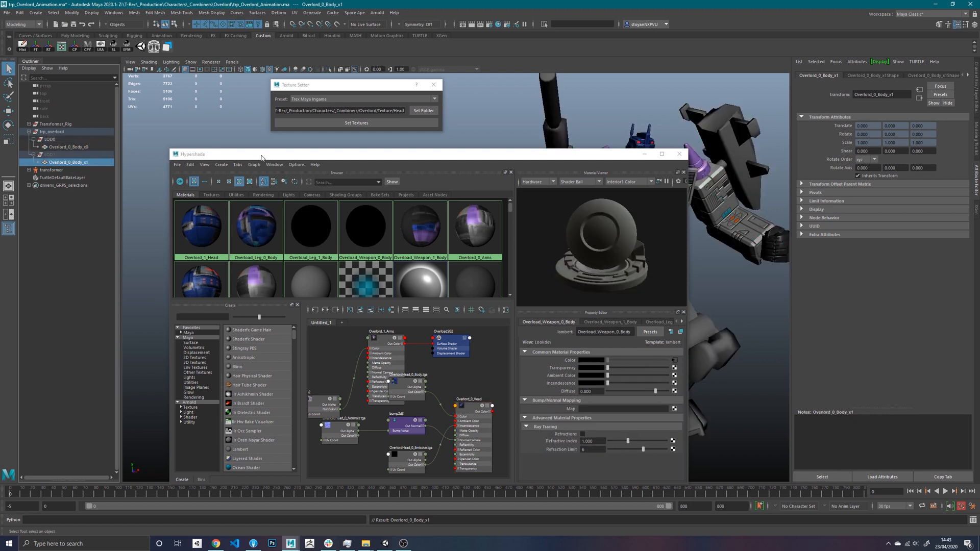
- Check the names and previews of the Overlord_0_Head, Overlord_0_Arms and Overlord_1_Head materials
click(220, 165)
click(237, 154)
drag(237, 155, 222, 155)
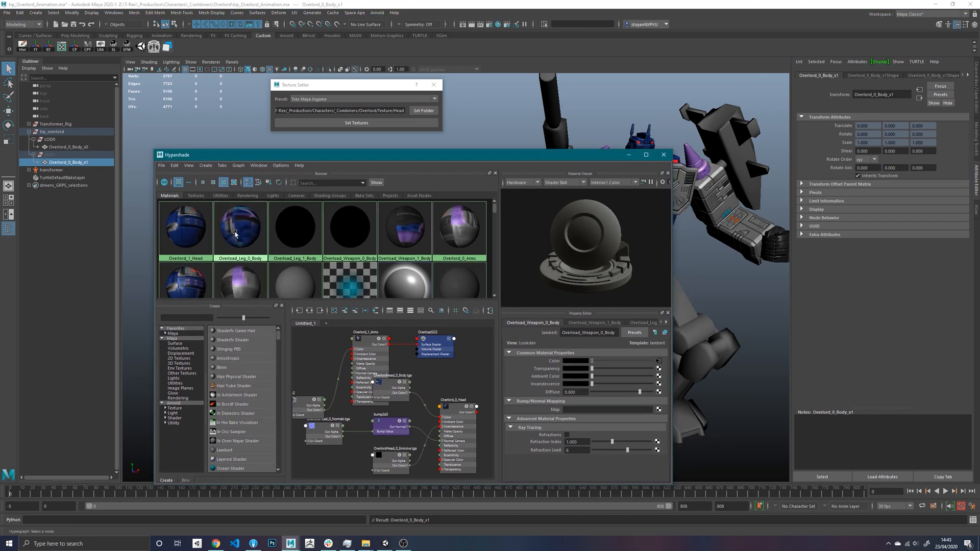
scroll(250, 245, down, 2)
click(186, 244)
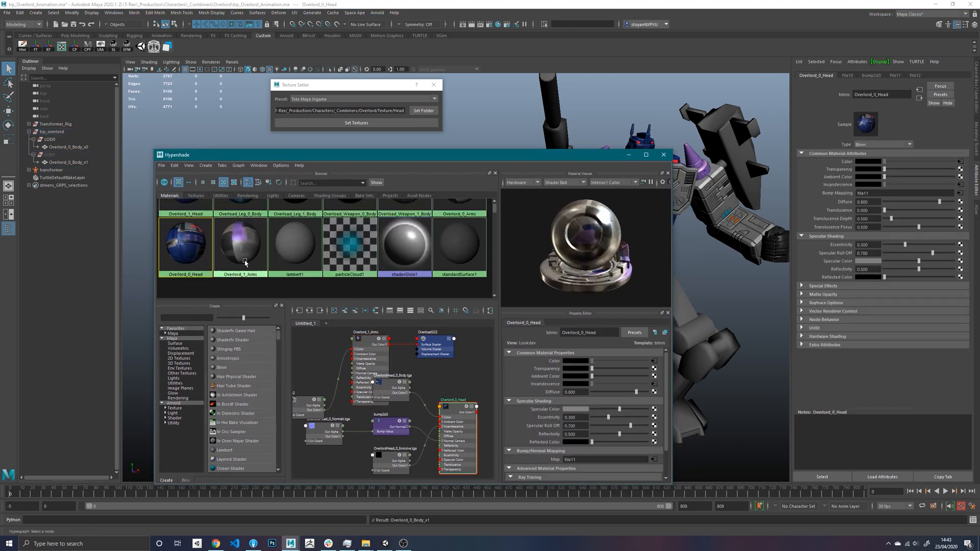
scroll(247, 263, up, 2)
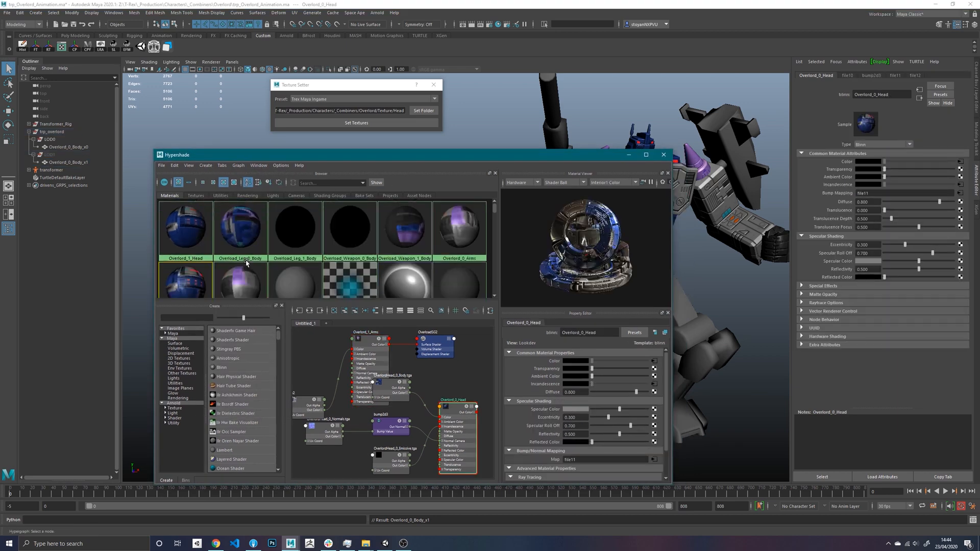
click(465, 234)
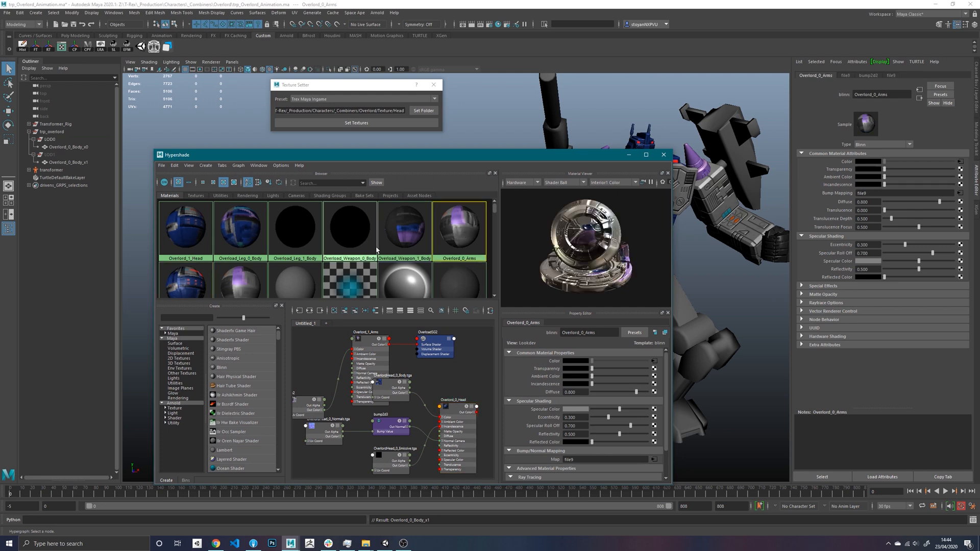
click(202, 244)
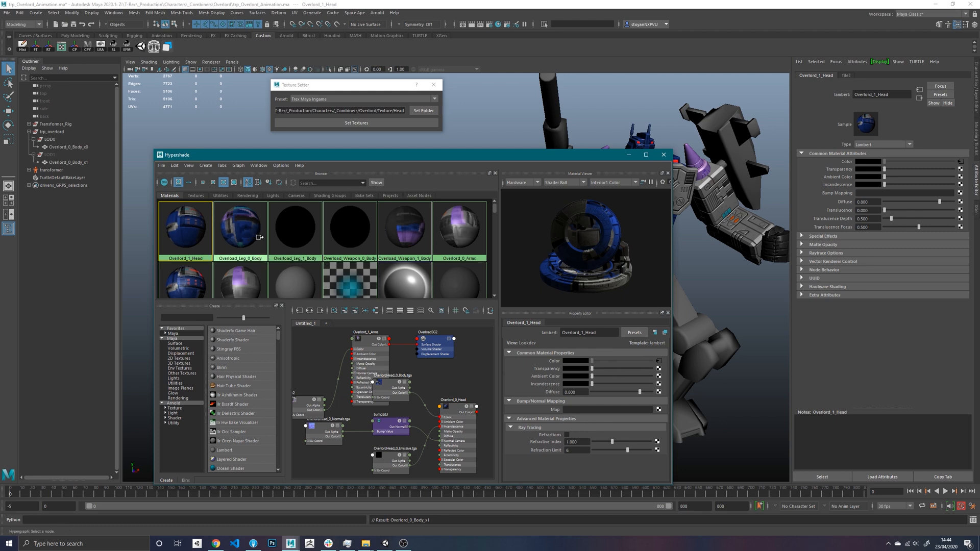
- Rename the Overload_Leg_0_Body material to Overlord_0_Leg
click(259, 240)
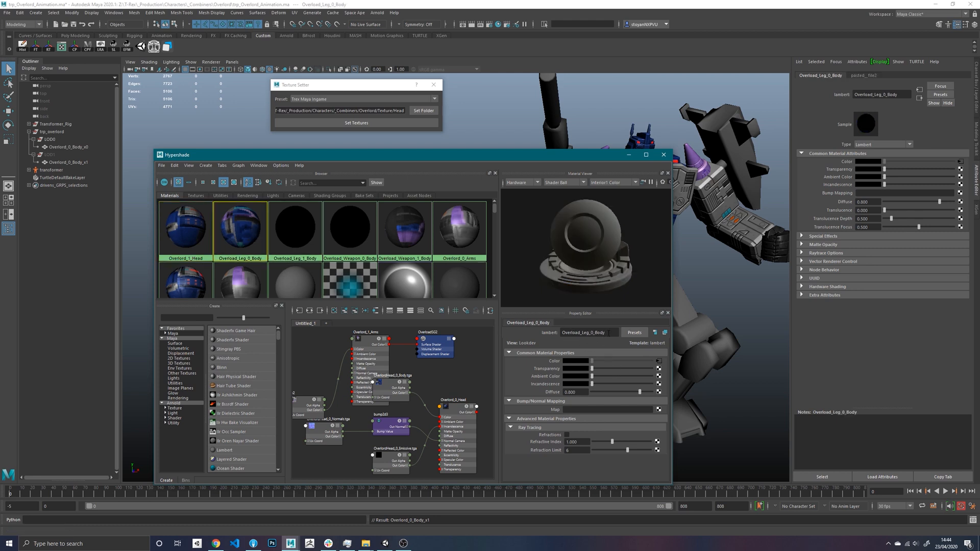
click(577, 332)
drag(576, 333, 610, 333)
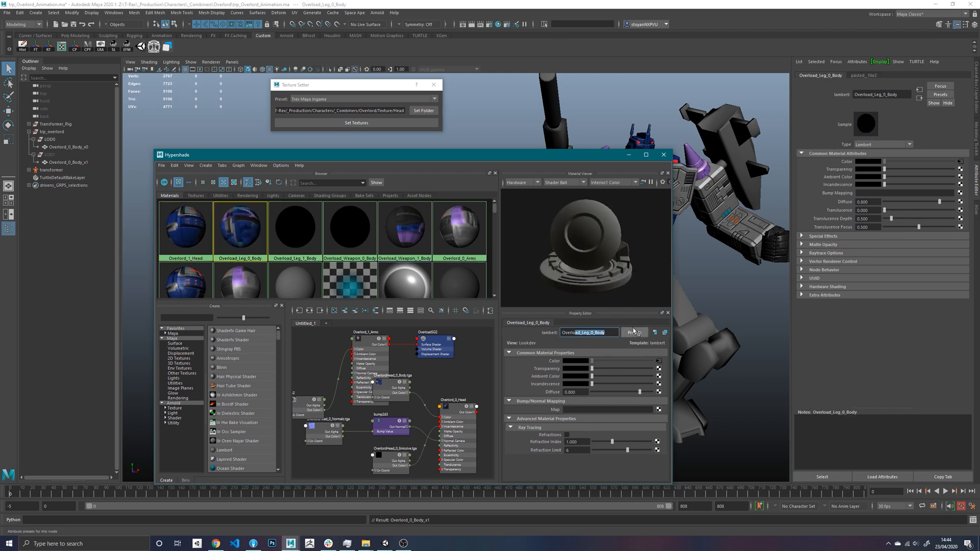
key(BackSpace)
key(Return)
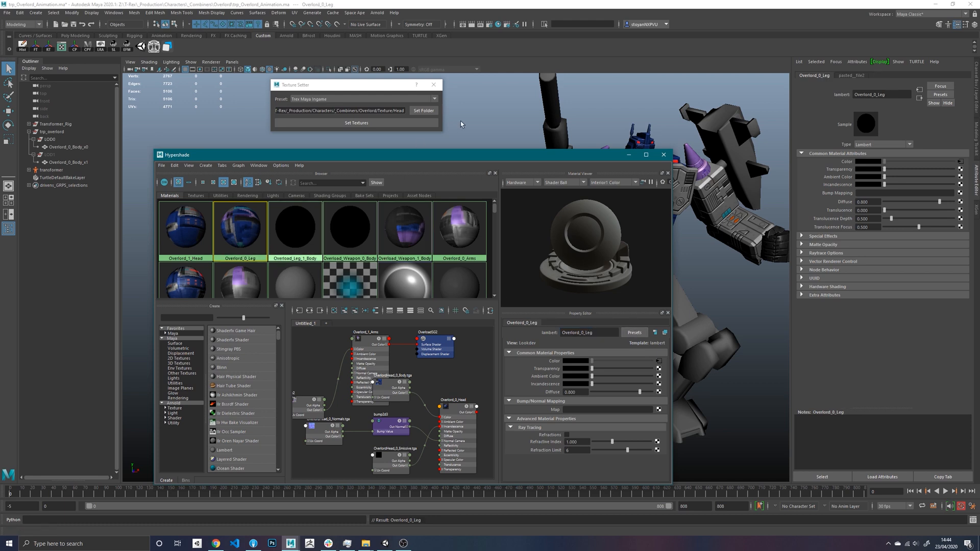
- Set the Texture Setter folder to Overlord/Texture/Legs and set its textures on the Overlord_0_Leg material
click(424, 111)
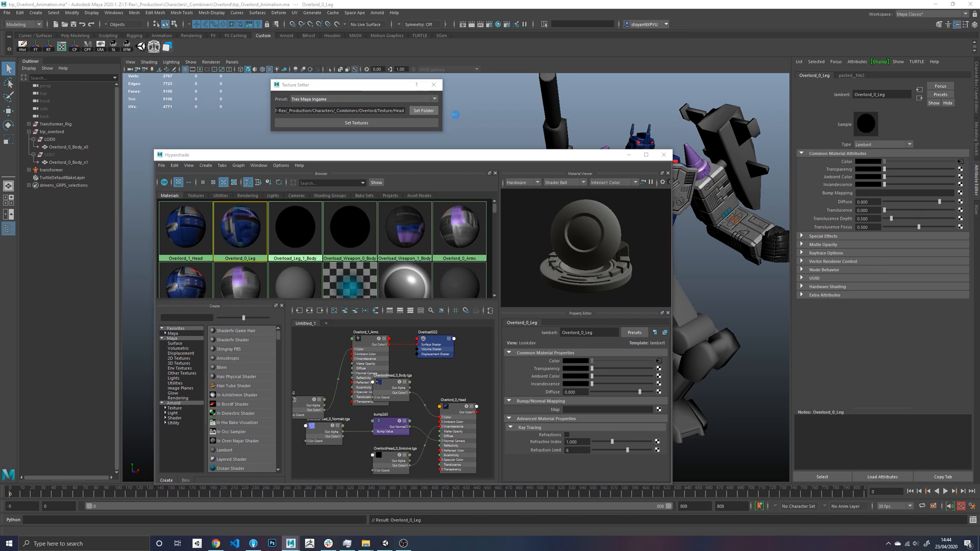
click(285, 29)
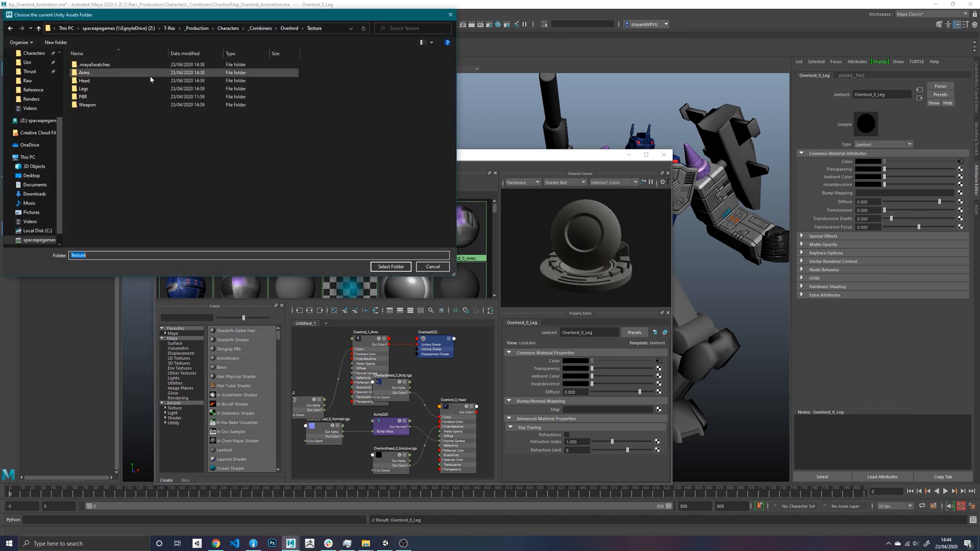
double_click(110, 88)
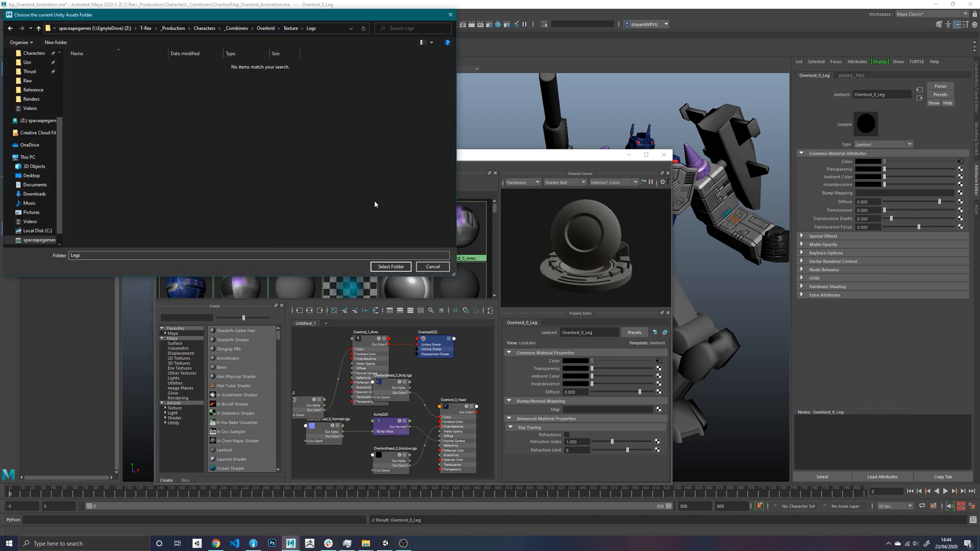
click(391, 267)
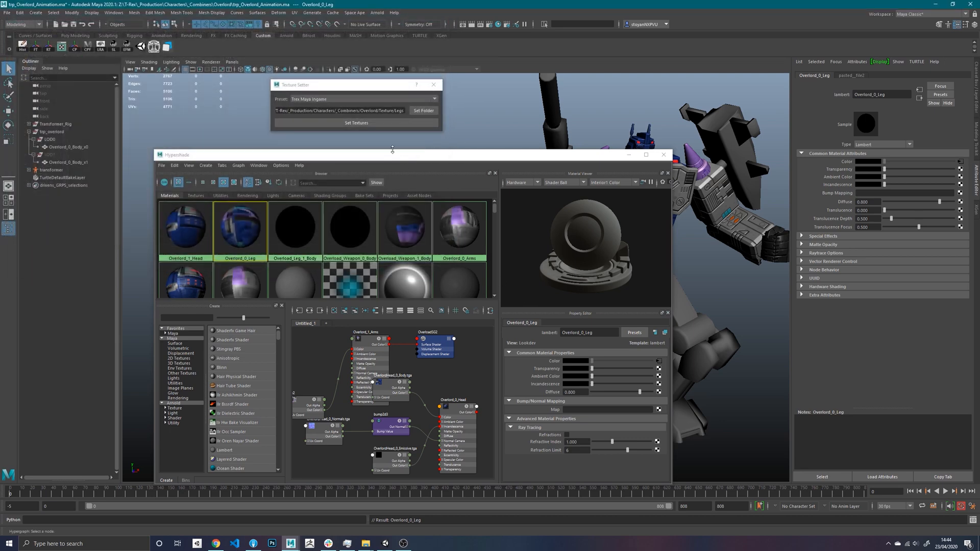
click(369, 122)
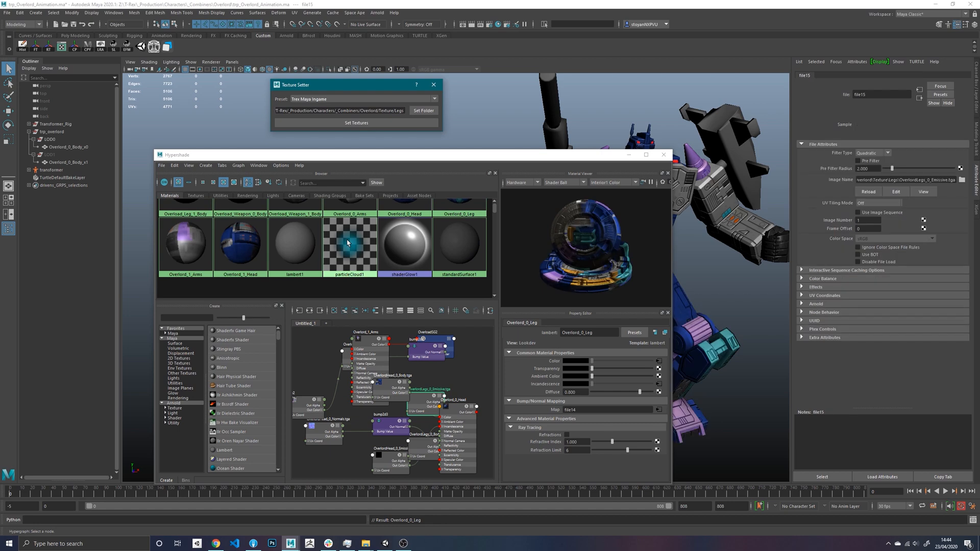
- Rename the Overlord_0_Leg material to Overlord_0_Legs
click(402, 245)
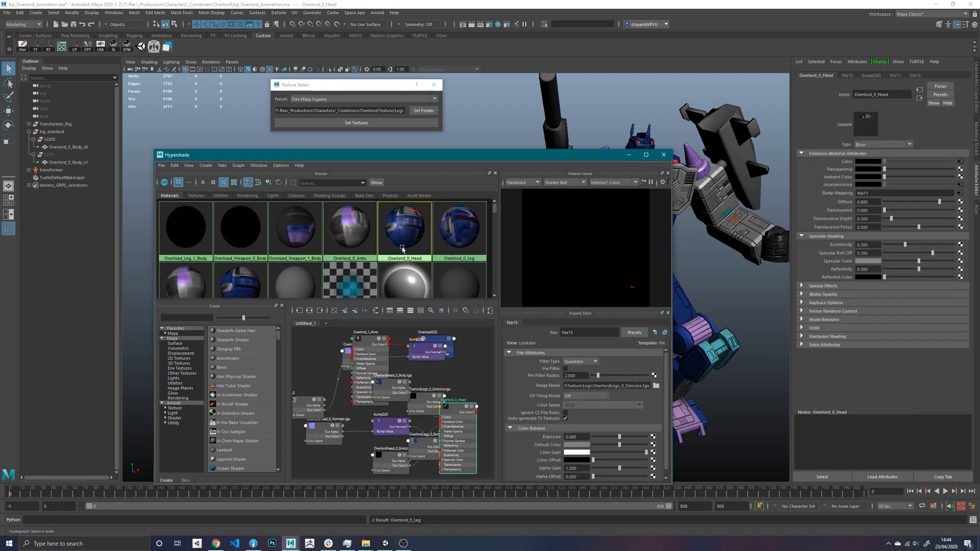
scroll(403, 248, down, 1)
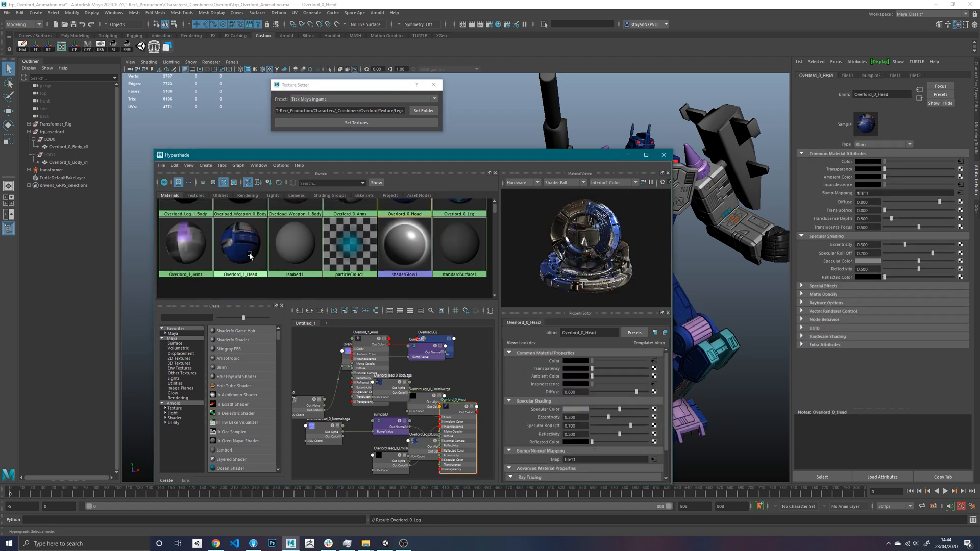
scroll(250, 255, up, 1)
click(459, 227)
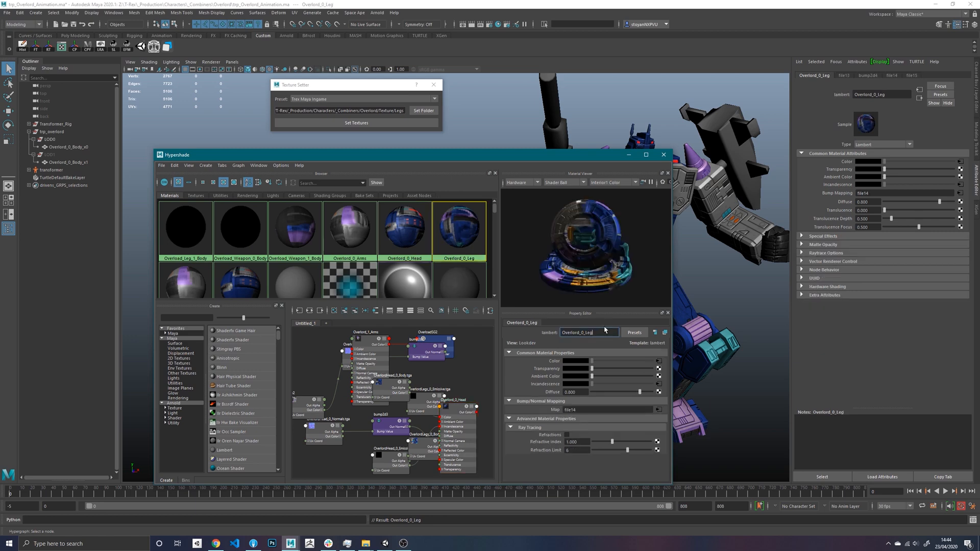
key(Return)
drag(568, 160, 393, 150)
alt+drag(562, 220, 514, 246)
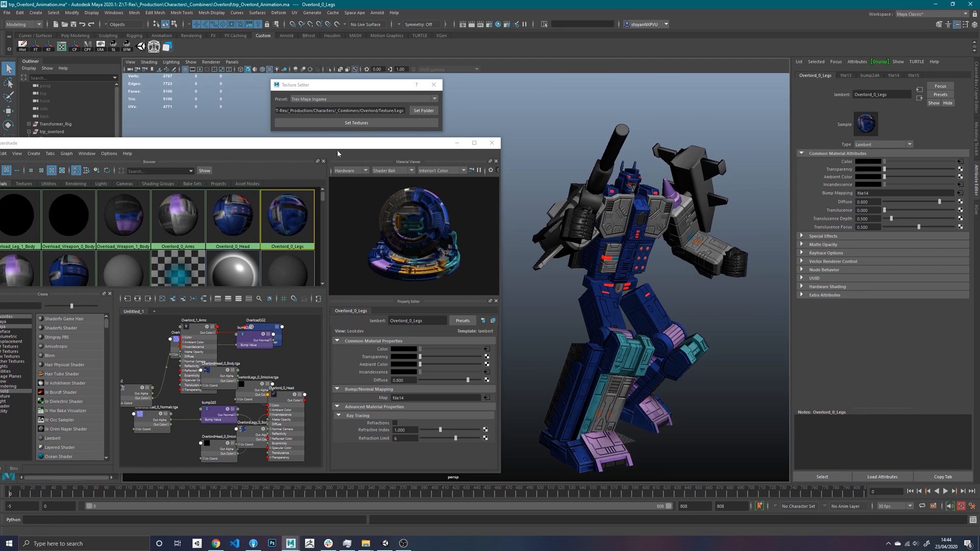
- Rename the Overload_Weapon_0_Body material to Overlord_0_Weapon
drag(337, 146, 383, 133)
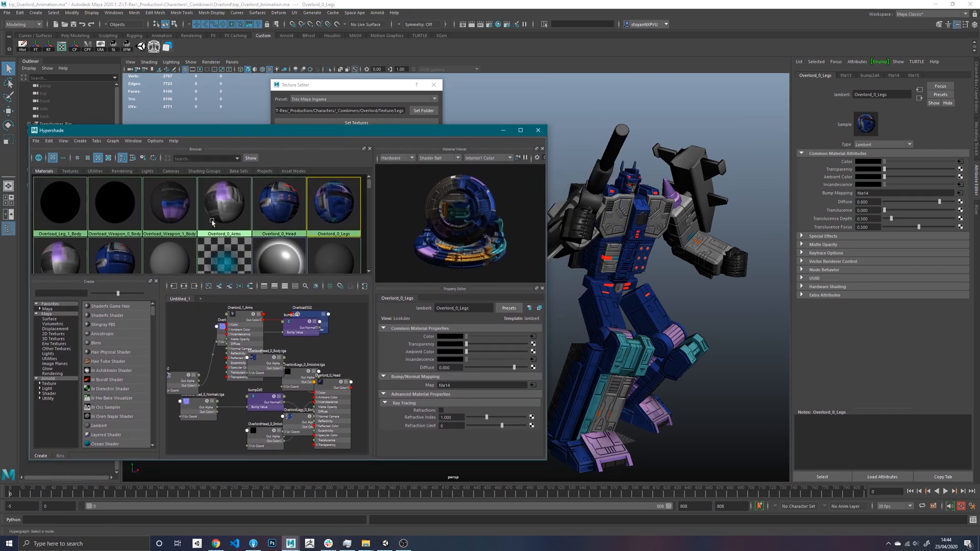
scroll(213, 223, down, 1)
scroll(170, 241, up, 1)
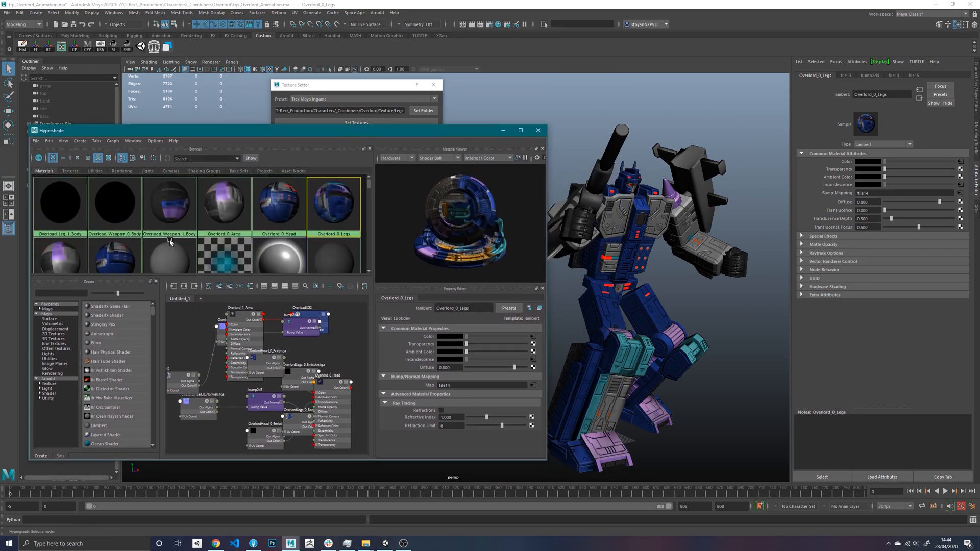
click(115, 209)
click(490, 308)
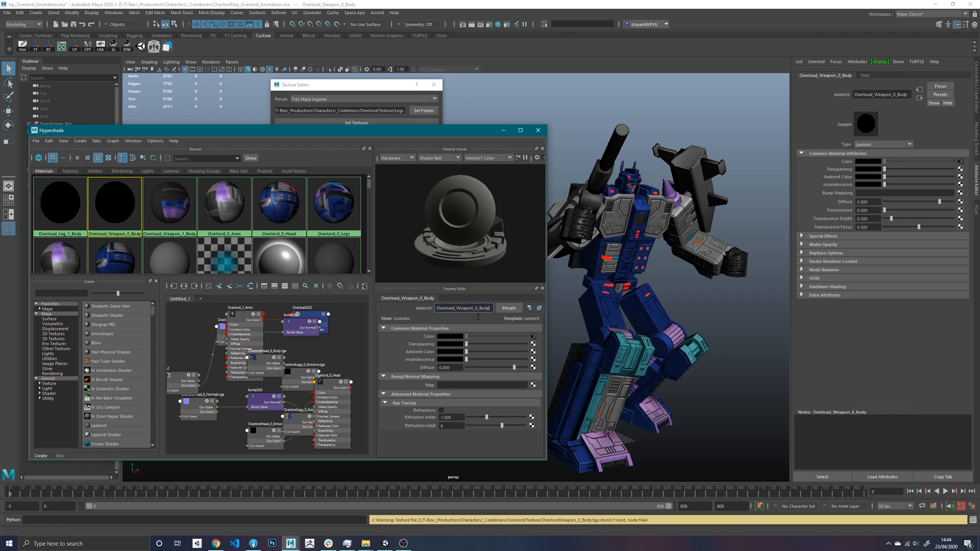
drag(475, 309, 490, 309)
key(BackSpace)
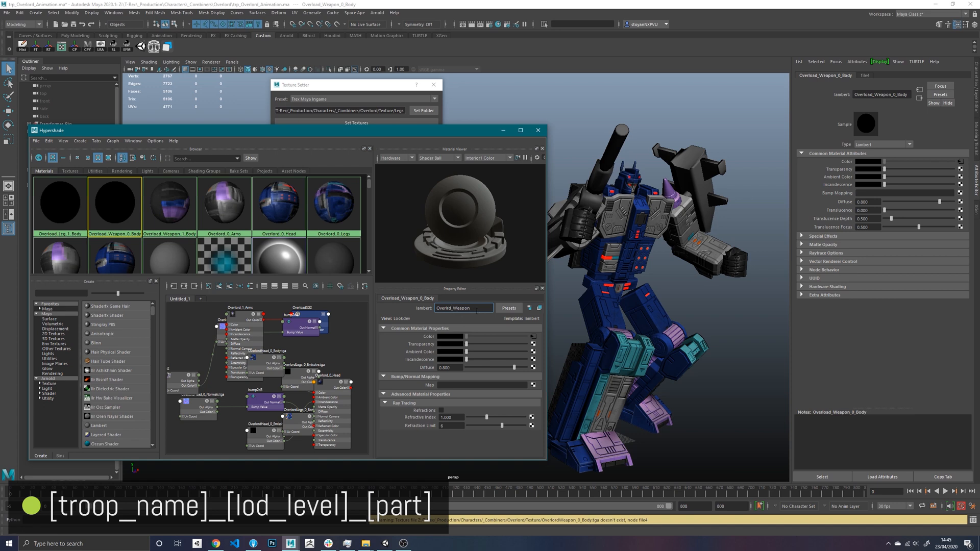
text(_)
key(Return)
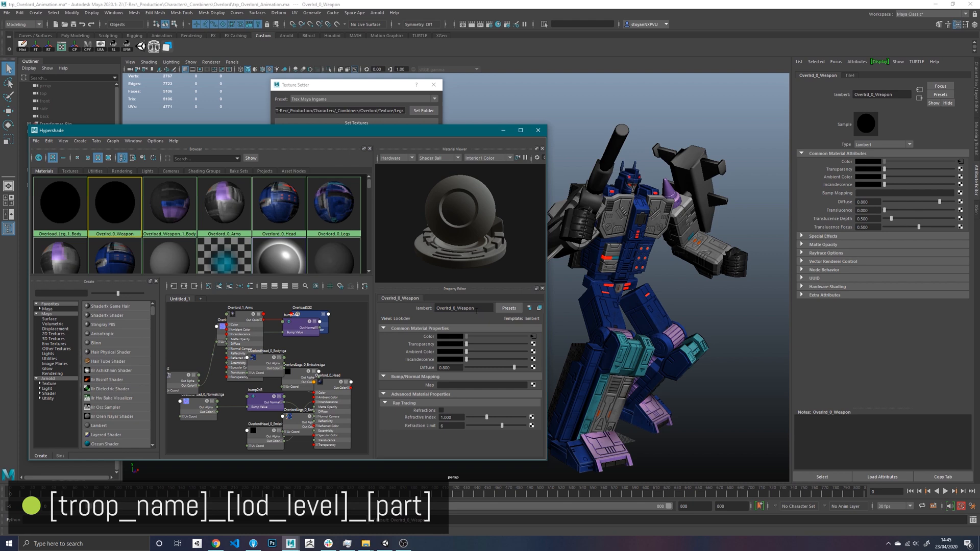
click(446, 308)
text(o)
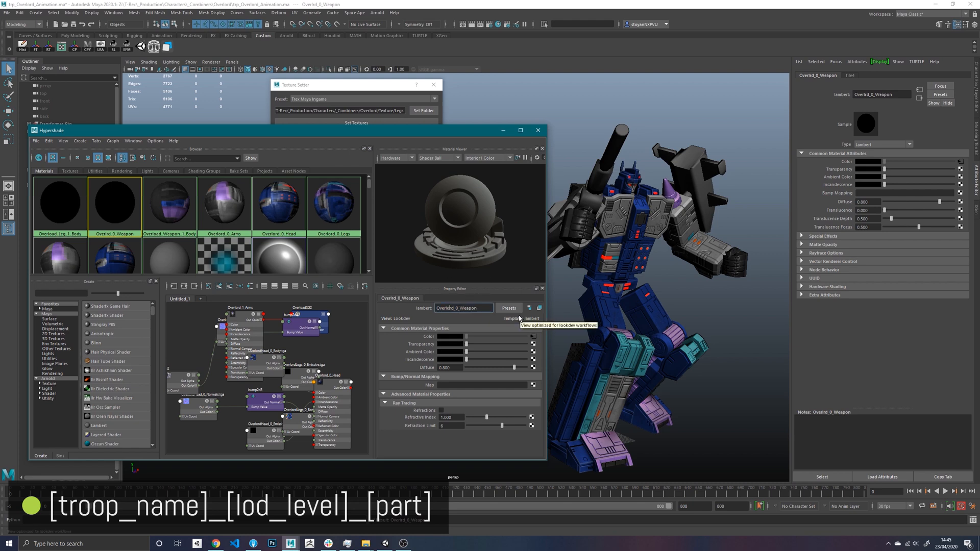
key(Return)
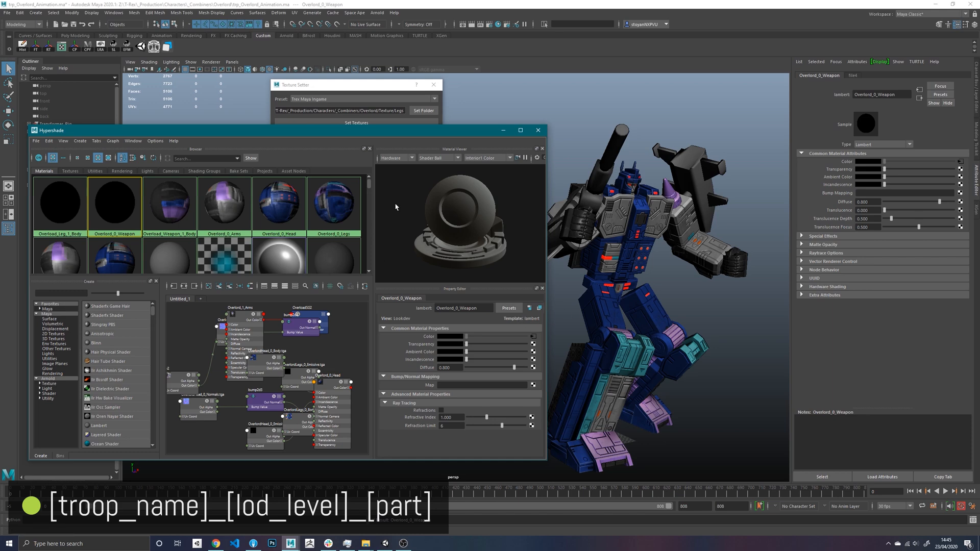
- Set the Texture Setter folder to Overlord/Texture/Weapon and set its textures on the Overlord_0_Weapon material
click(423, 110)
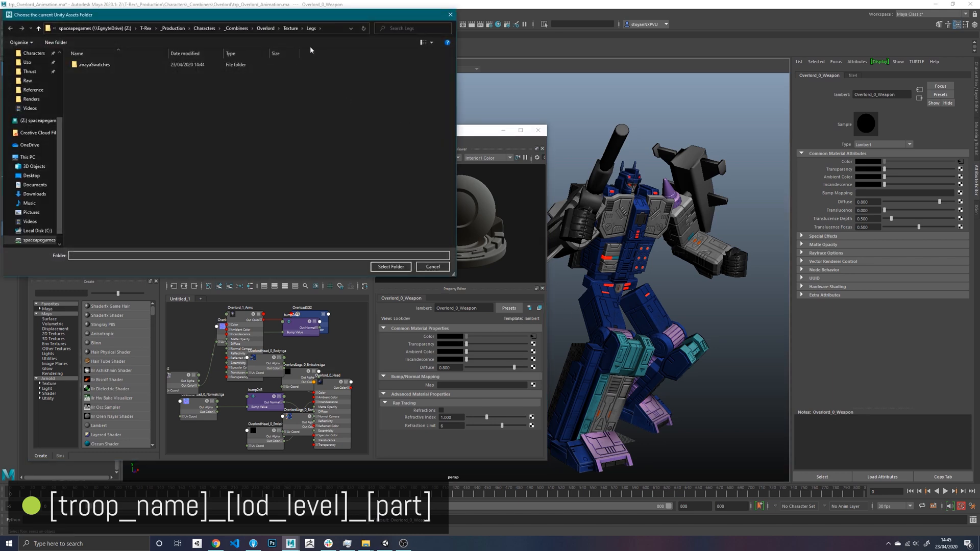
click(291, 28)
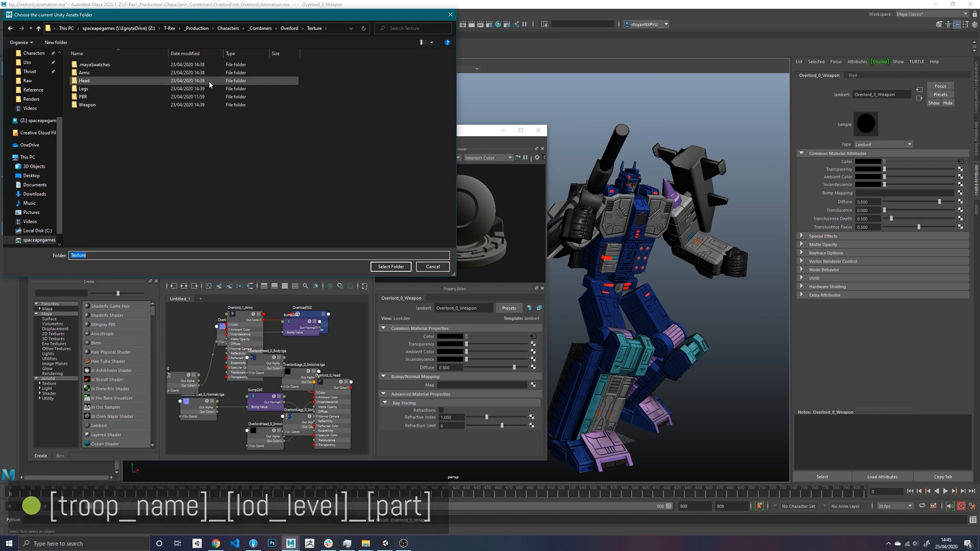
double_click(97, 104)
click(391, 266)
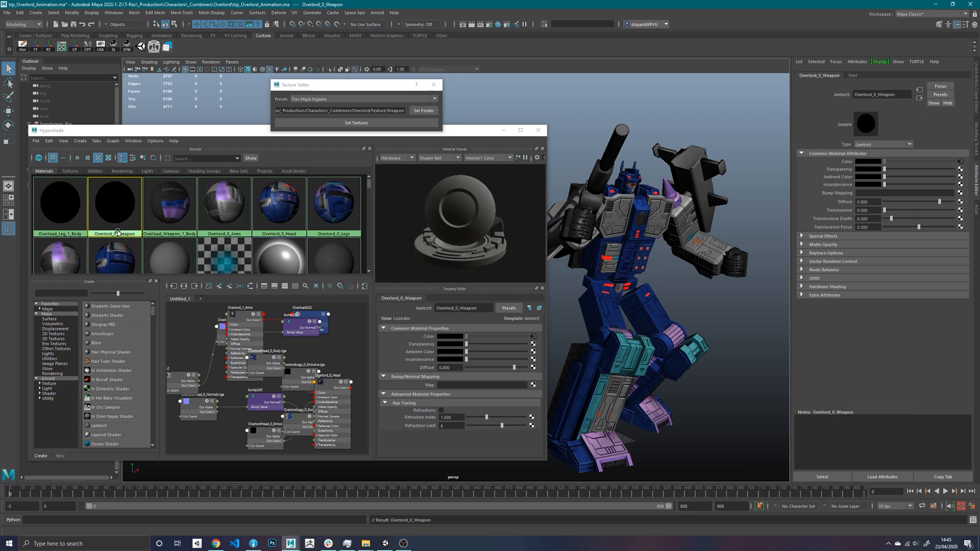
click(325, 156)
click(355, 120)
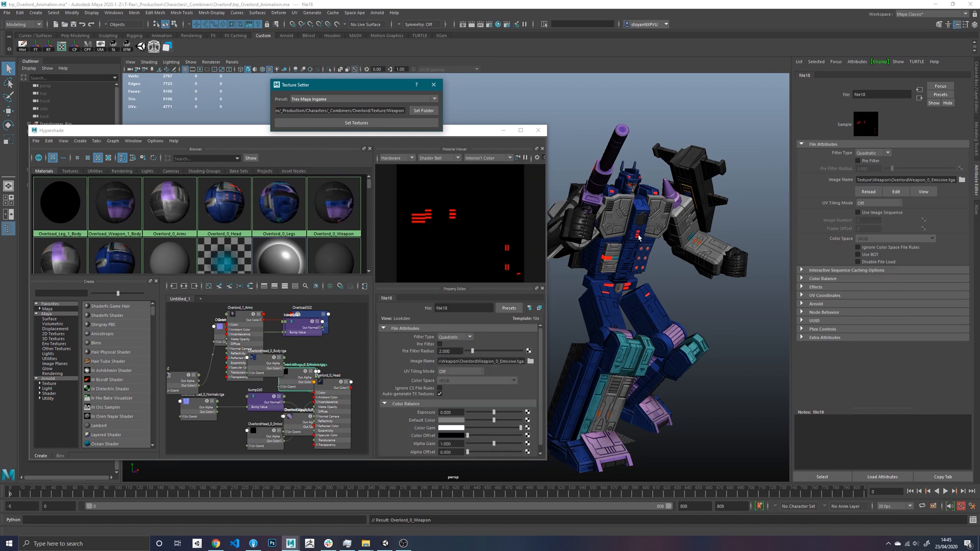
- Inspect the textured weapons on the character and delete the unused shading nodes
alt+drag(667, 187, 627, 183)
alt+drag(624, 181, 693, 255)
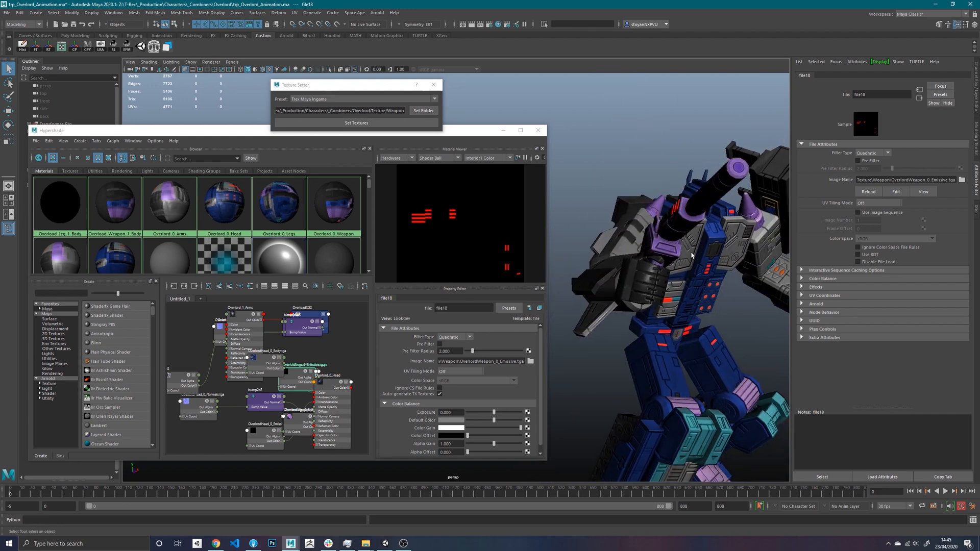
alt+right_drag(693, 256, 539, 216)
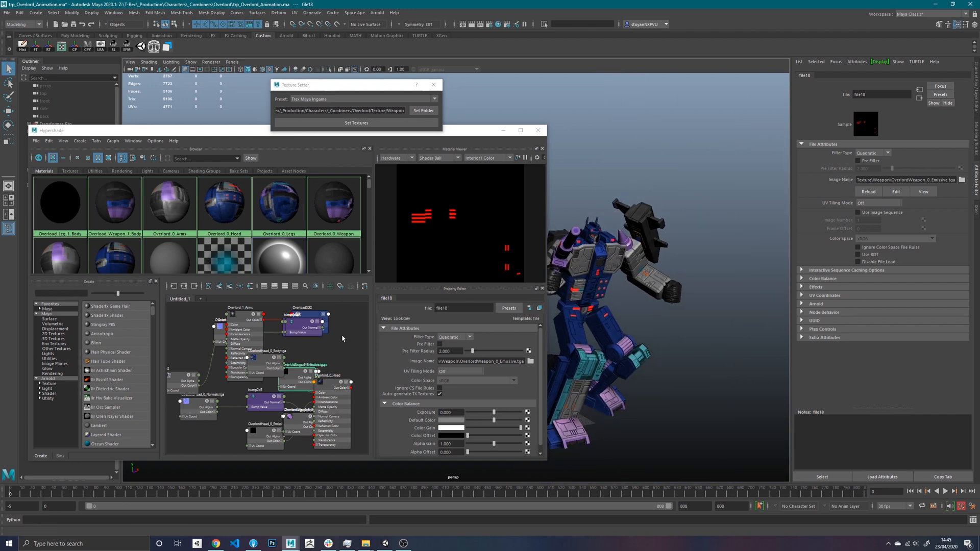
click(344, 339)
click(49, 142)
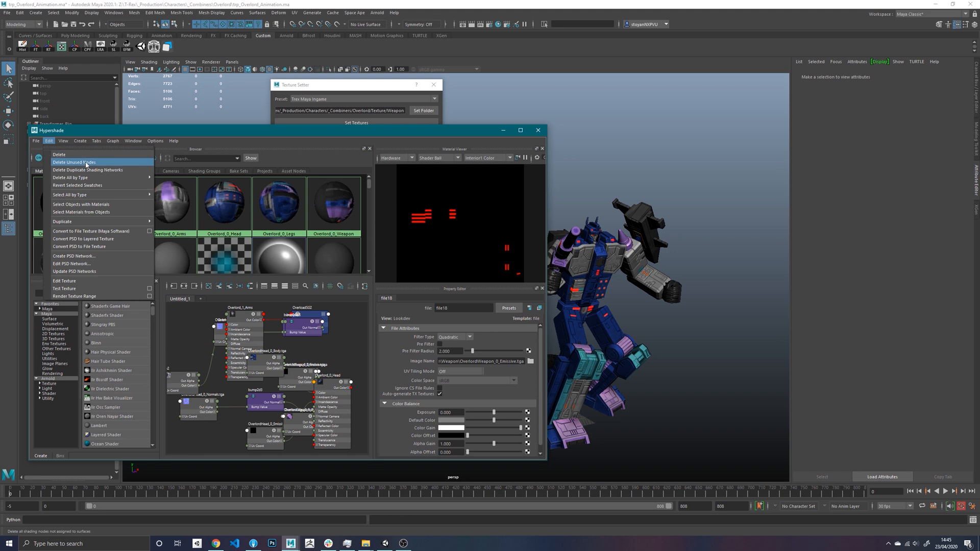
click(76, 162)
- Show the LOD1 group and hide the LOD0 group of the character
alt+middle_drag(673, 244, 720, 207)
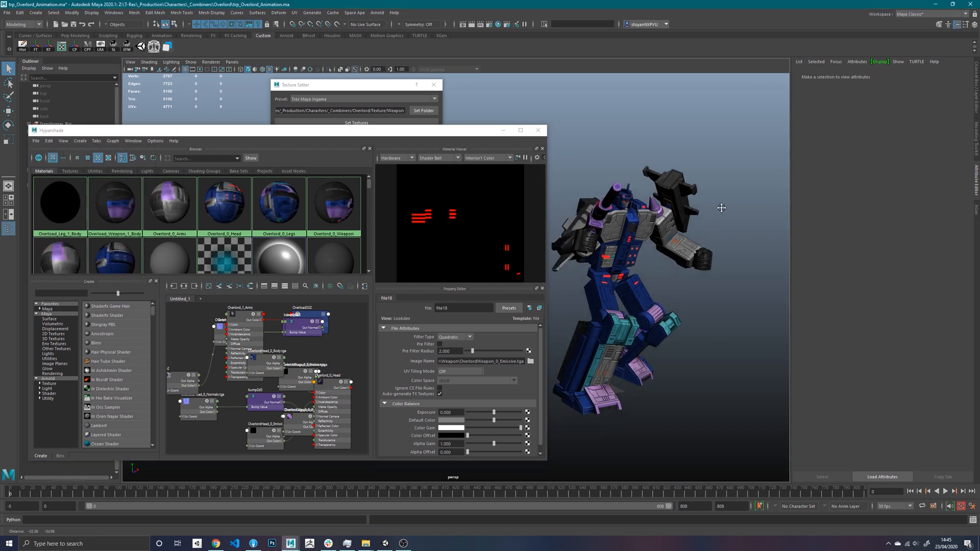
alt+drag(720, 207, 715, 238)
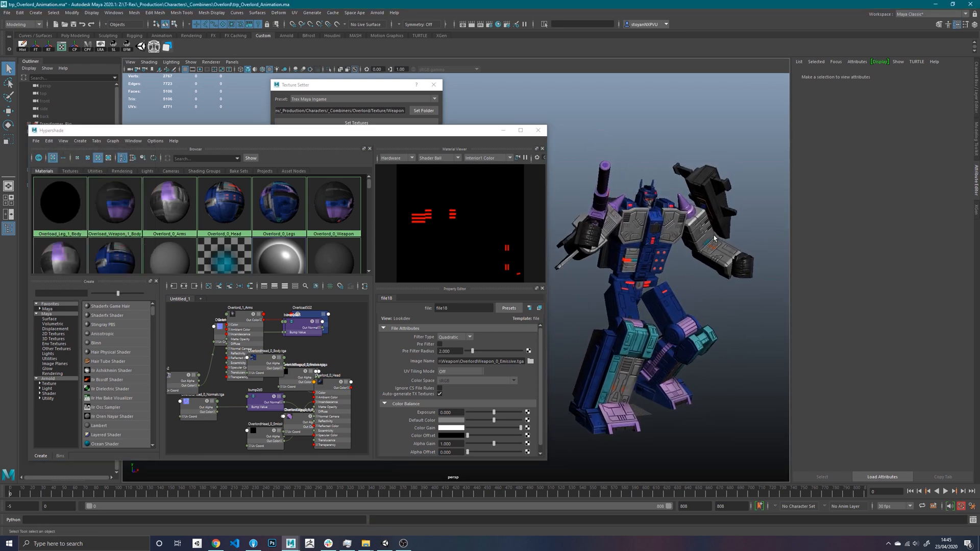
drag(164, 131, 291, 184)
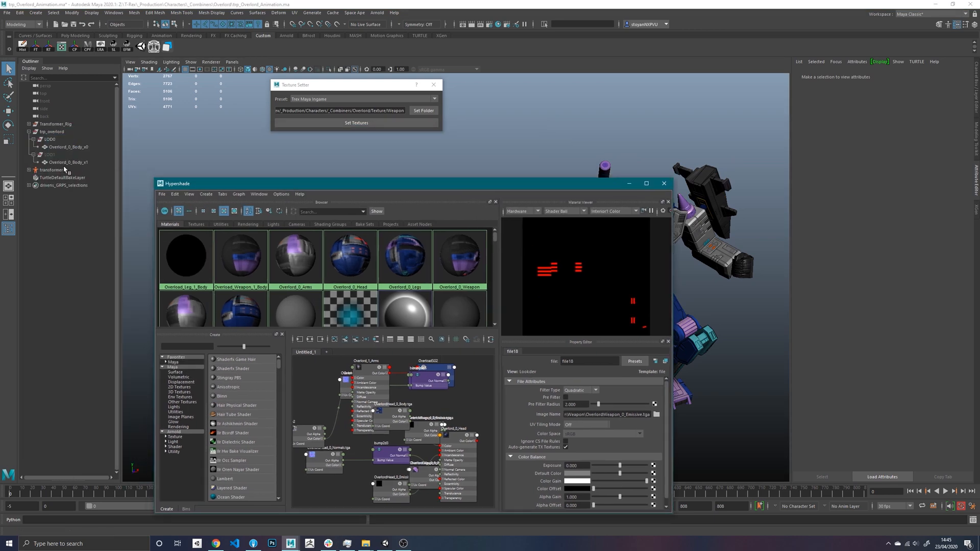
click(55, 156)
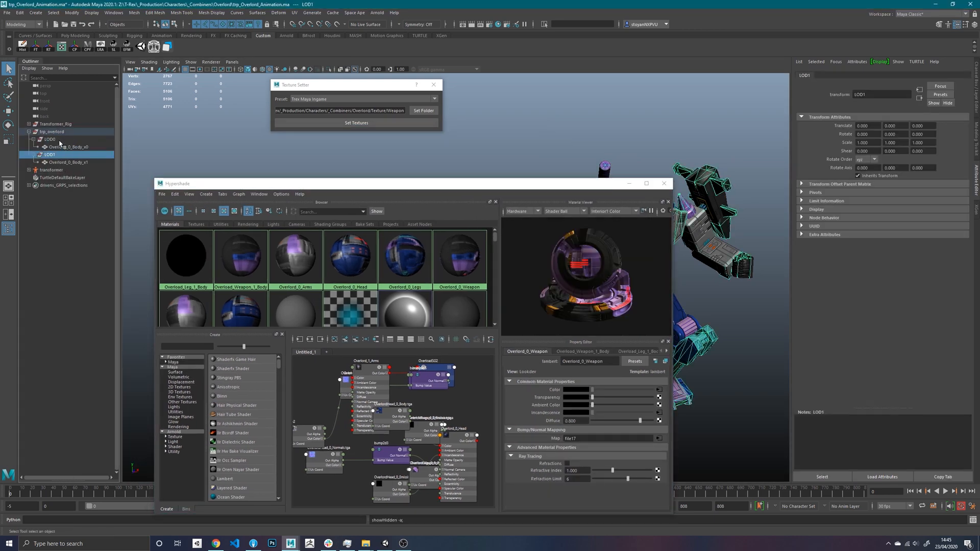
click(59, 143)
key(ctrl+h)
drag(366, 181, 257, 136)
alt+drag(682, 263, 708, 263)
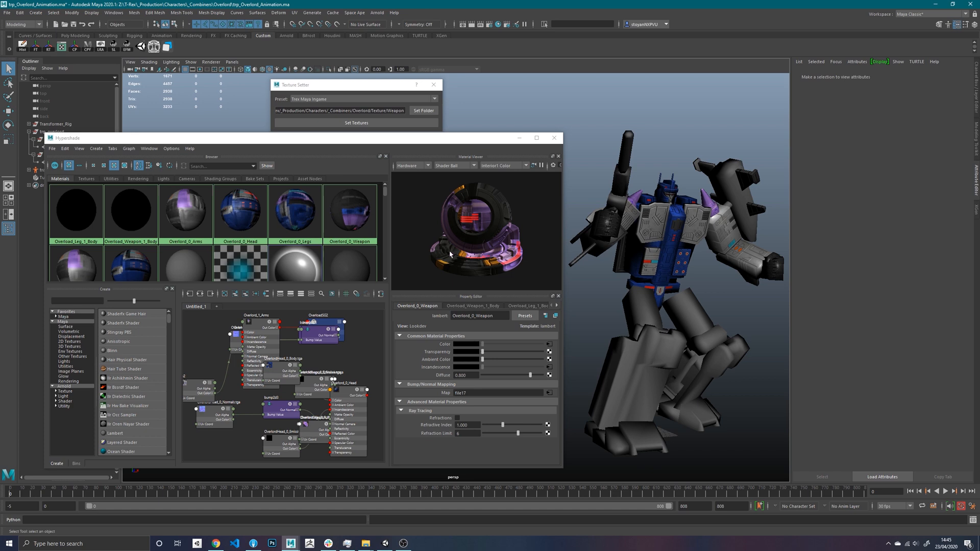
- Shrink the material swatches and rename the Overload_Leg_1_Body material to Overlord_1_Leg
drag(380, 145, 409, 147)
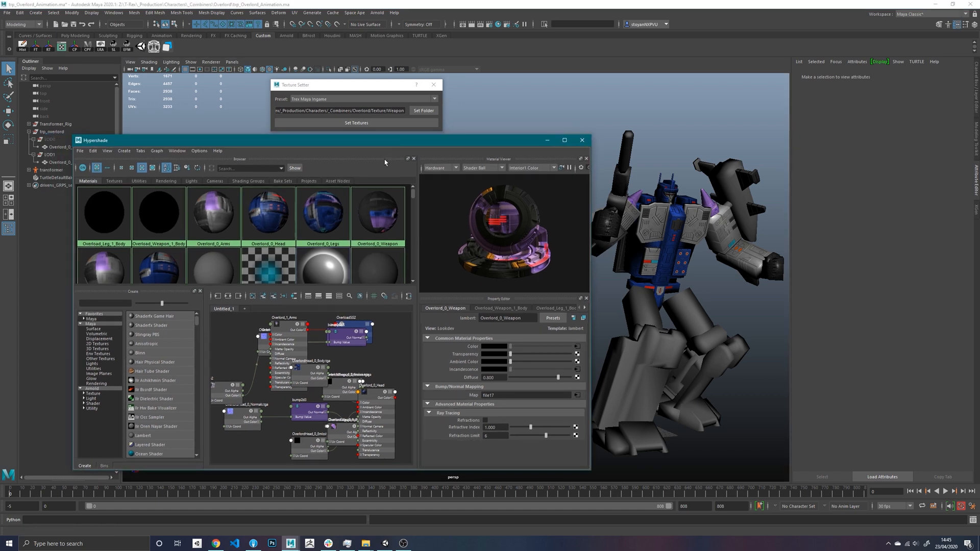
click(131, 168)
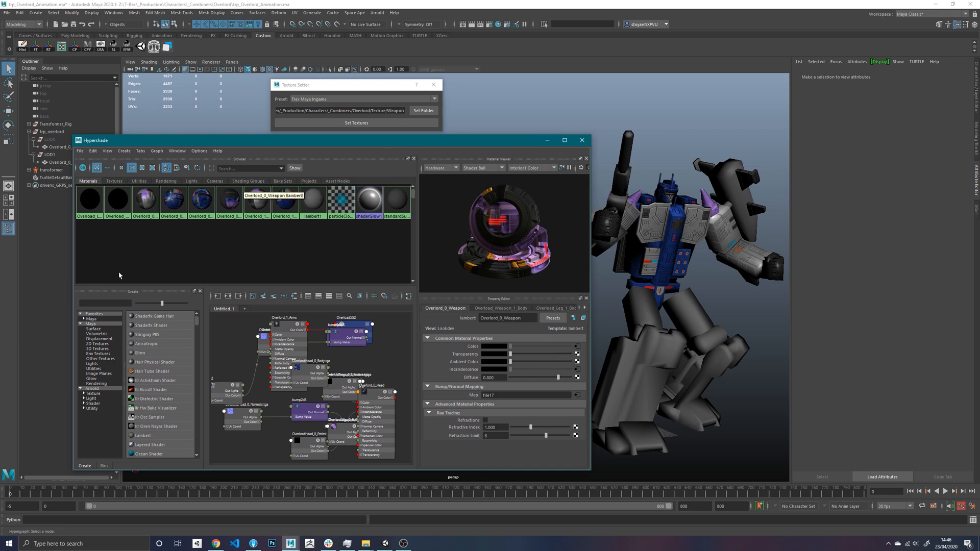
click(87, 205)
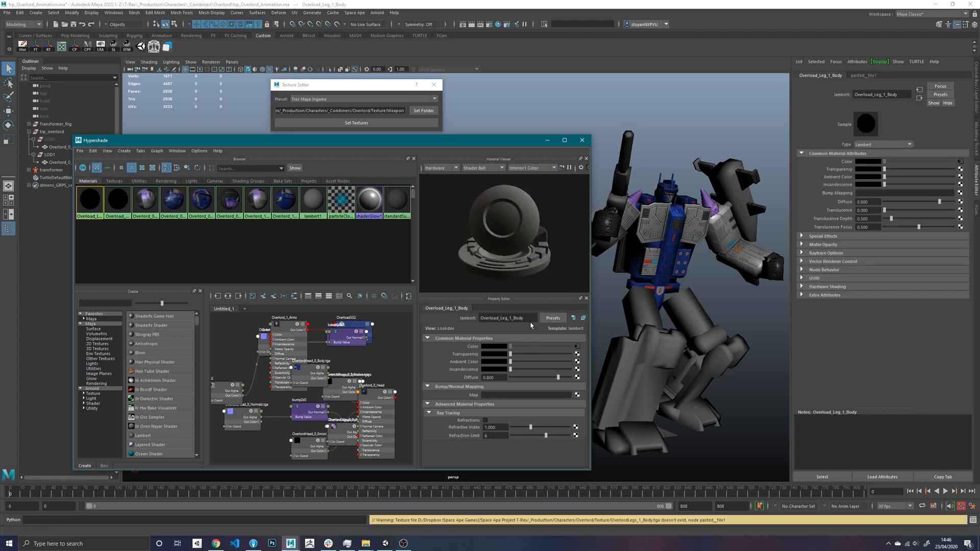
click(526, 318)
key(BackSpace)
key(BackSpace)
key(BackSpace)
text(_)
key(Return)
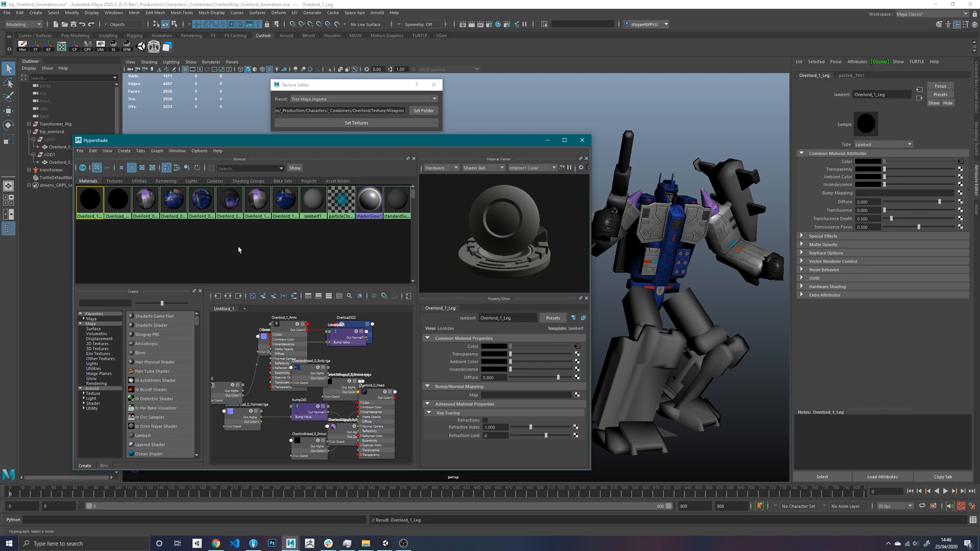
- Load OverlordLegs_1_Body.tga from the Overlord/Texture/Legs folder as the color texture of the Overlord_1_Leg material
click(578, 346)
click(575, 372)
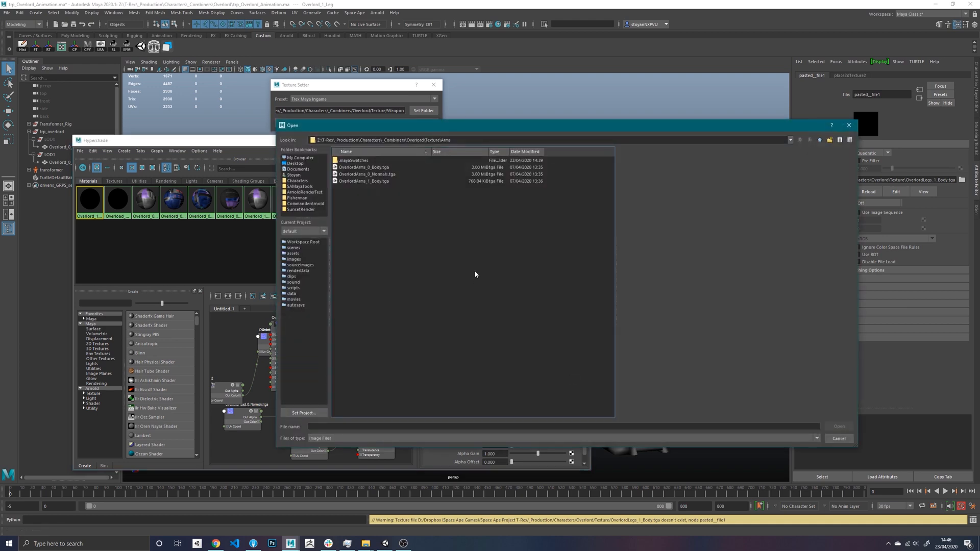
click(820, 141)
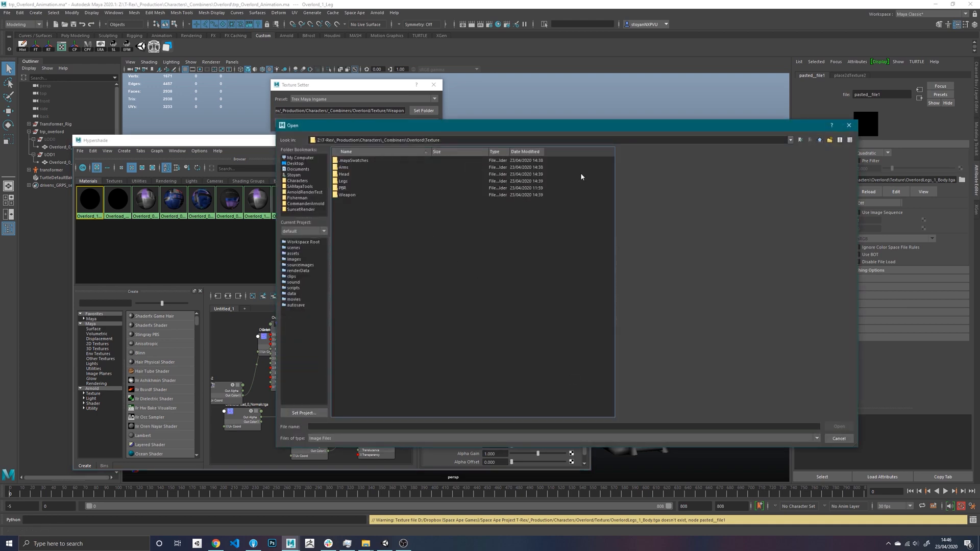
double_click(358, 182)
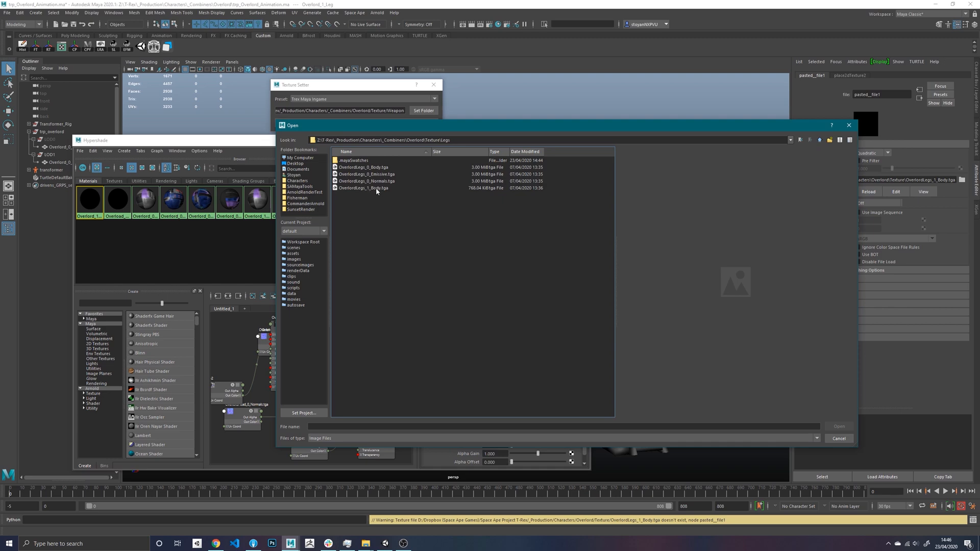
double_click(363, 188)
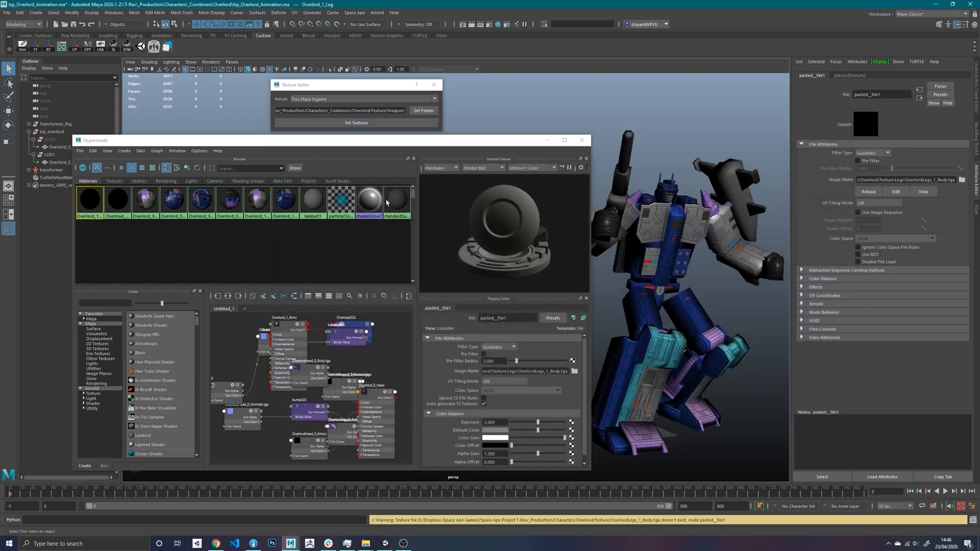
- Rename the Overload_Weapon_1_Body material to Overlord_1_Weapon
click(108, 202)
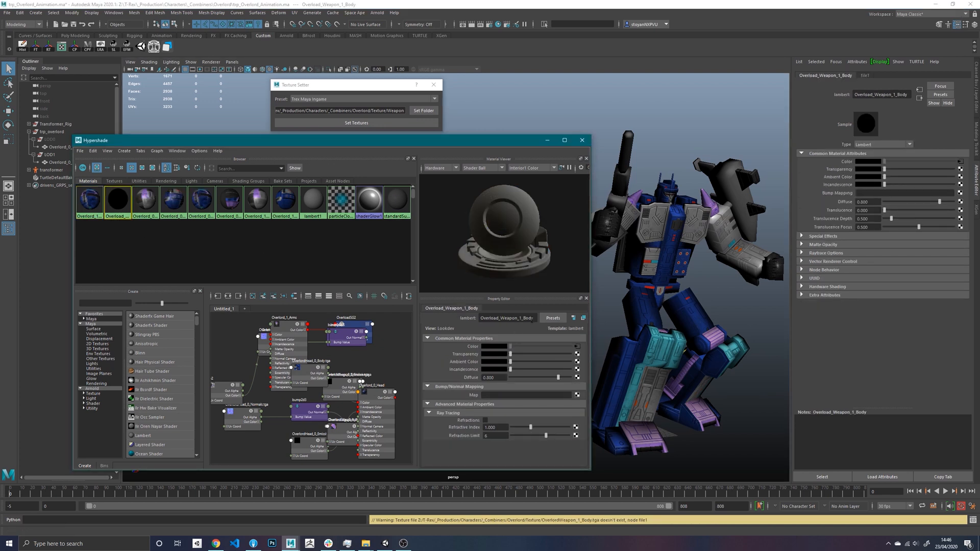
drag(534, 319, 472, 320)
text(Overlord_1_Weapon)
key(Return)
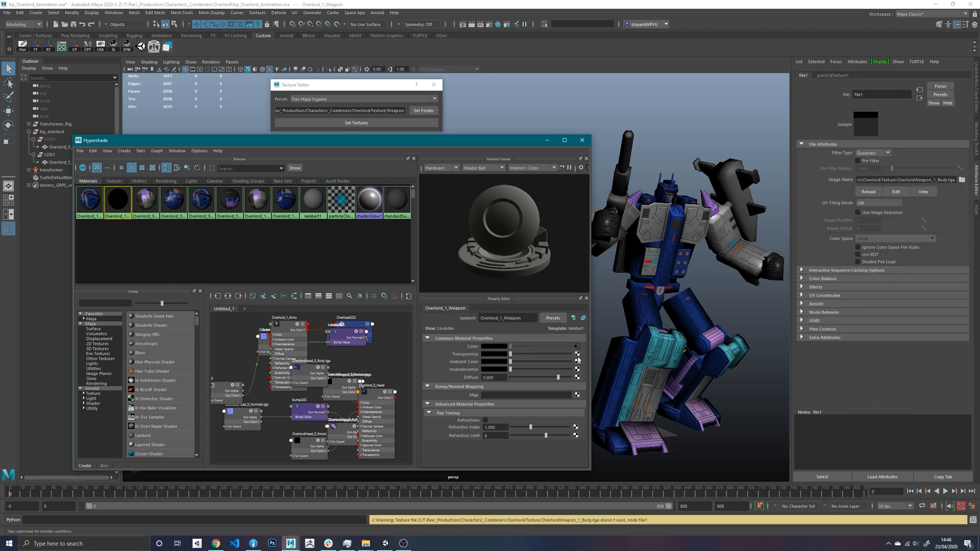
- Load OverlordWeapon_1_Body.tga from the Overlord/Texture/Weapon folder as the color texture of the Overlord_1_Weapon material
click(577, 347)
click(574, 371)
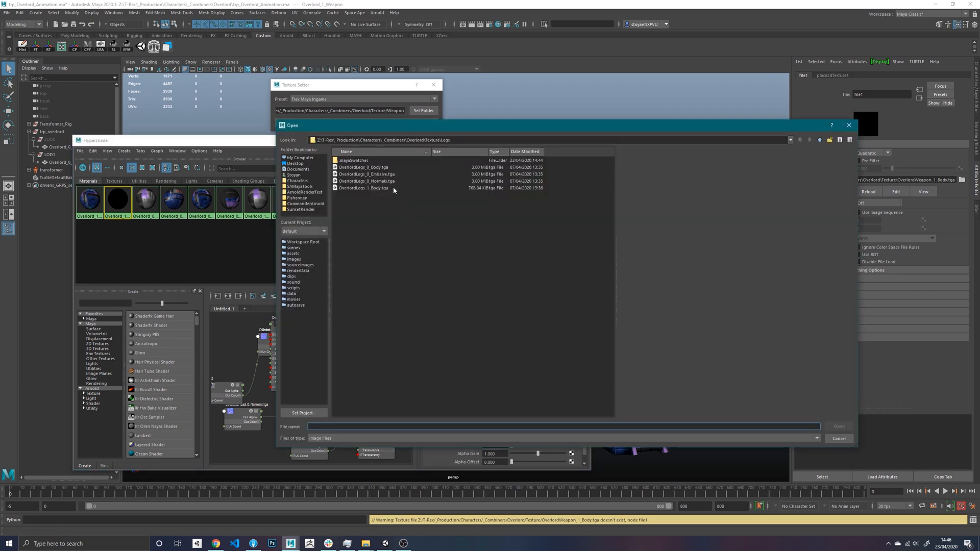
click(820, 140)
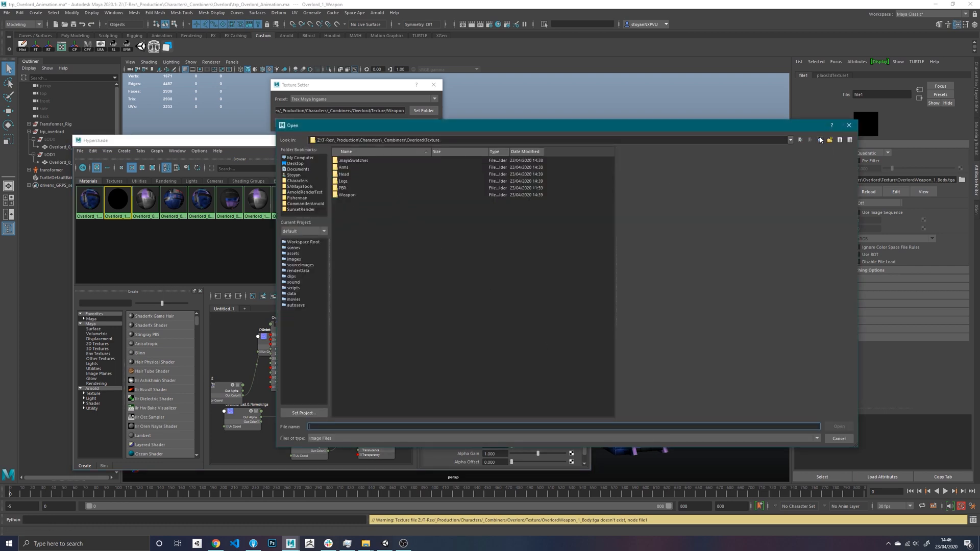
click(369, 190)
double_click(369, 189)
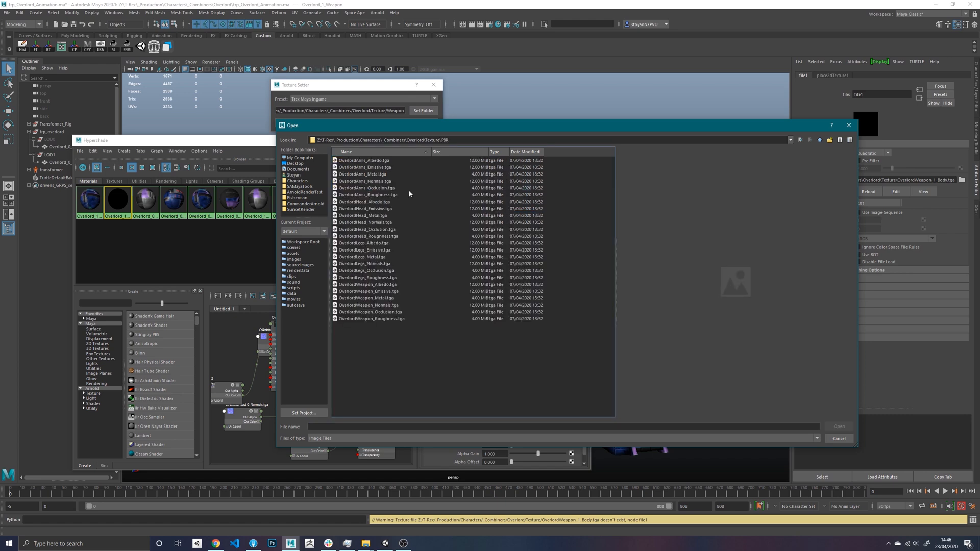
click(820, 140)
click(357, 196)
double_click(352, 195)
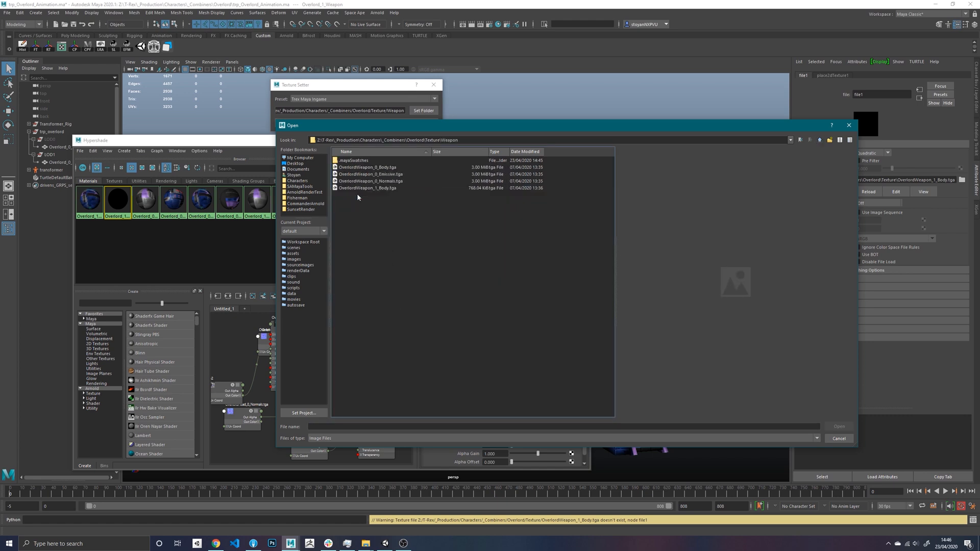
double_click(386, 188)
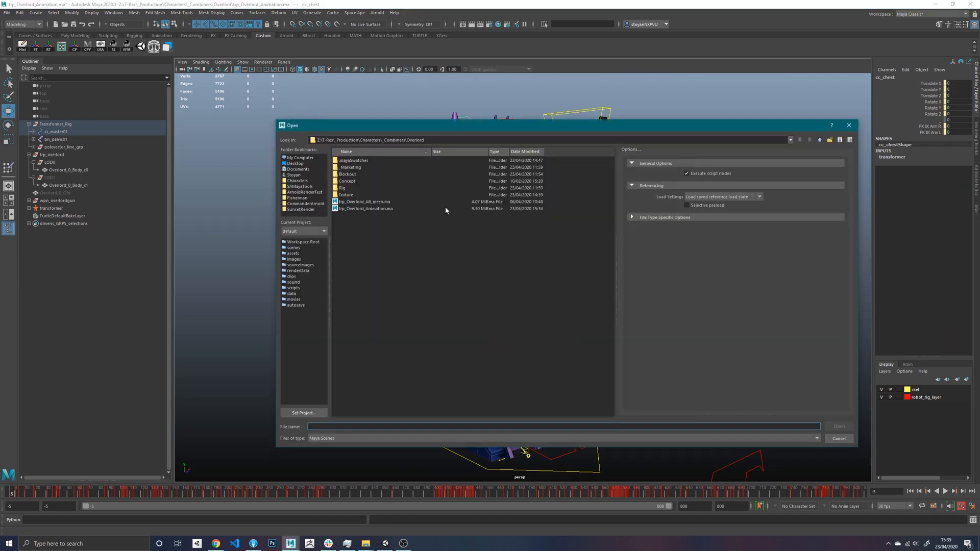
- Open the trp_Overlord_Alt_mesh.ma scene from the Overlord folder and dismiss the file-reading error notice
click(388, 203)
double_click(388, 204)
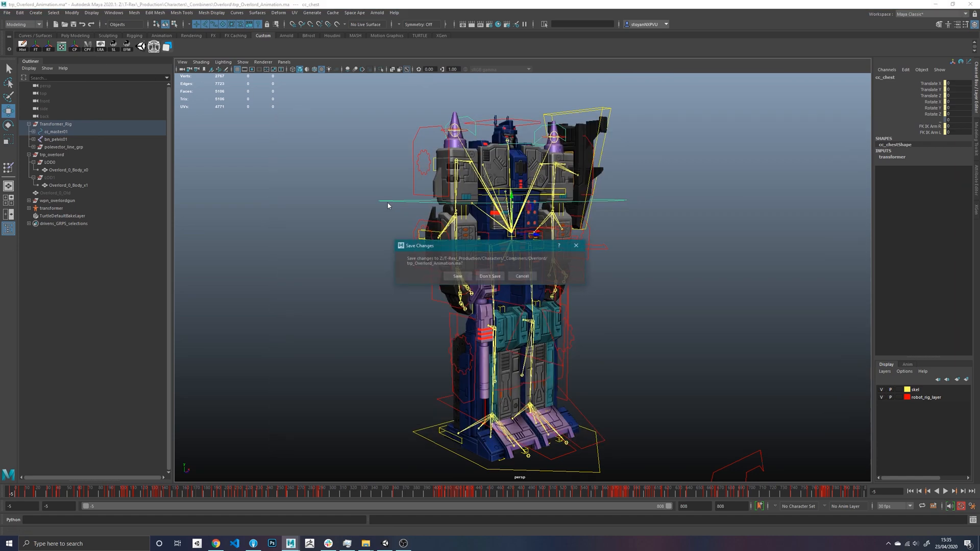
click(472, 273)
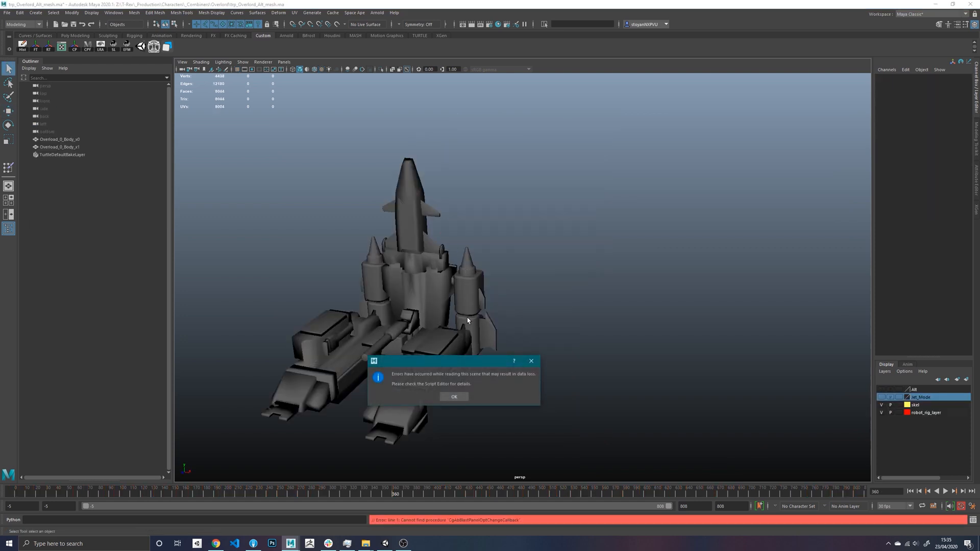
click(454, 398)
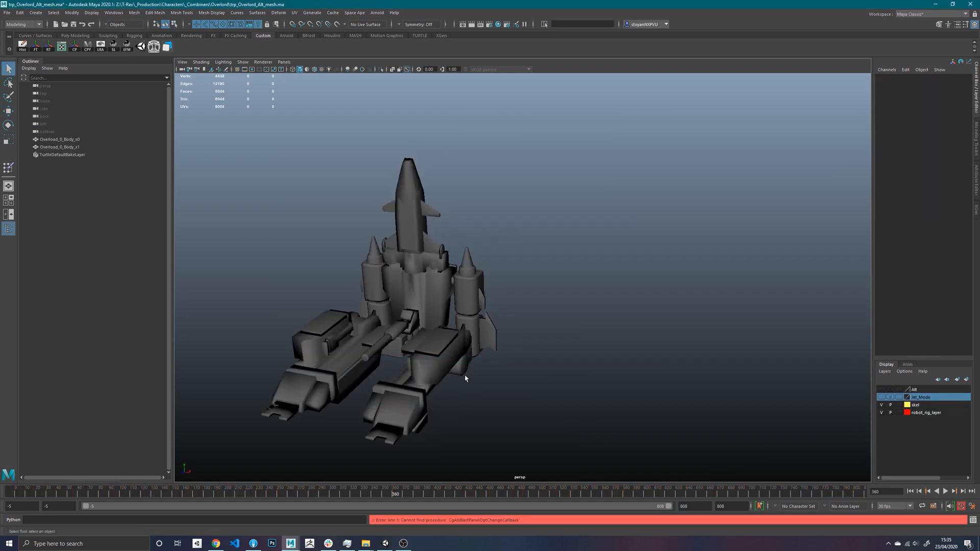
- Group the two Overload_0_Body meshes and name the group trp_overlord
alt+drag(390, 255, 272, 85)
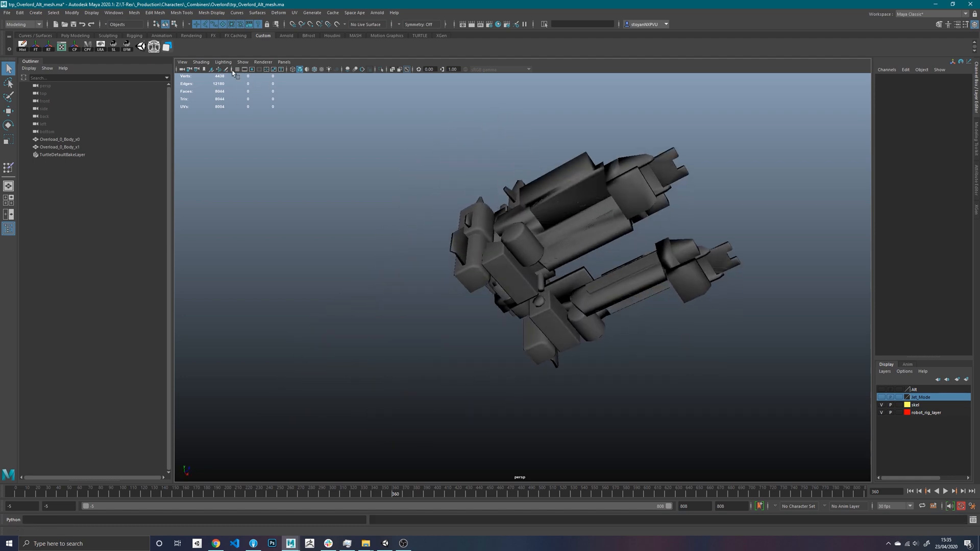
mouse_move(427, 186)
alt+mouse_down()
mouse_move(371, 230)
mouse_move(385, 267)
mouse_move(409, 240)
mouse_move(418, 190)
alt+mouse_up()
drag(75, 139, 80, 149)
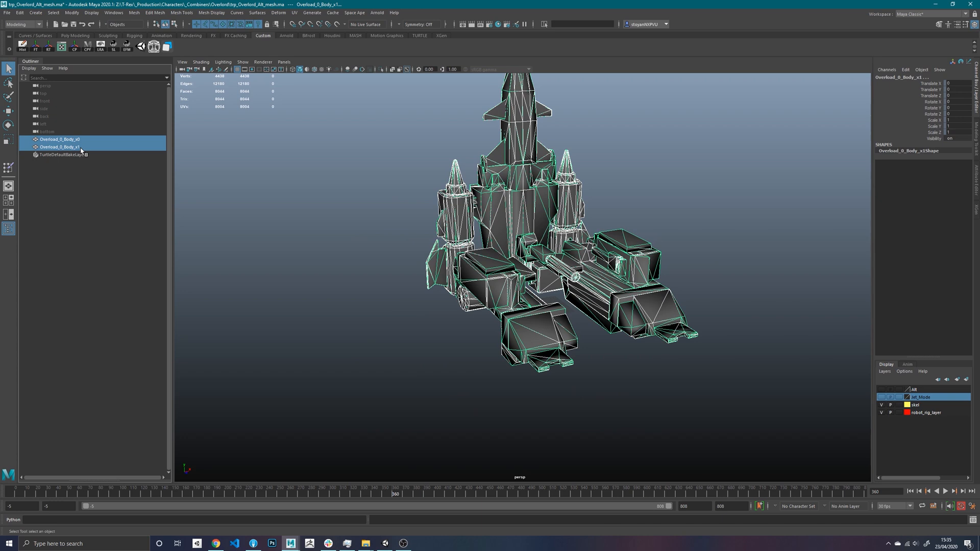
key(ctrl+g)
double_click(71, 141)
text(trp)
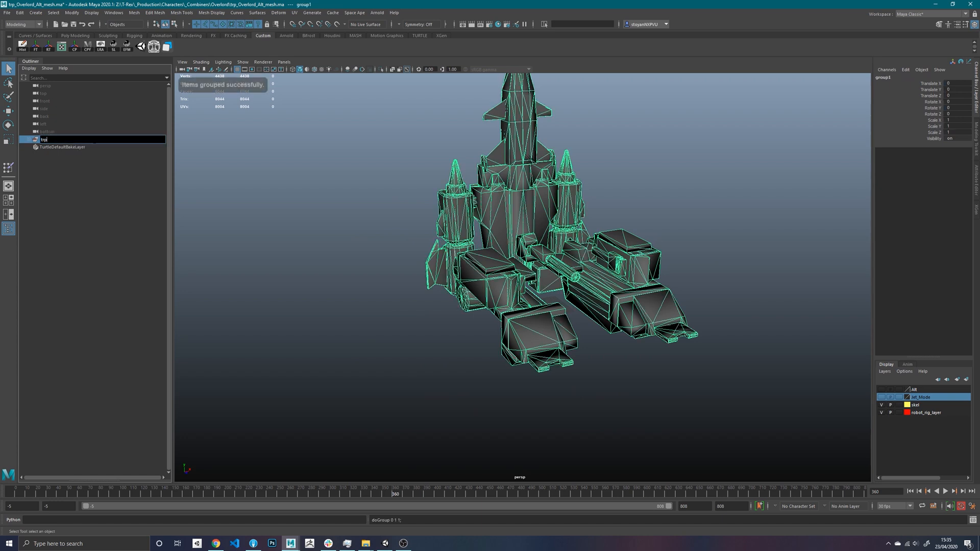
text(_overlord)
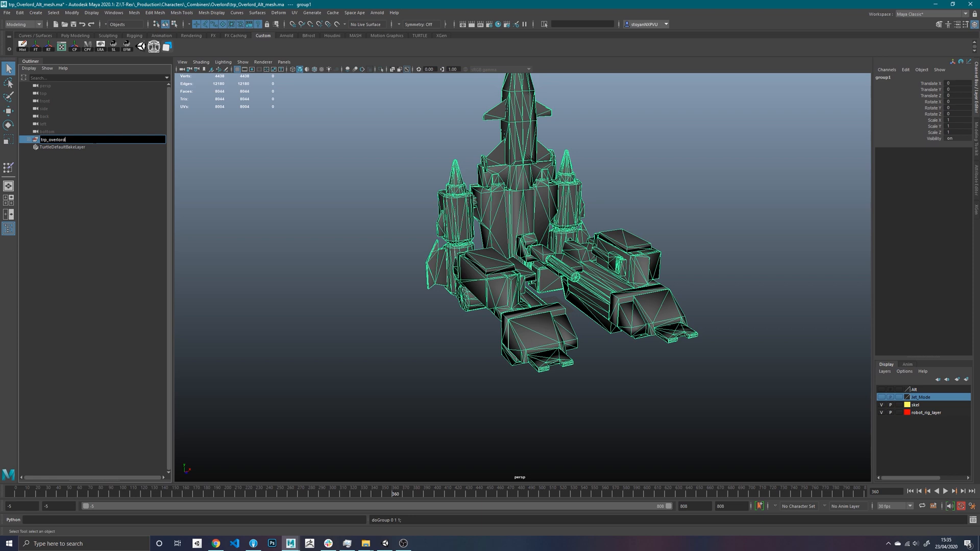
key(Return)
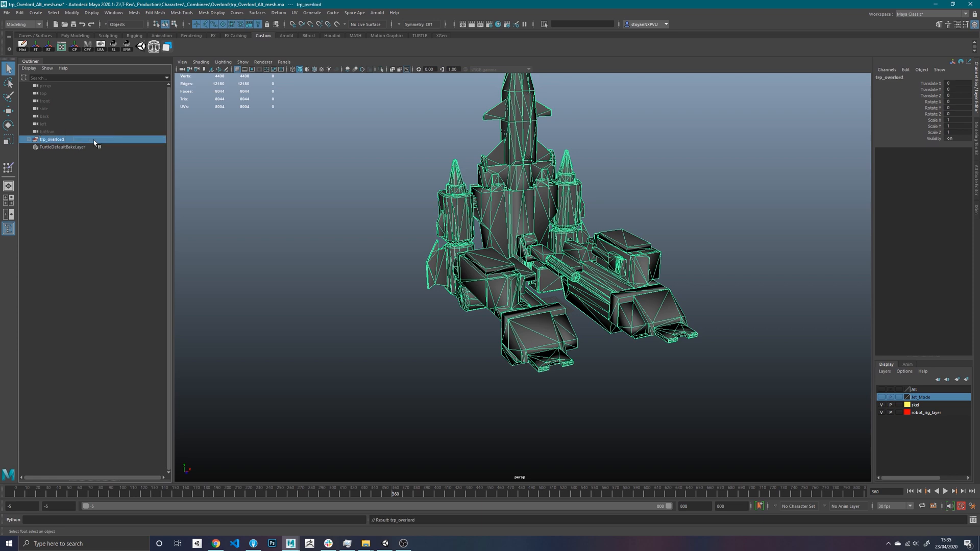
- Append _alt to the parent group's name so it reads trp_overlord_alt
double_click(94, 140)
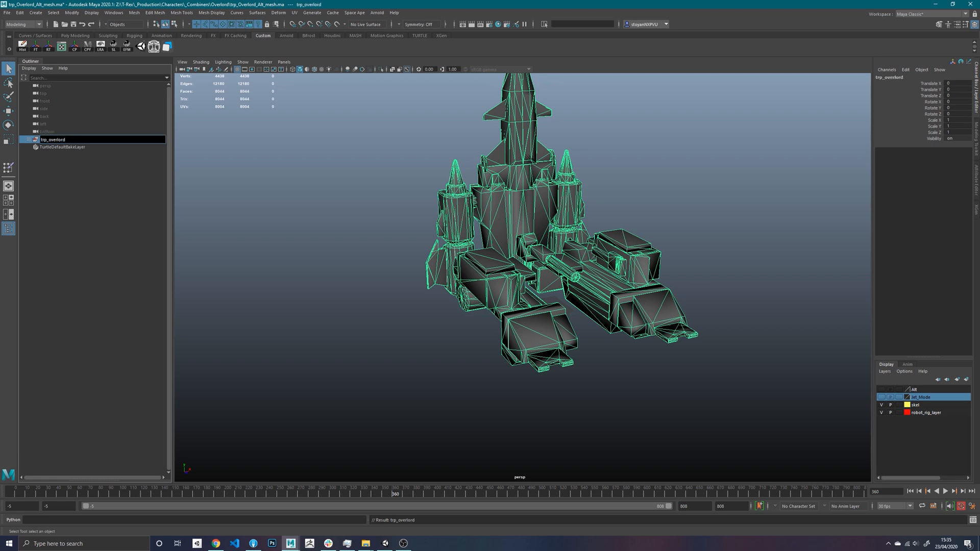
text(_alt)
key(Return)
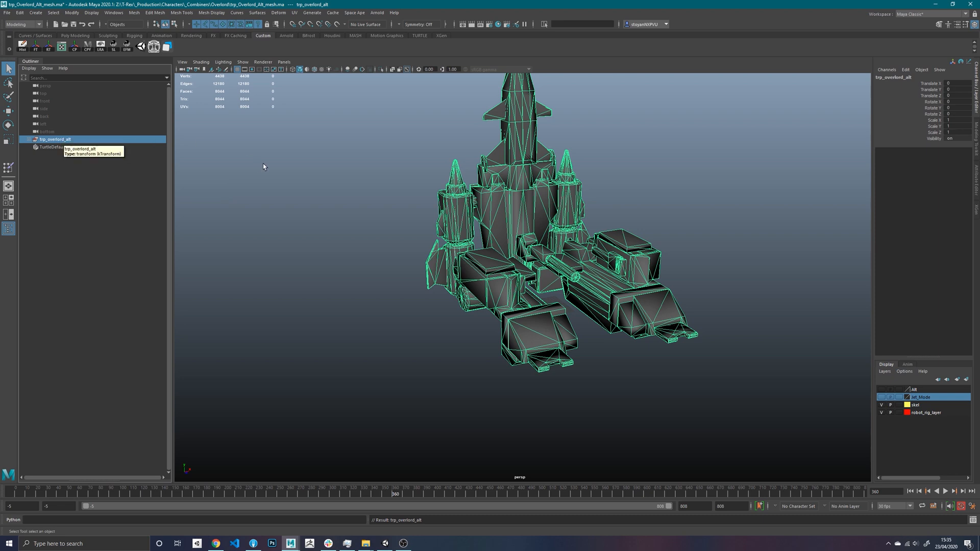
- Check the mesh export location of the trp_overlord_alt group in the Unity Exporter, and close the exporter
click(355, 12)
click(366, 60)
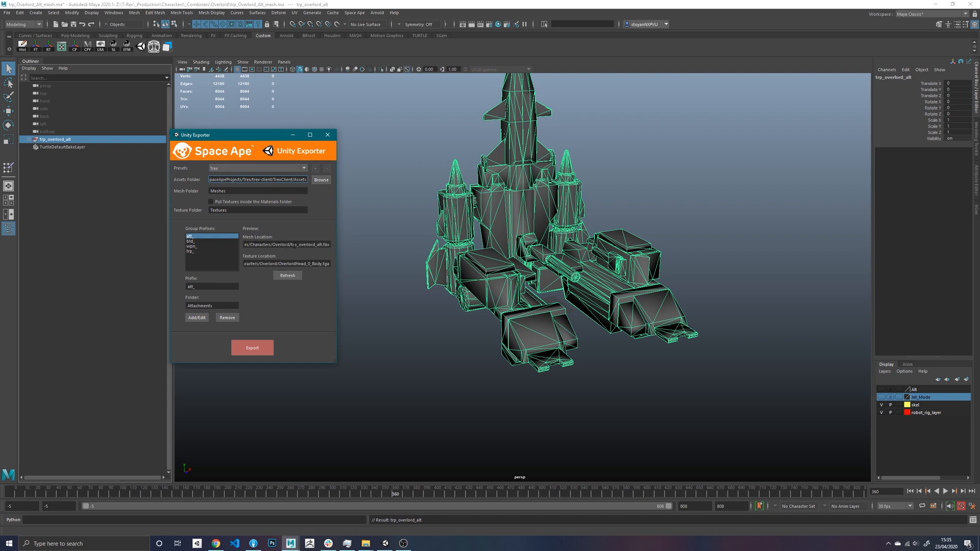
drag(294, 245, 330, 245)
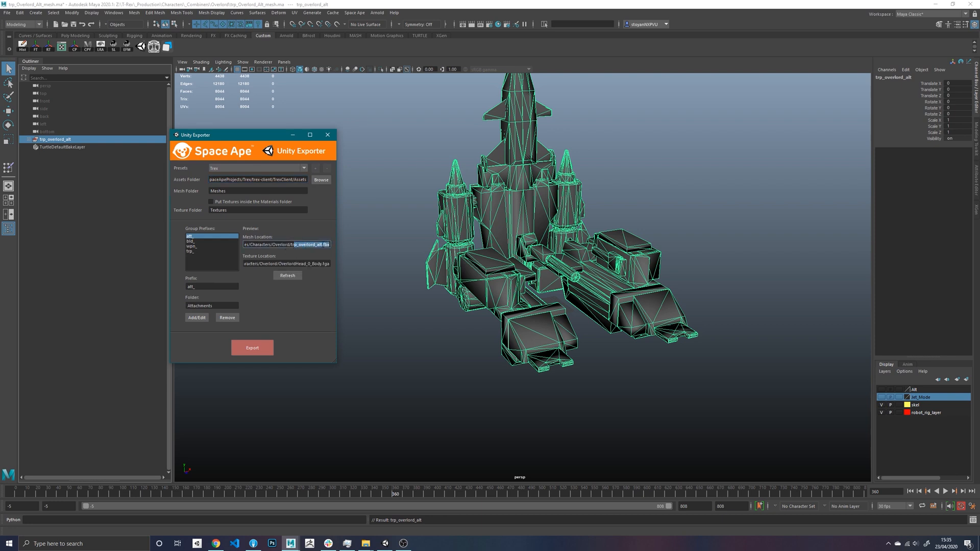
click(321, 245)
click(328, 135)
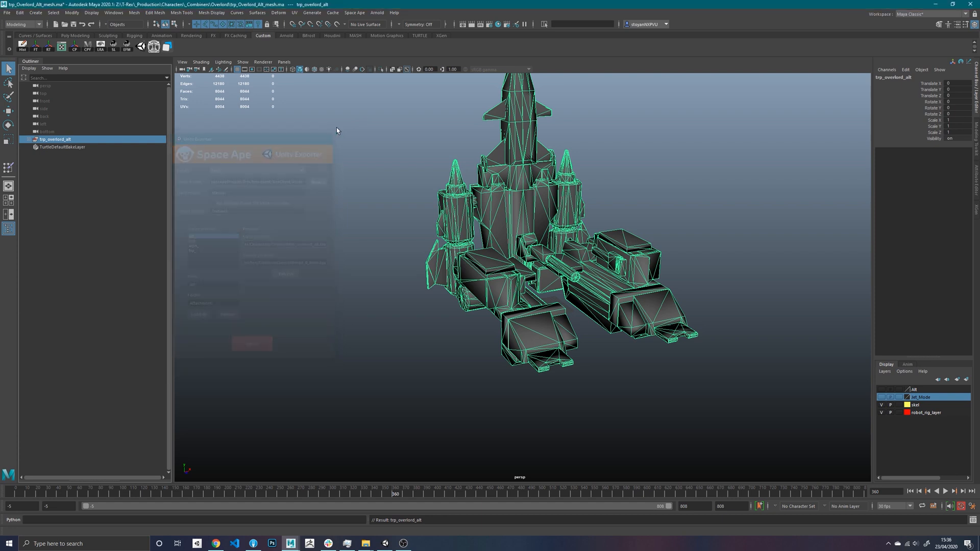
- Put the Overload_0_Body_v0 mesh into its own group named LOD0 inside trp_overlord_alt
key(f)
click(29, 139)
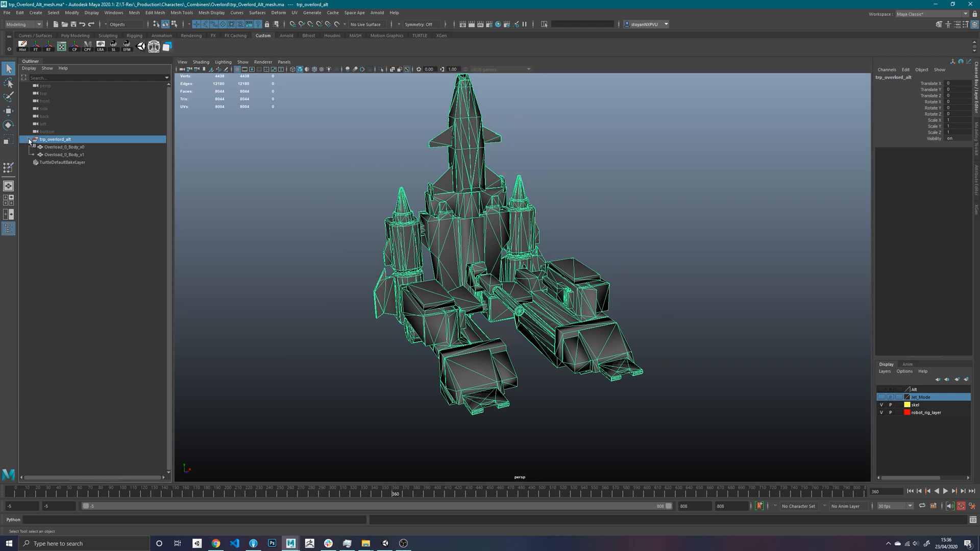
click(85, 148)
key(ctrl+g)
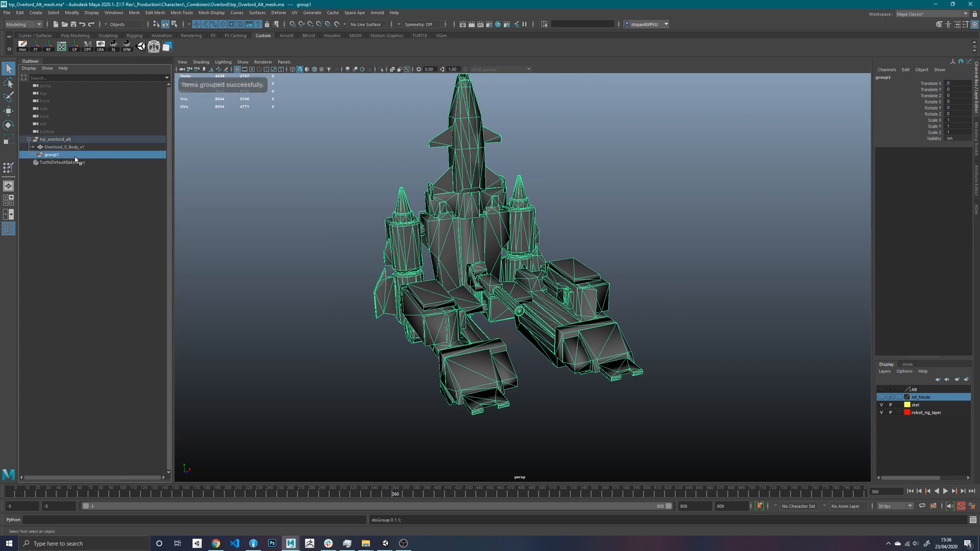
double_click(71, 155)
text(LOD)
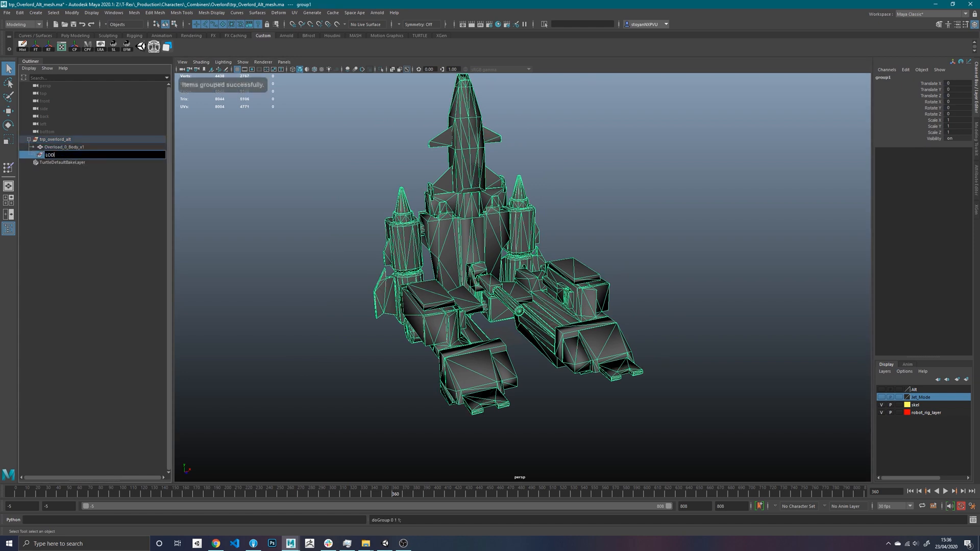
text(0)
key(Return)
- Put the Overload_0_Body_v1 mesh into its own group named LOD1 inside trp_overlord_alt
click(76, 147)
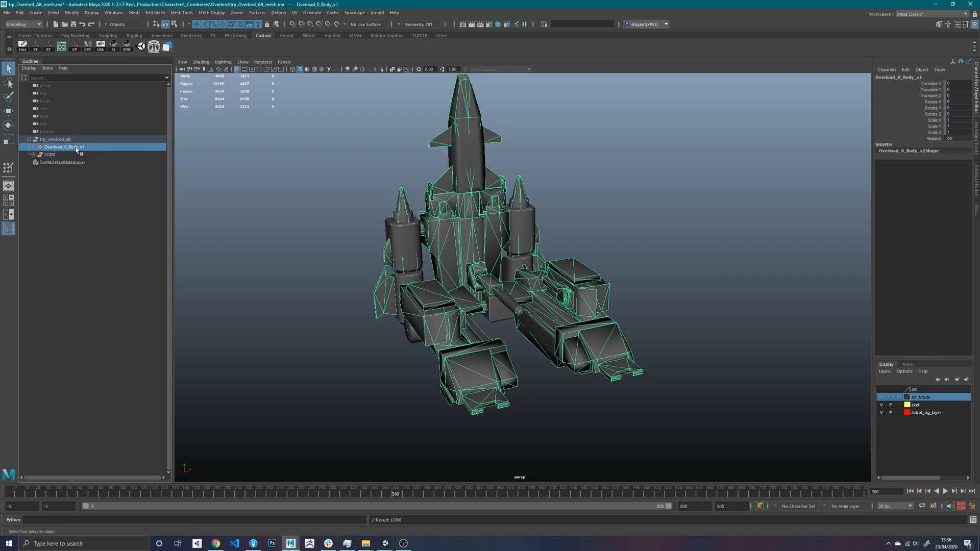
key(ctrl+g)
double_click(63, 155)
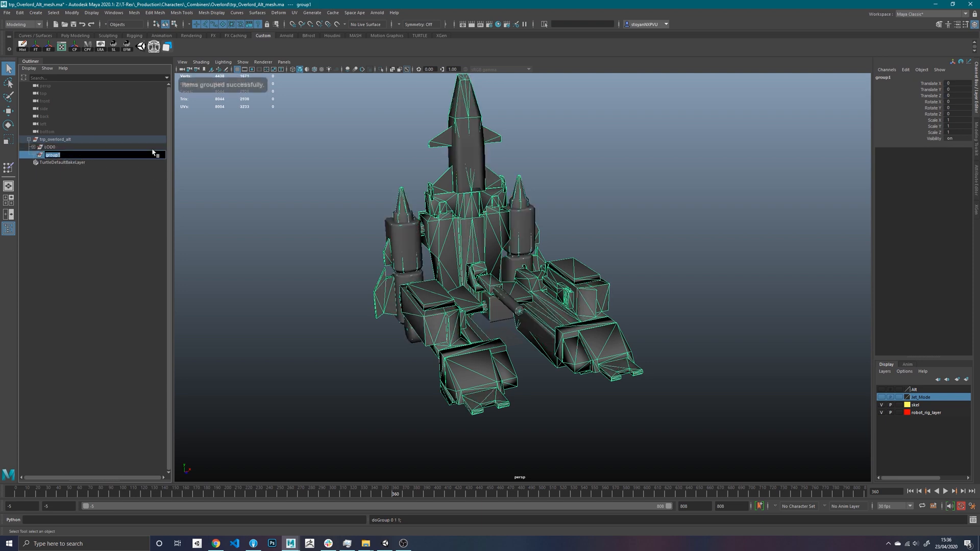
text(LOD1)
key(Return)
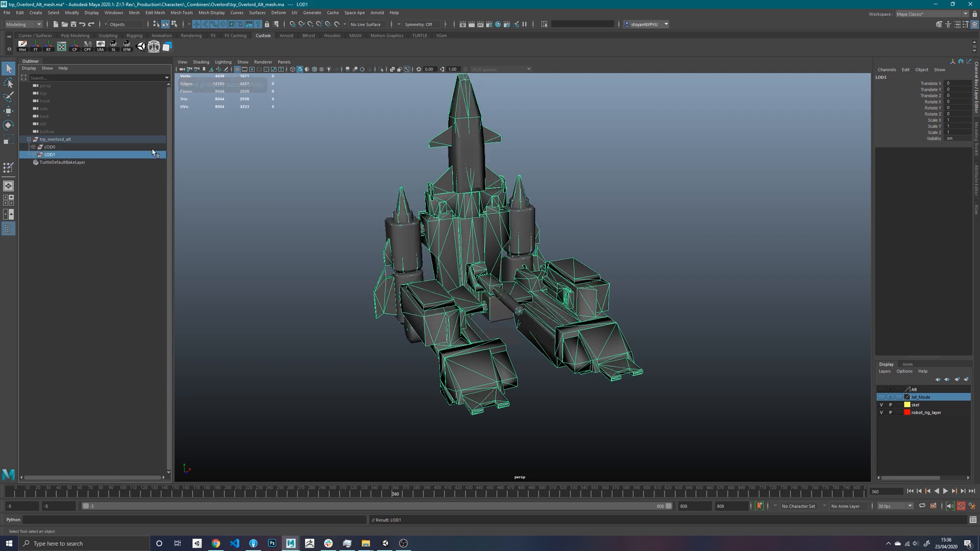
- Expand both LOD groups and replace Body with Alt in the name of the mesh under LOD0
click(34, 154)
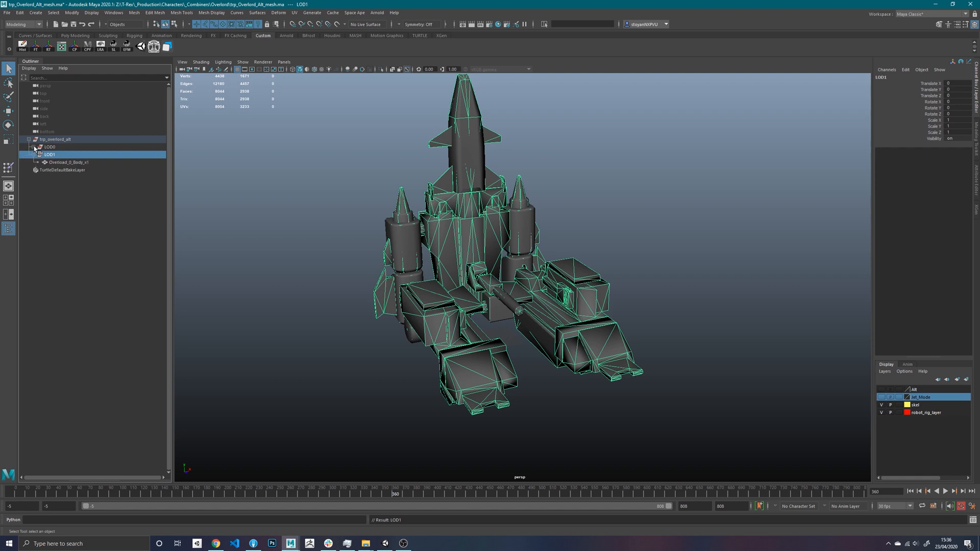
click(33, 146)
double_click(75, 155)
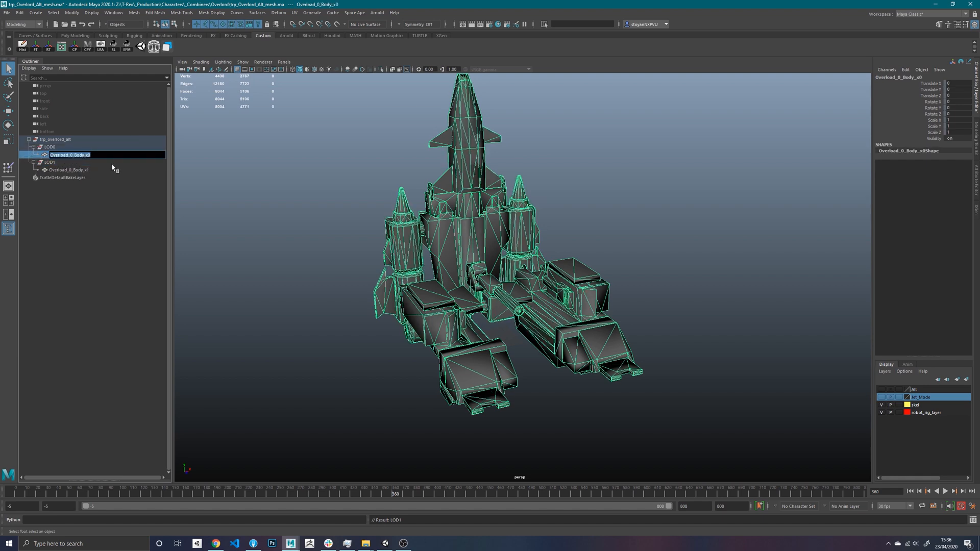
click(83, 156)
key(BackSpace)
key(BackSpace)
key(BackSpace)
key(BackSpace)
text(Alt)
key(Return)
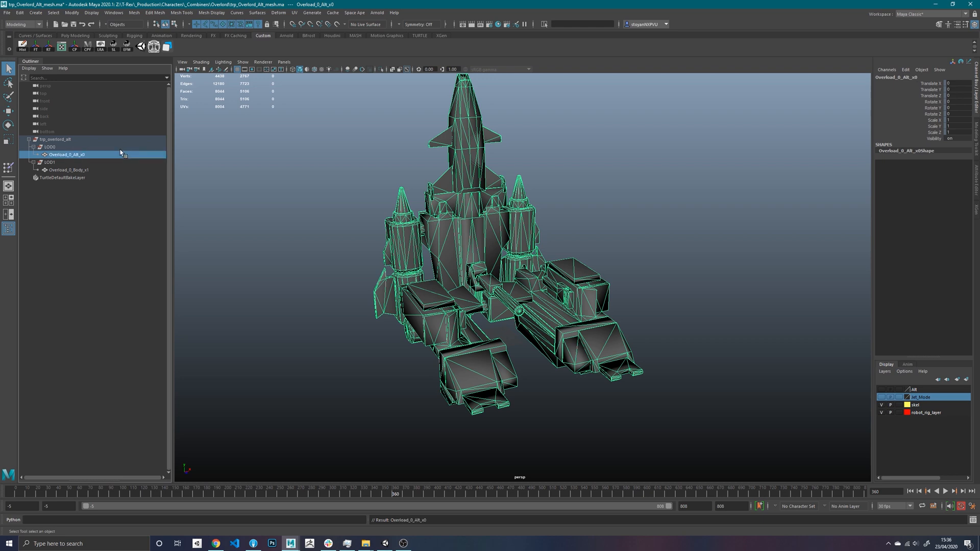
- Replace Body with Alt in the name of the mesh under LOD1
double_click(79, 170)
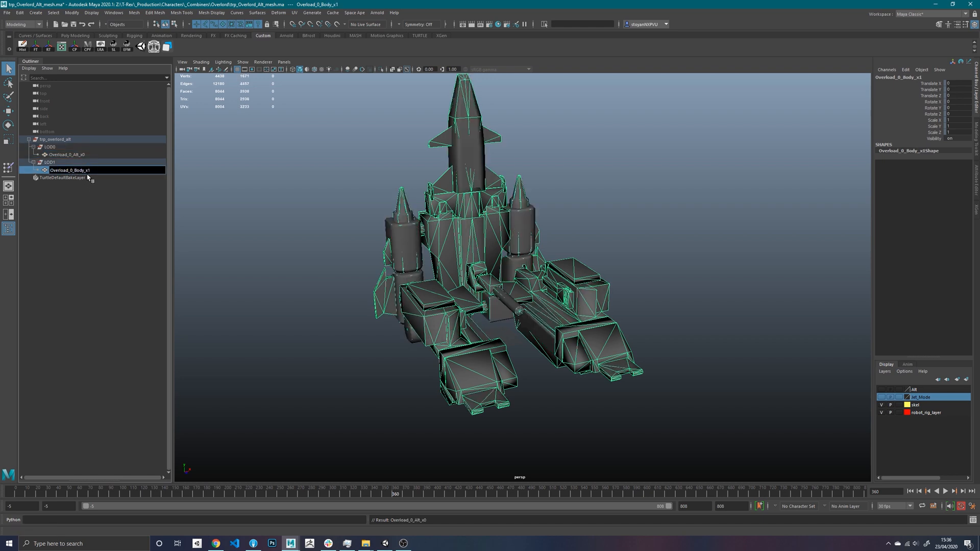
key(BackSpace)
key(BackSpace)
key(BackSpace)
key(BackSpace)
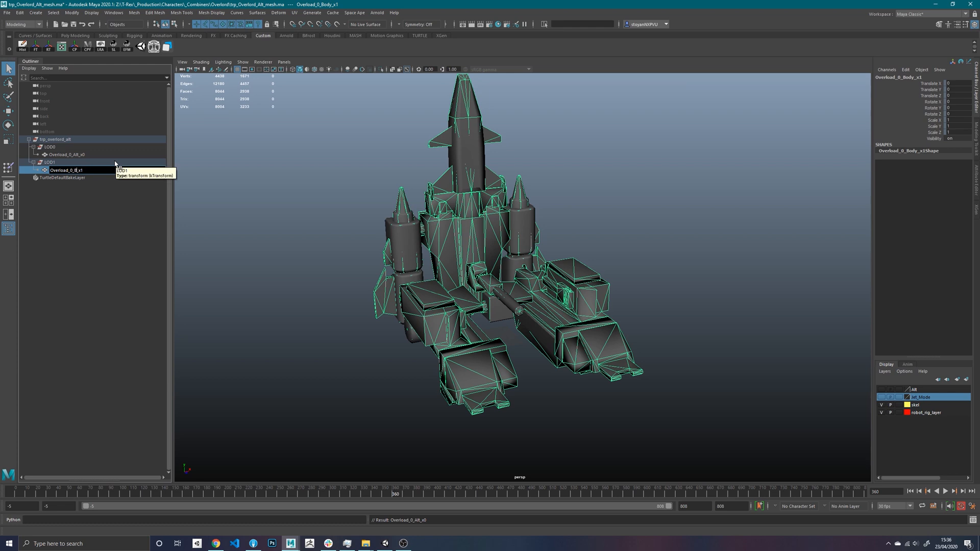
text(Alt)
key(Return)
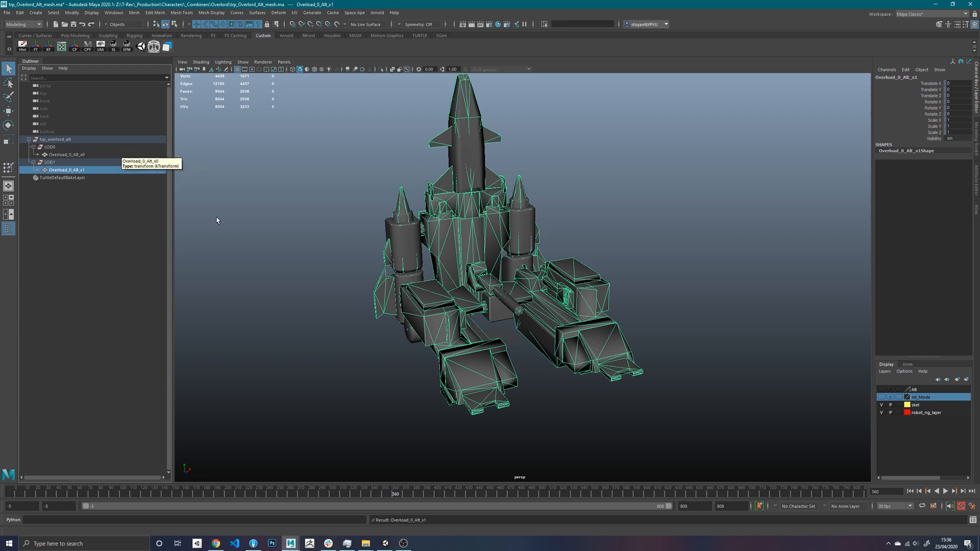
- Open Hypershade, delete the unused nodes, and move its window aside to uncover the model
click(430, 154)
alt+drag(524, 191, 536, 207)
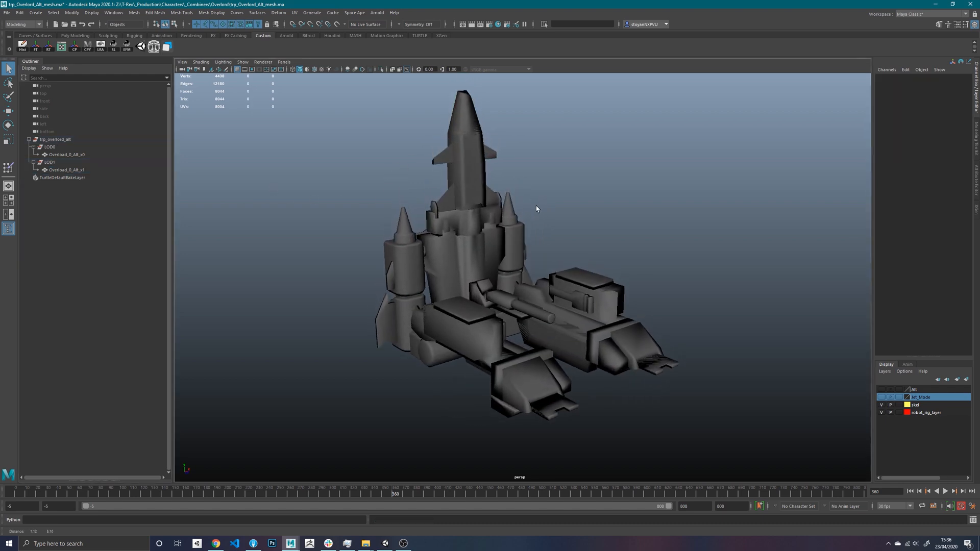
click(499, 24)
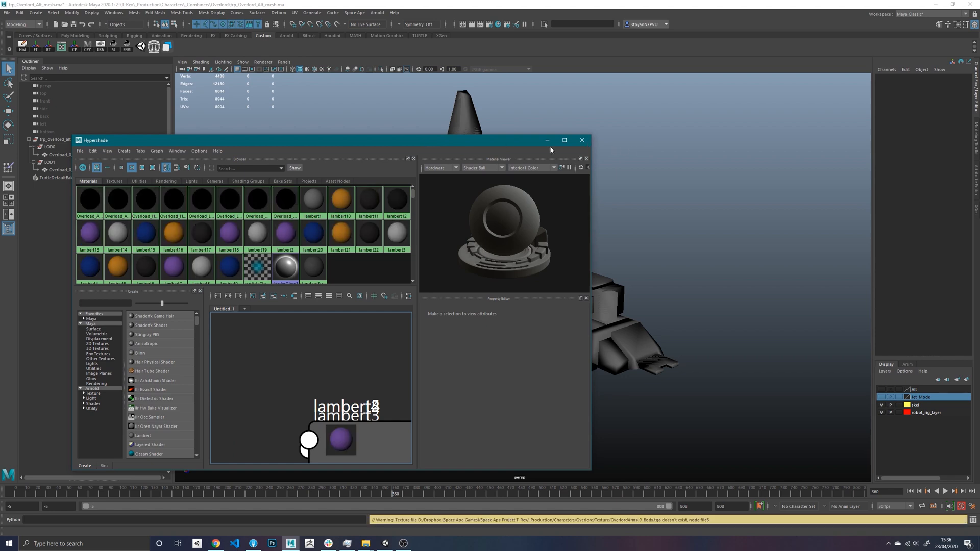
drag(456, 144, 603, 140)
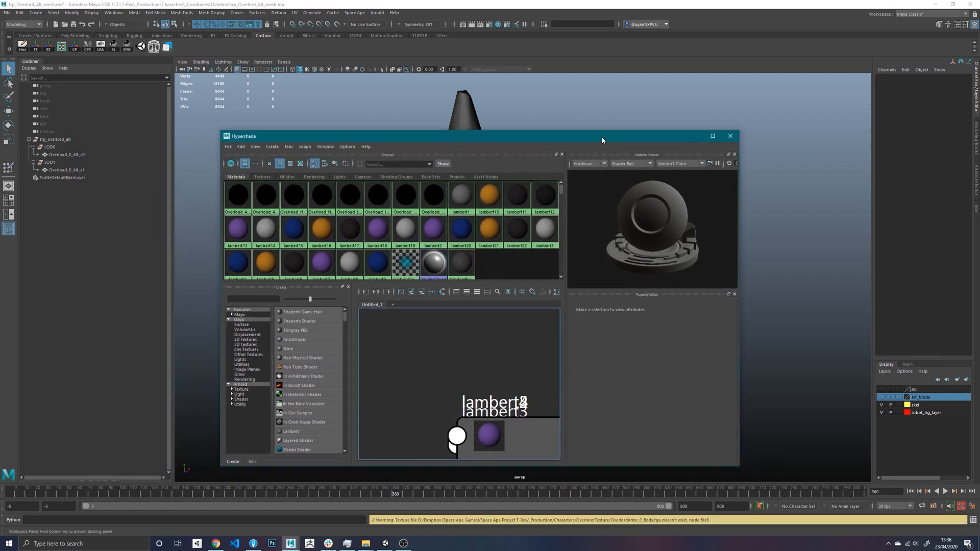
click(241, 146)
click(266, 165)
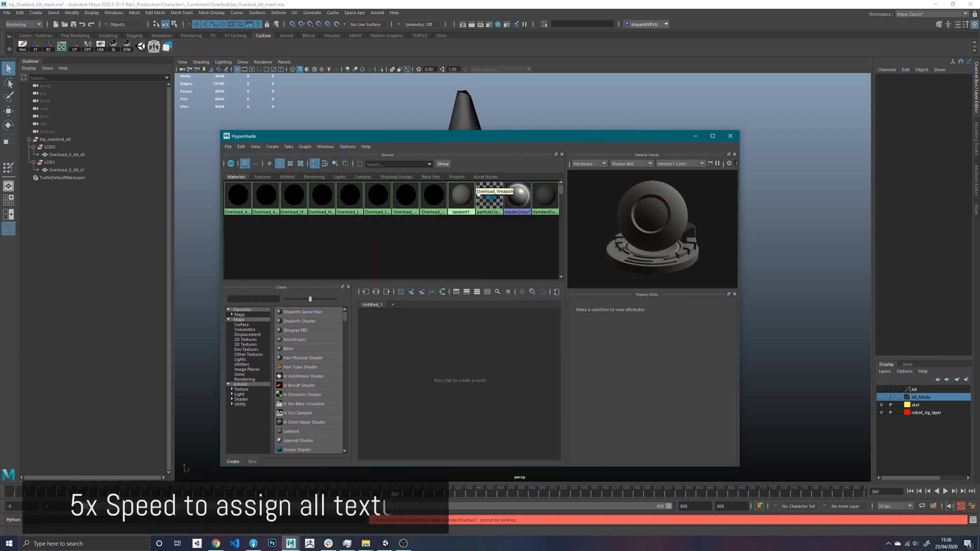
drag(412, 136, 731, 164)
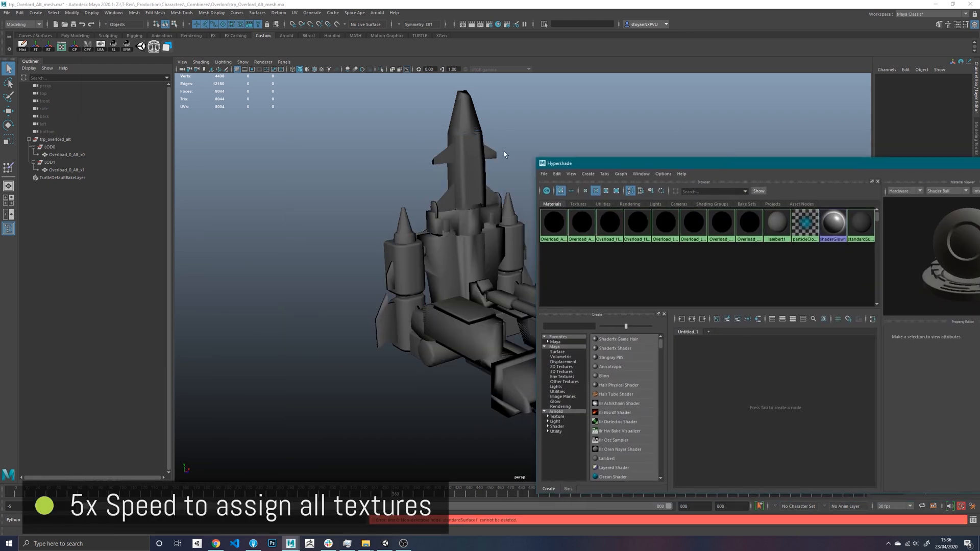
- Relink the Overload_Arms_0_Body material's colour texture to OverlordArms_0_Body.tga in the Arms texture folder
click(554, 218)
drag(646, 164, 353, 110)
click(753, 317)
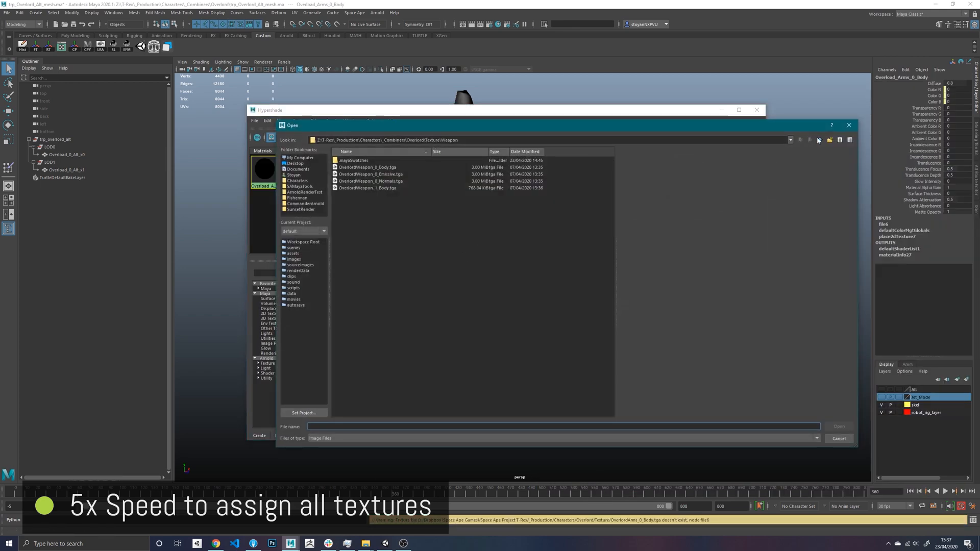
drag(756, 114, 629, 155)
click(193, 199)
double_click(193, 198)
double_click(195, 197)
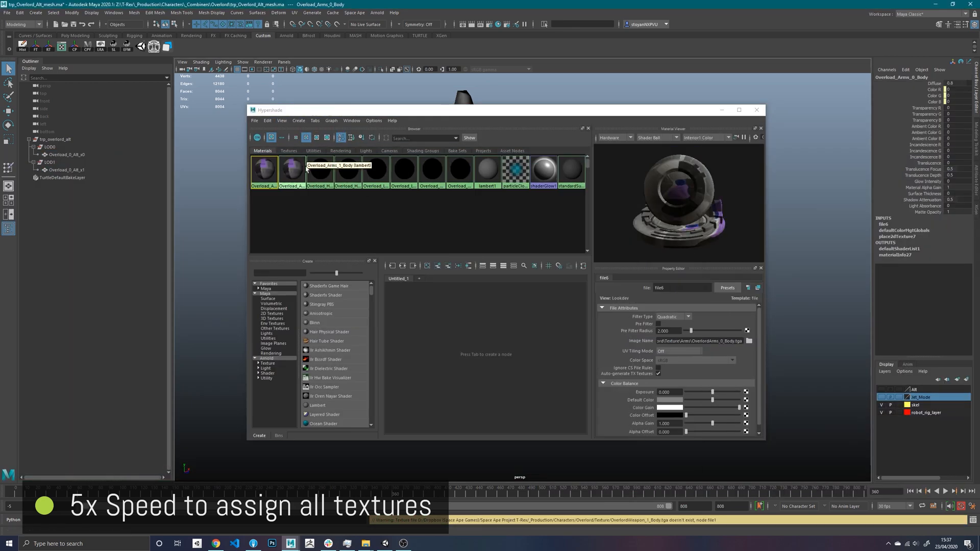
- Relink the Overload_Head_0_Body material's colour texture to OverlordHead_0_Body.tga in the Head texture folder
click(321, 173)
click(753, 318)
click(662, 168)
double_click(195, 202)
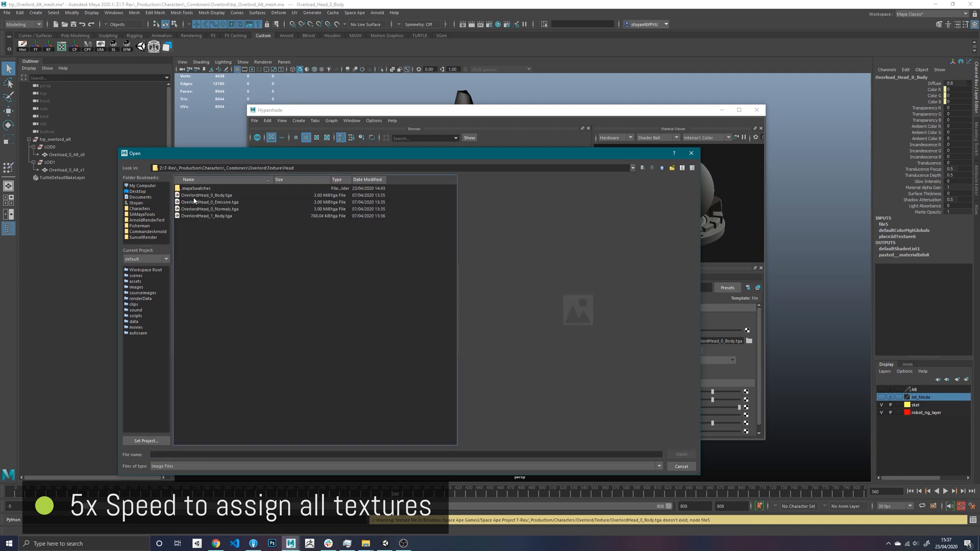
double_click(196, 196)
- Relink the Overload_Leg_0_Body material's colour texture to OverlordLegs_0_Body.tga in the Legs texture folder
click(378, 170)
click(747, 331)
click(749, 341)
click(663, 168)
click(216, 209)
double_click(216, 211)
double_click(206, 196)
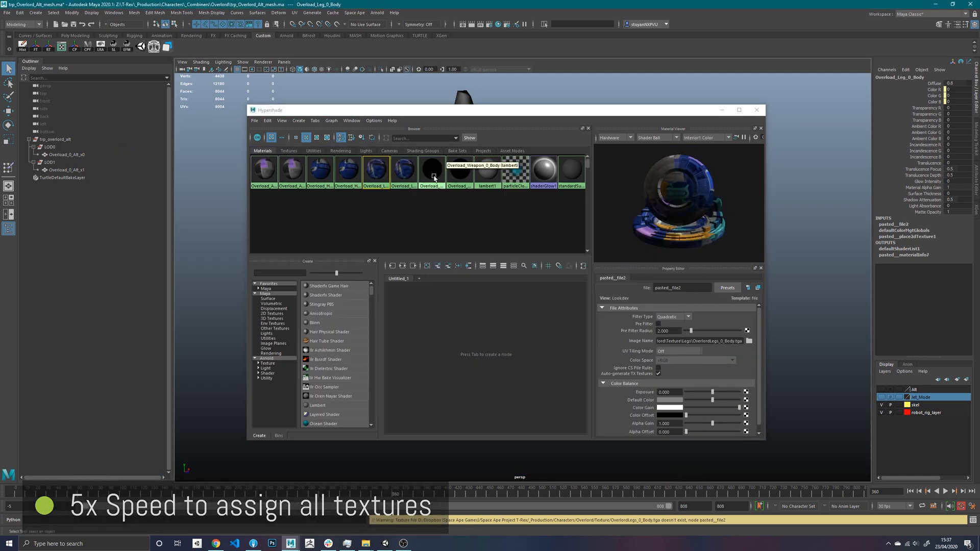
- Relink the Overload_Weapon_0_Body material's colour texture to OverlordWeapon_0_Body.tga in the Weapon texture folder
click(442, 169)
click(747, 330)
click(749, 341)
drag(633, 154, 495, 149)
click(523, 162)
double_click(77, 210)
double_click(83, 189)
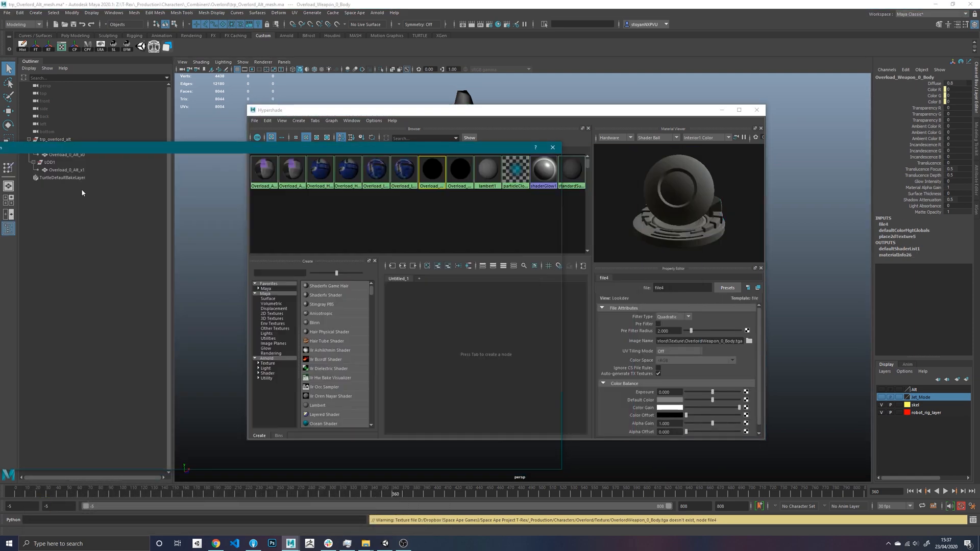
right_click(295, 183)
click(292, 170)
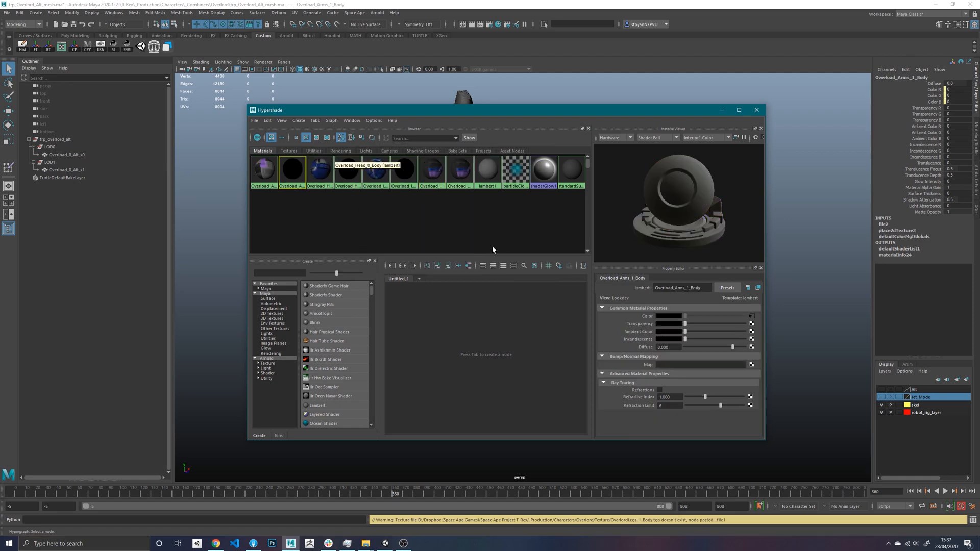
click(752, 316)
click(749, 341)
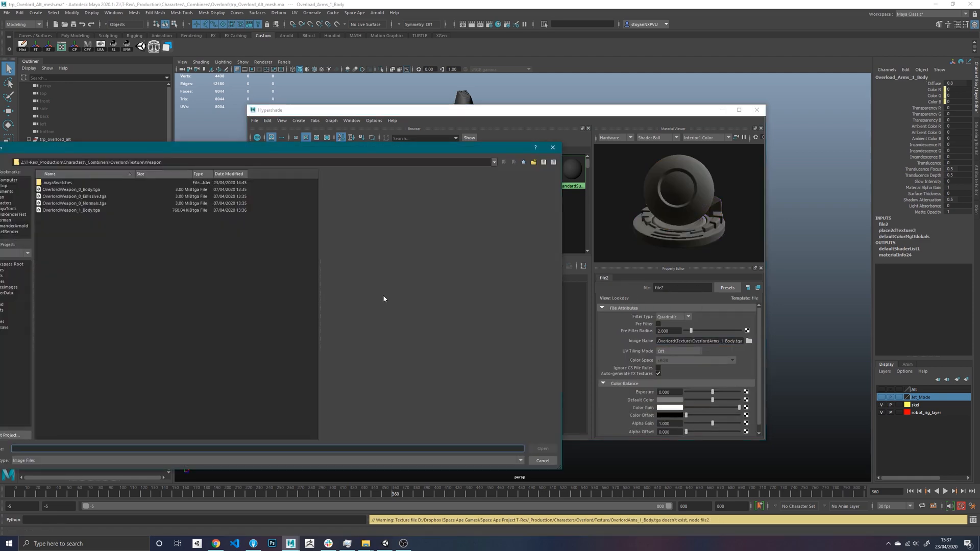
click(543, 464)
click(460, 171)
click(752, 316)
- Relink the Overload_Leg_1_Body material's colour texture to OverlordLegs_1_Body.tga in the Legs texture folder
click(404, 171)
click(752, 316)
click(749, 341)
click(524, 162)
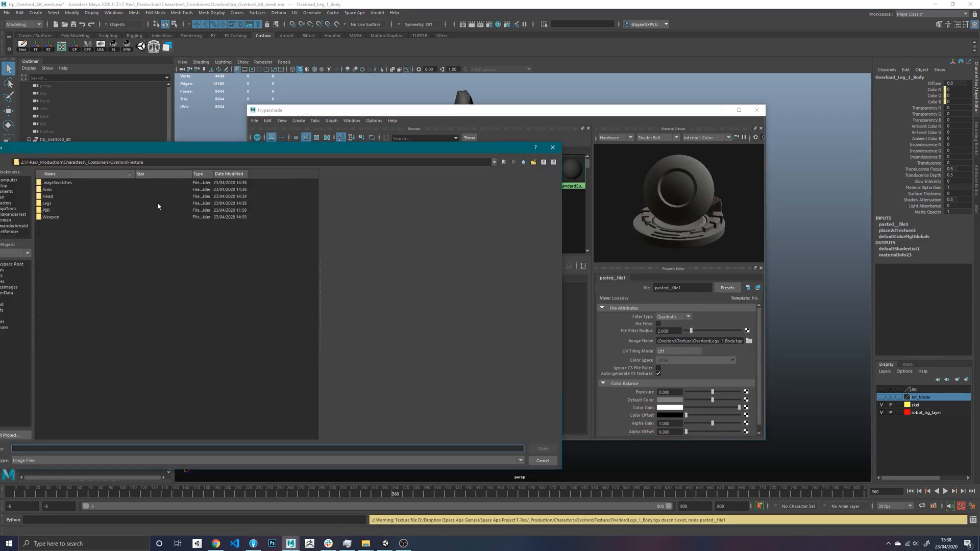
double_click(47, 203)
double_click(68, 210)
click(348, 171)
click(752, 317)
click(749, 341)
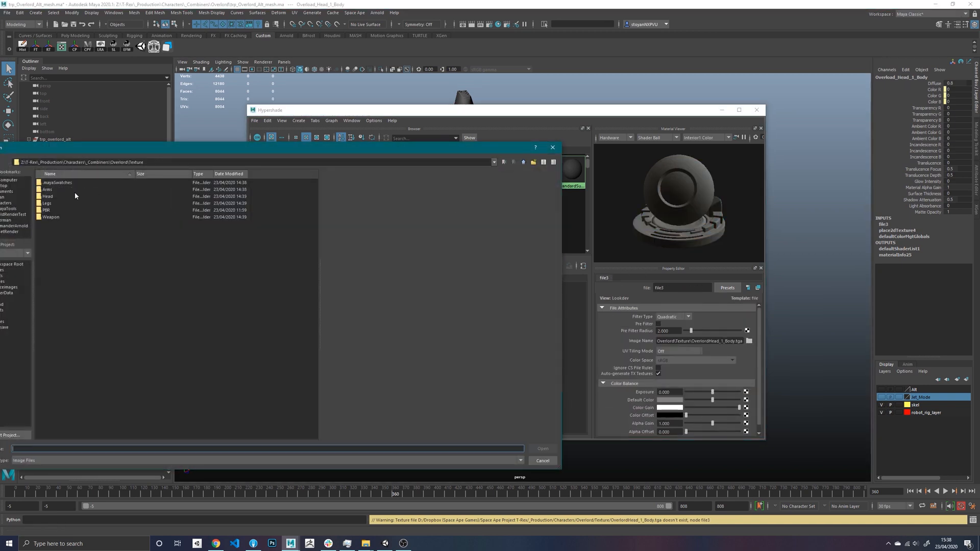
double_click(75, 196)
double_click(107, 197)
- Open the File Path Editor and select the unresolved Dropbox texture path
click(114, 13)
mouse_move(140, 42)
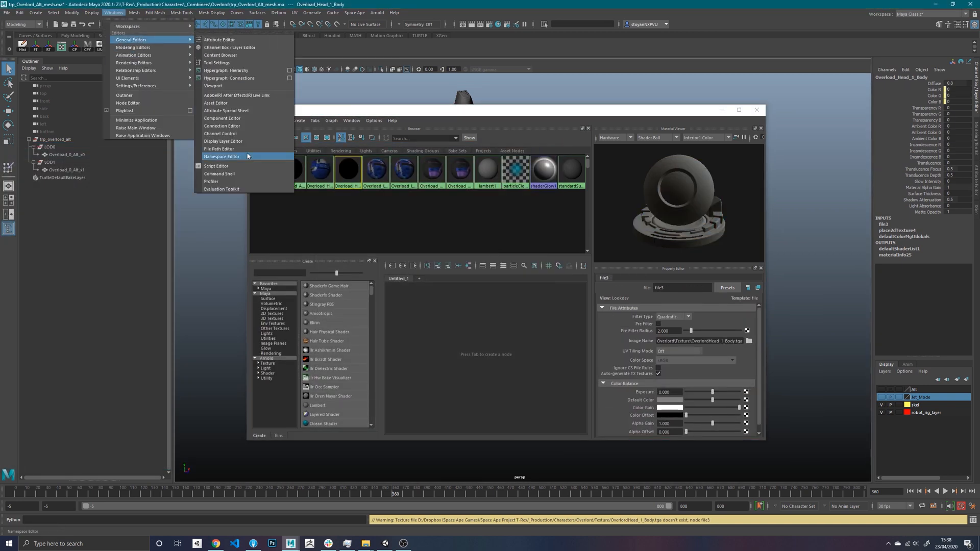
click(225, 149)
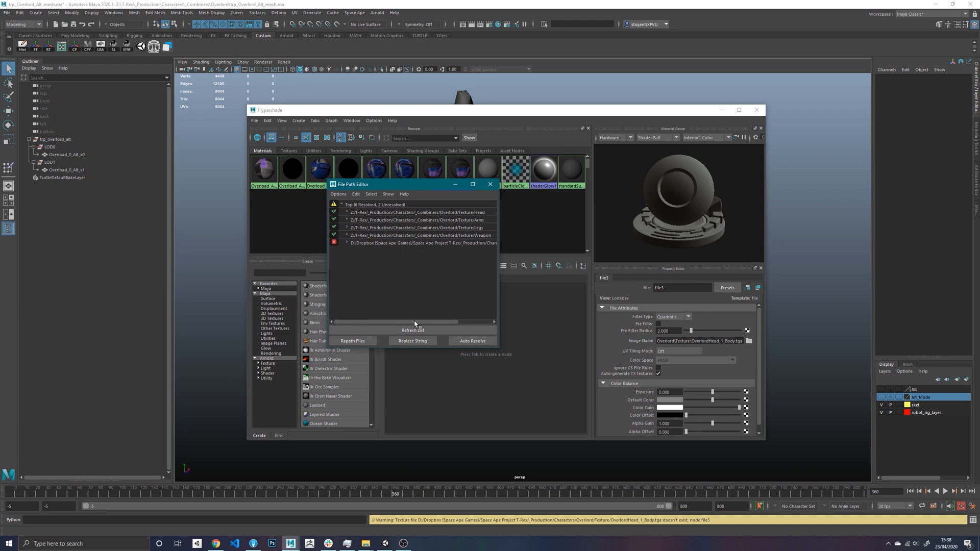
drag(415, 324, 449, 324)
click(444, 244)
- Repath the unresolved textures to the Overlord folder inside Z:\T-Res\_Production\Characters\_Combiners and close the File Path Editor
click(352, 341)
click(463, 212)
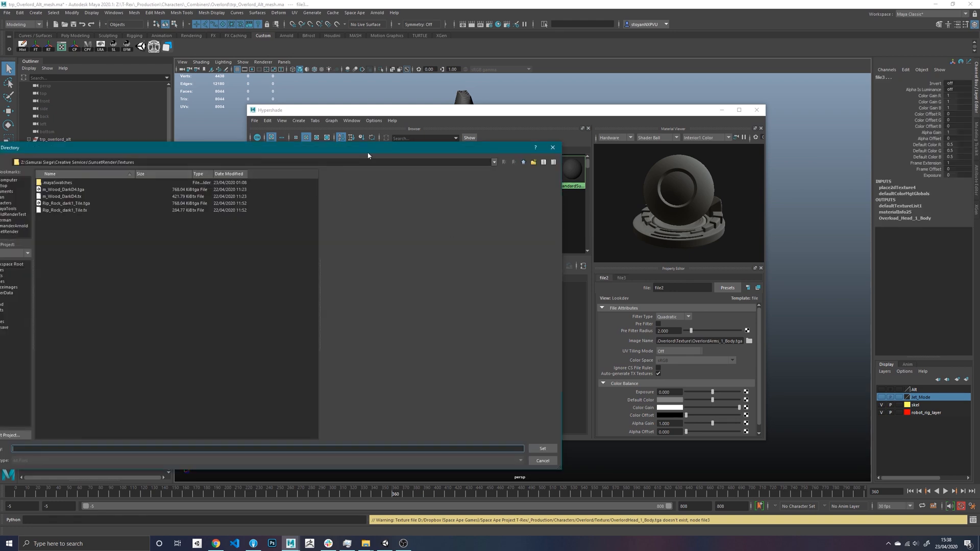
drag(428, 150, 667, 139)
click(248, 191)
double_click(299, 191)
double_click(301, 226)
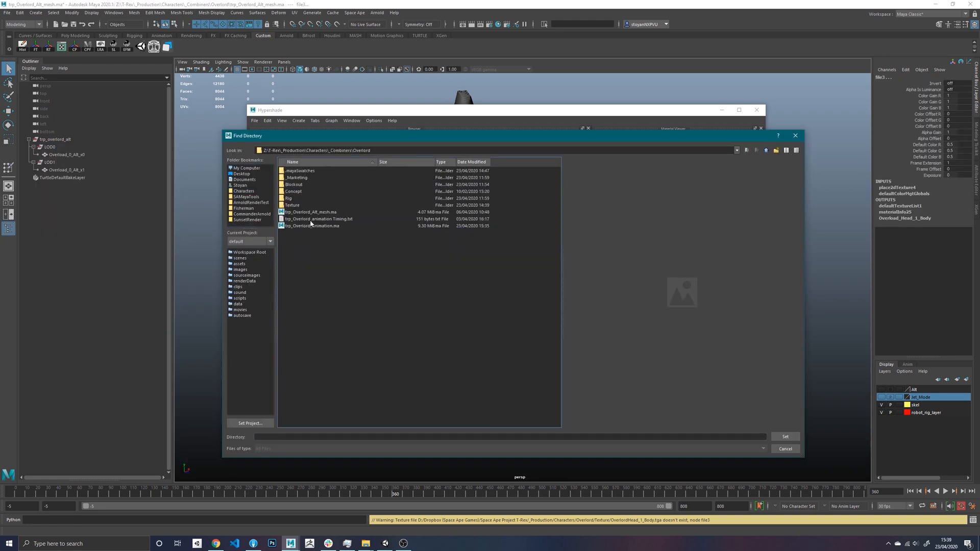
click(786, 437)
click(412, 262)
click(436, 355)
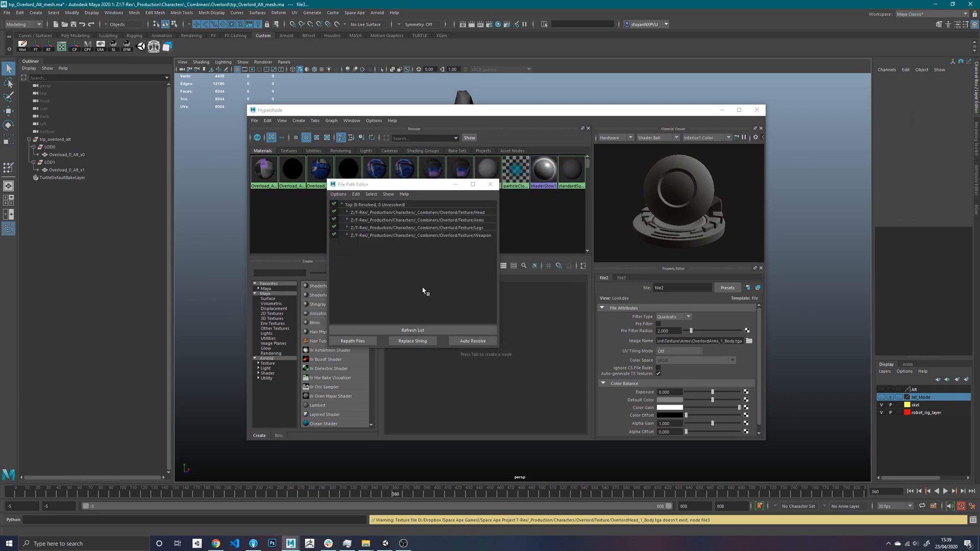
click(493, 184)
- Turn on textured display in the perspective view and close Hypershade
drag(548, 110, 492, 171)
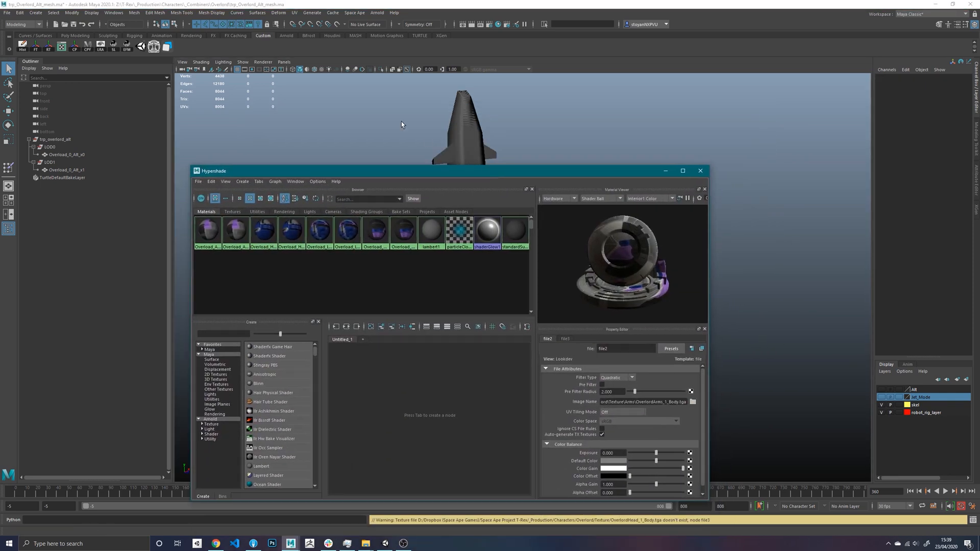
click(324, 69)
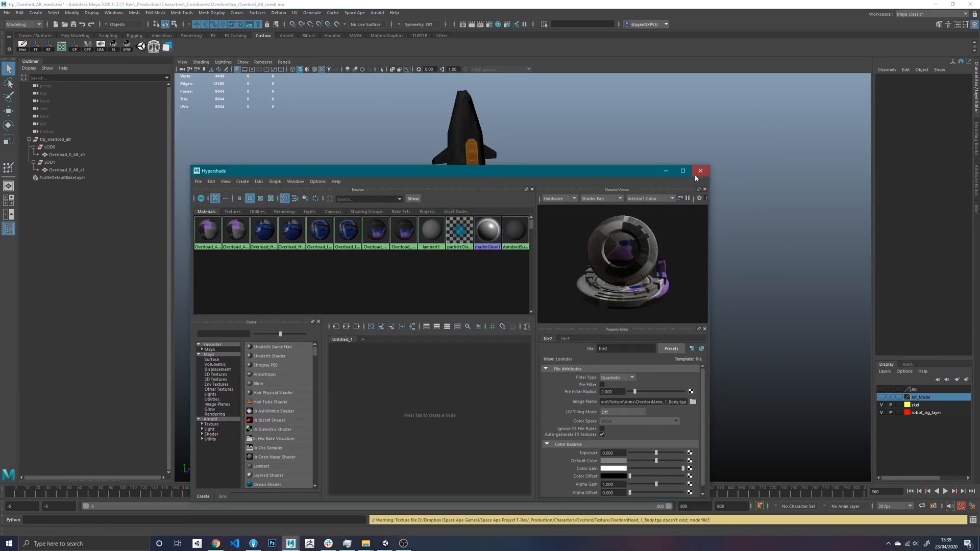
click(695, 174)
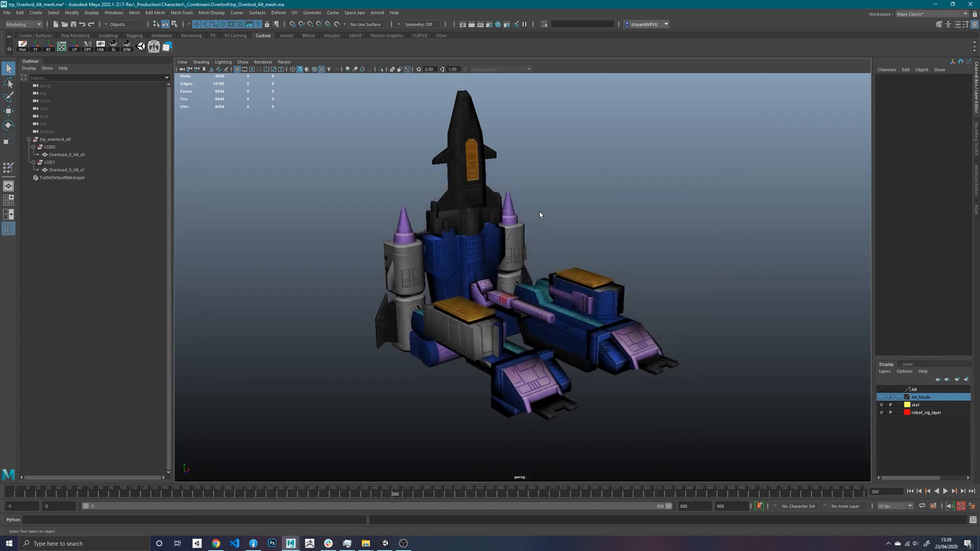